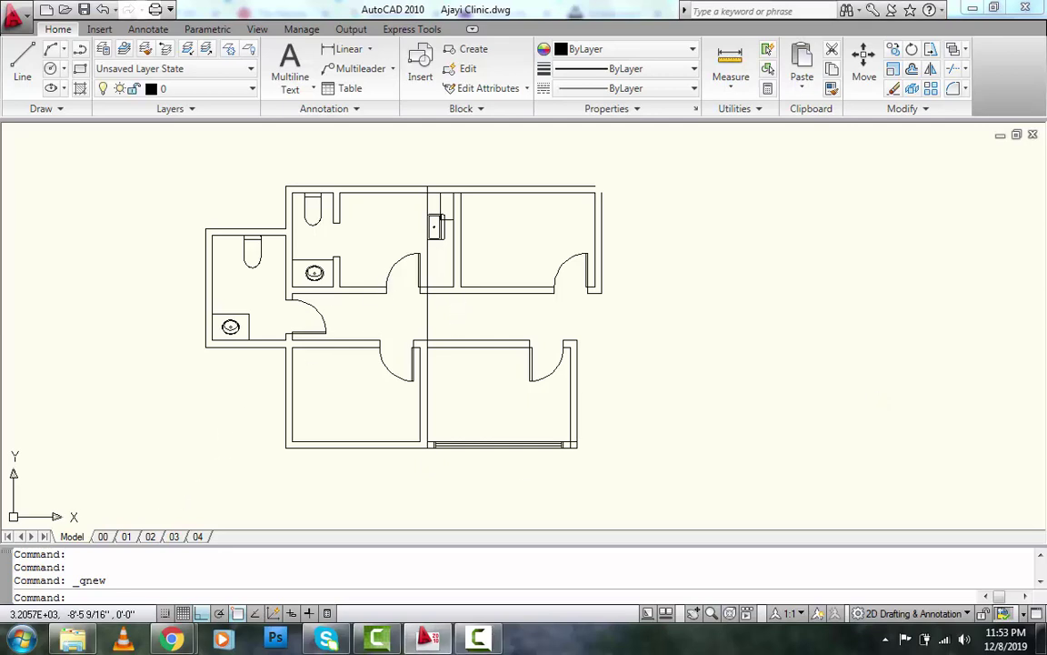
Step: Trim away the stray vertical line where it crosses the corridor and its adjoining walls in the clinic floor plan
{"action": "type", "text": "tr"}
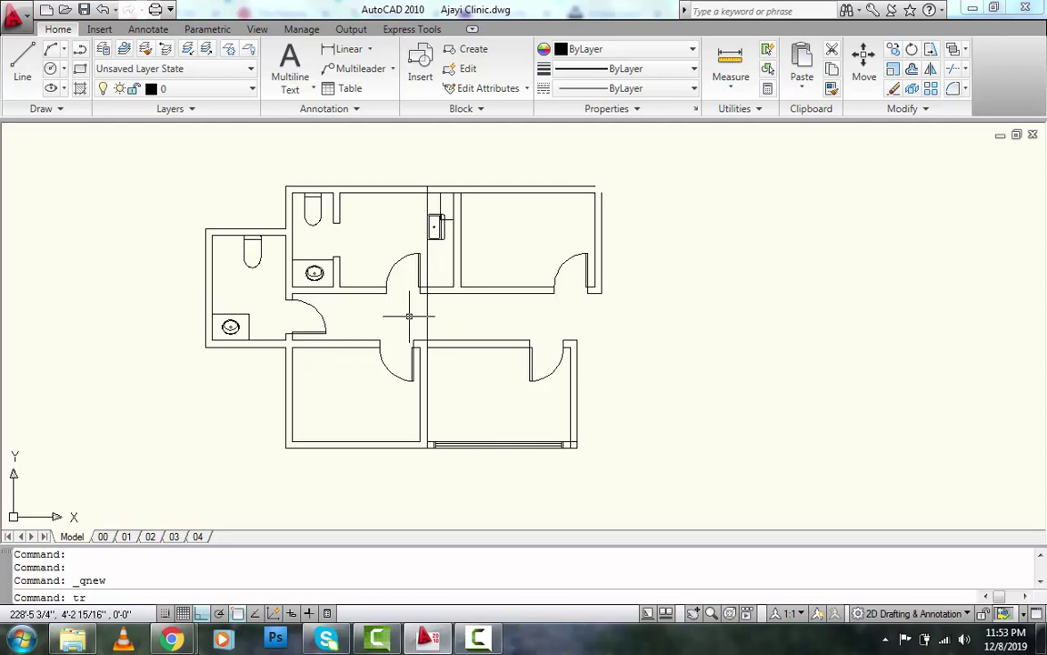
{"action": "key", "text": "Return"}
{"action": "scroll", "coordinate": [416, 320], "scroll_direction": "up", "scroll_amount": 3}
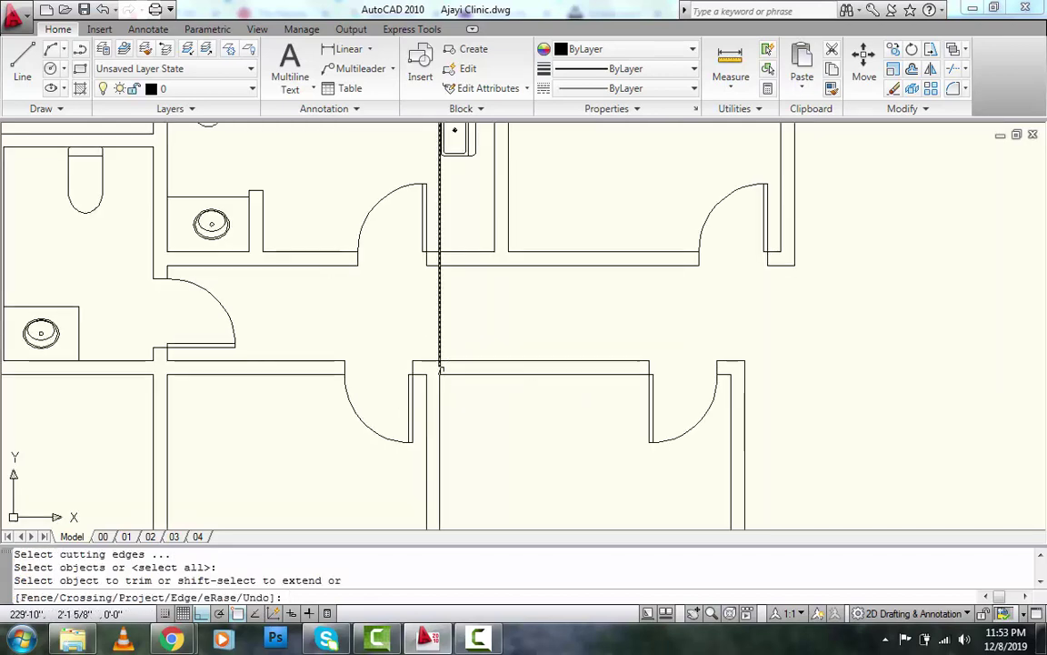
{"action": "left_click", "coordinate": [440, 309]}
{"action": "left_click", "coordinate": [440, 341]}
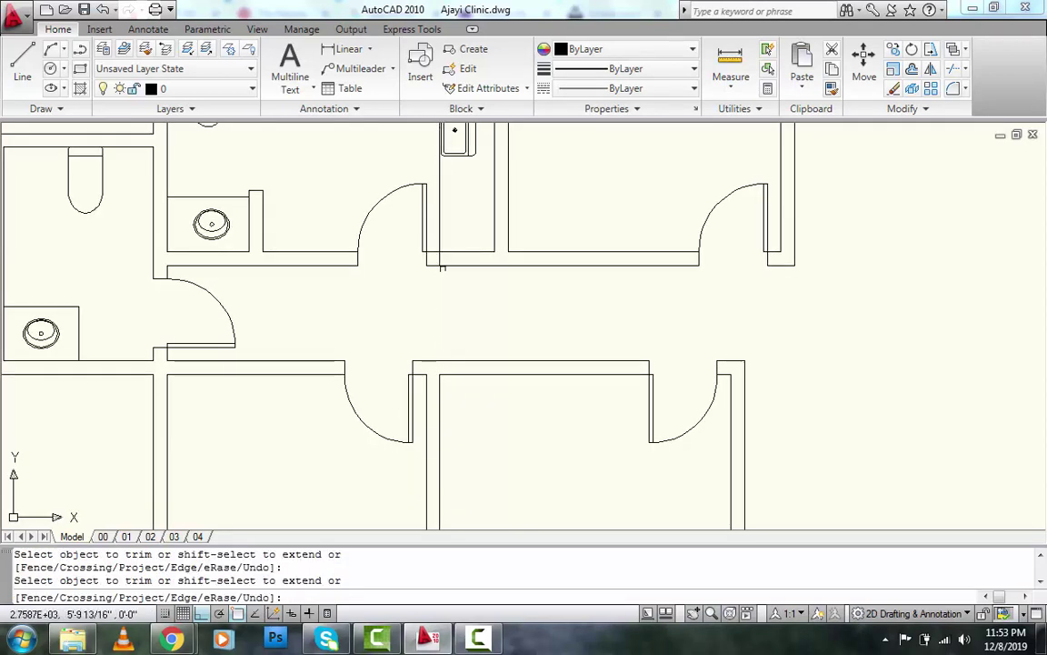
{"action": "key", "text": "Return"}
{"action": "scroll", "coordinate": [419, 320], "scroll_direction": "down", "scroll_amount": 3}
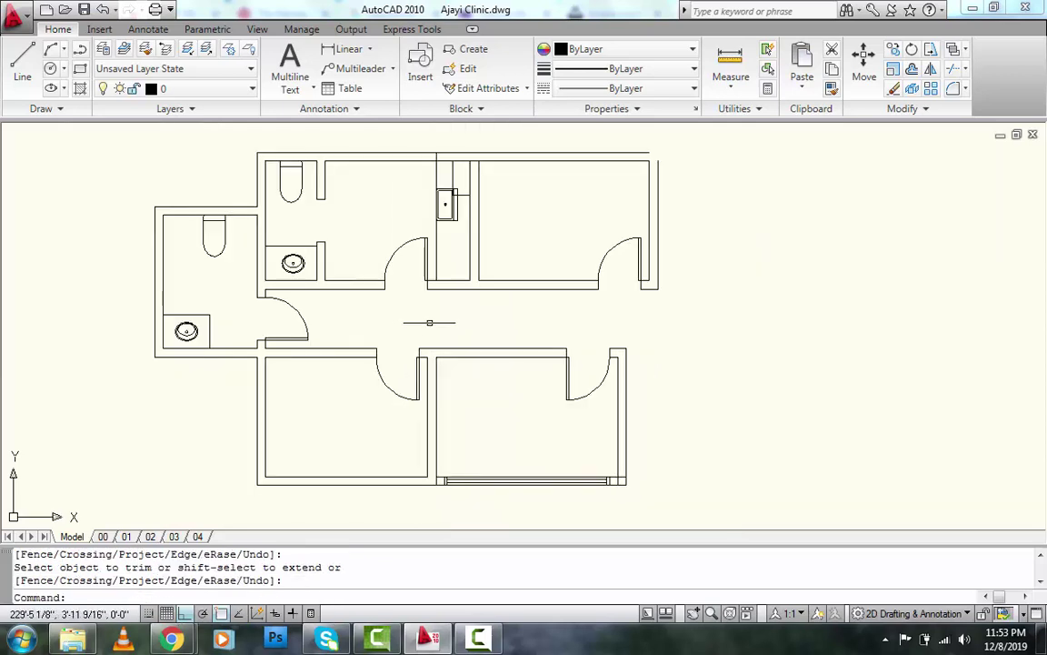
{"action": "scroll", "coordinate": [416, 314], "scroll_direction": "down", "scroll_amount": 2}
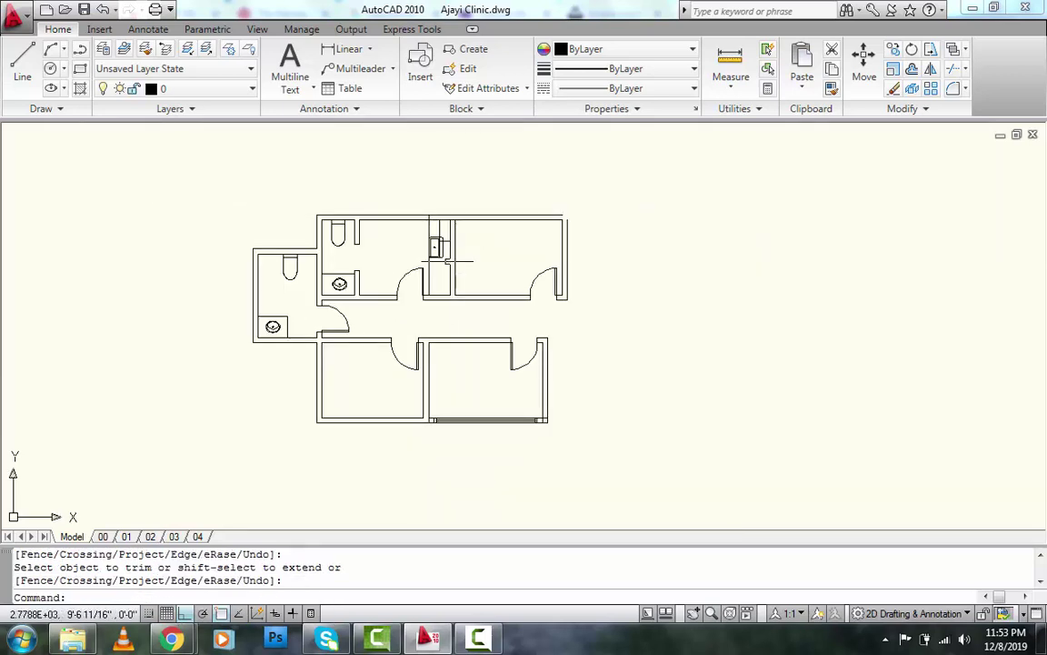
{"action": "scroll", "coordinate": [429, 293], "scroll_direction": "up", "scroll_amount": 2}
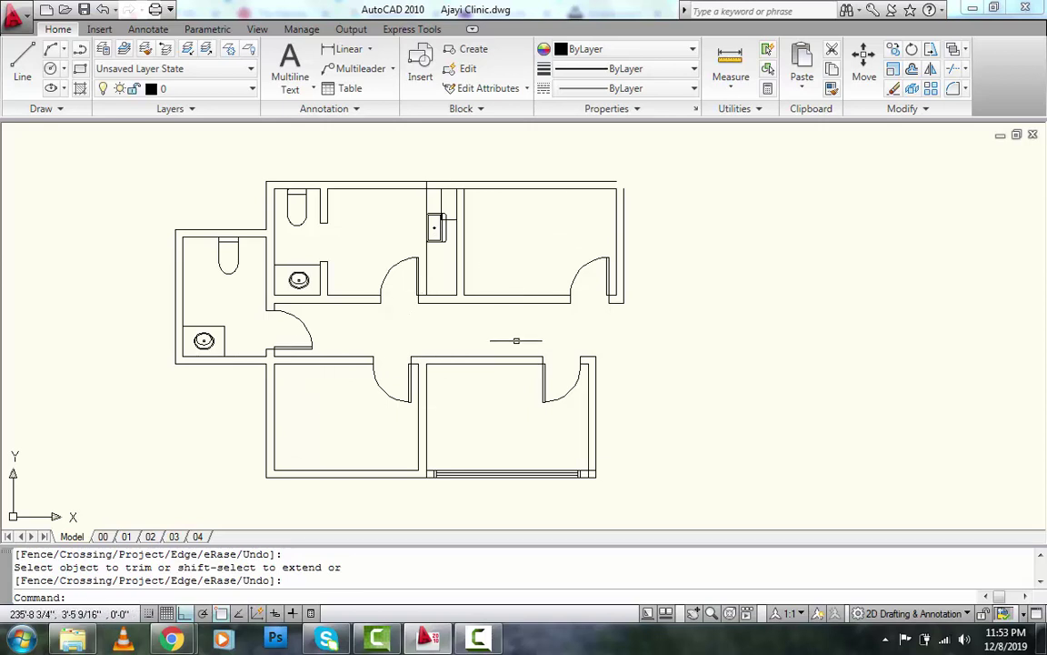
Step: Save the drawing under the new file name XREF_Clinic in the Paid Jobs folder
{"action": "left_click", "coordinate": [18, 16]}
{"action": "left_click", "coordinate": [56, 210]}
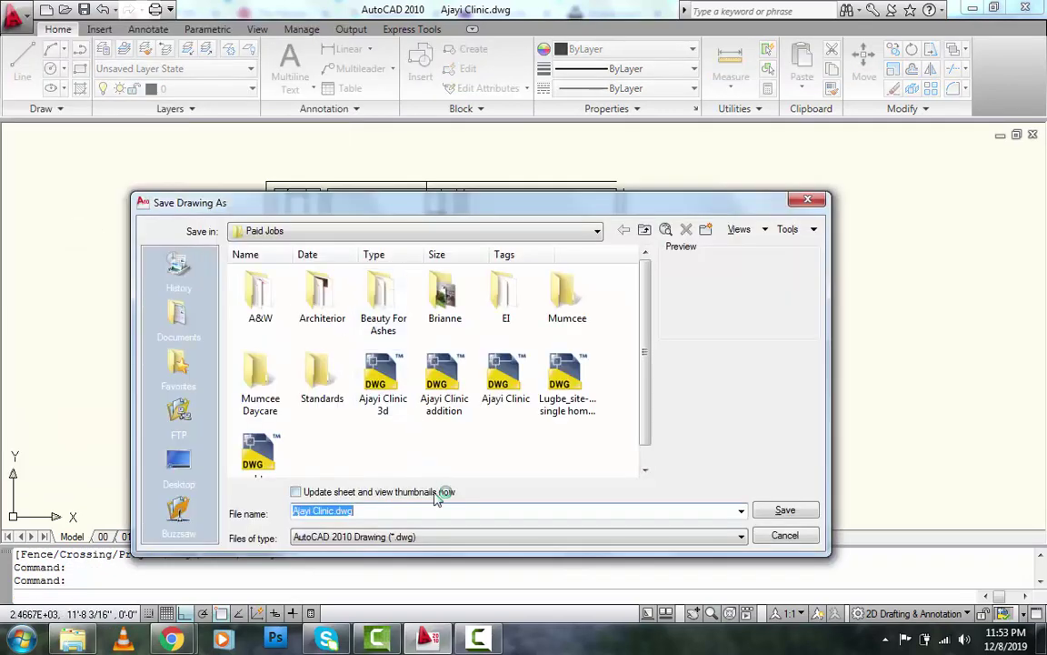
{"action": "type", "text": "X"}
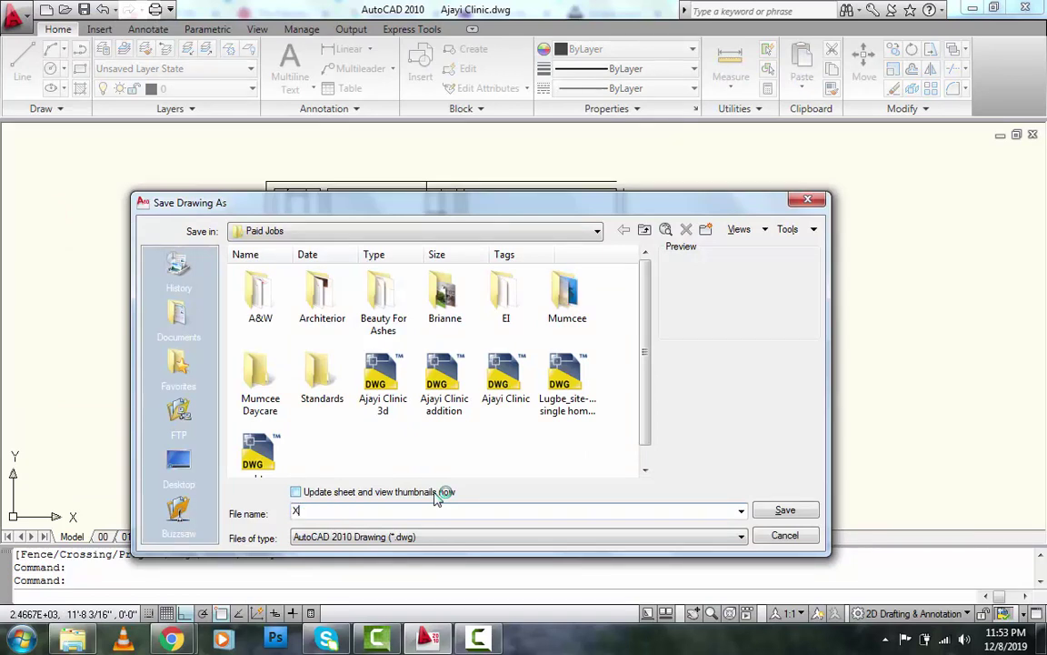
{"action": "type", "text": "REF_Clinic"}
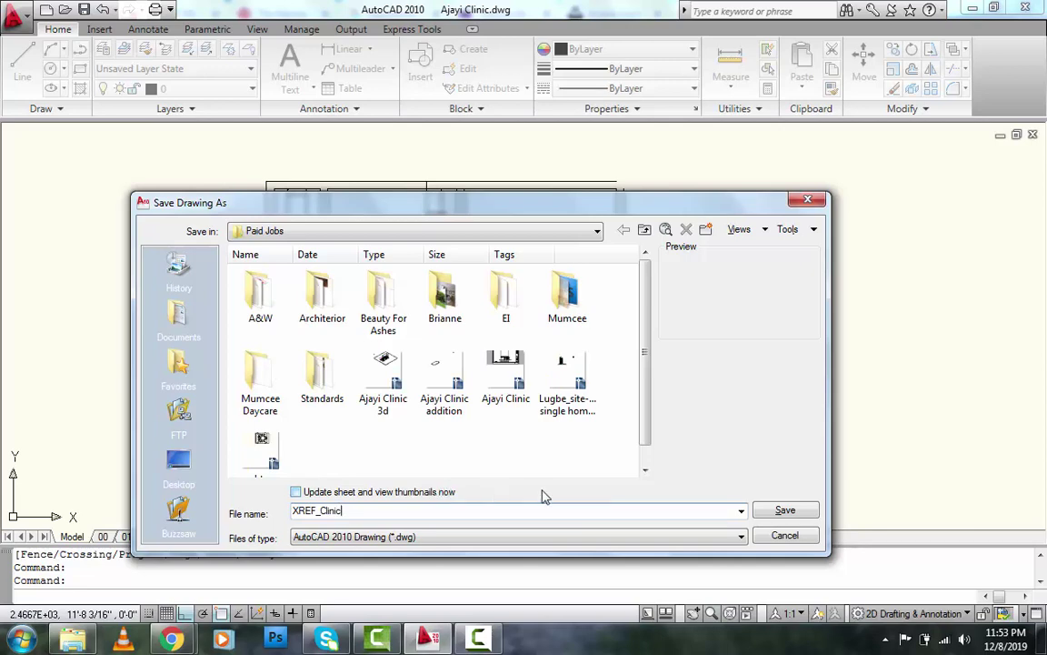
{"action": "left_click", "coordinate": [787, 511]}
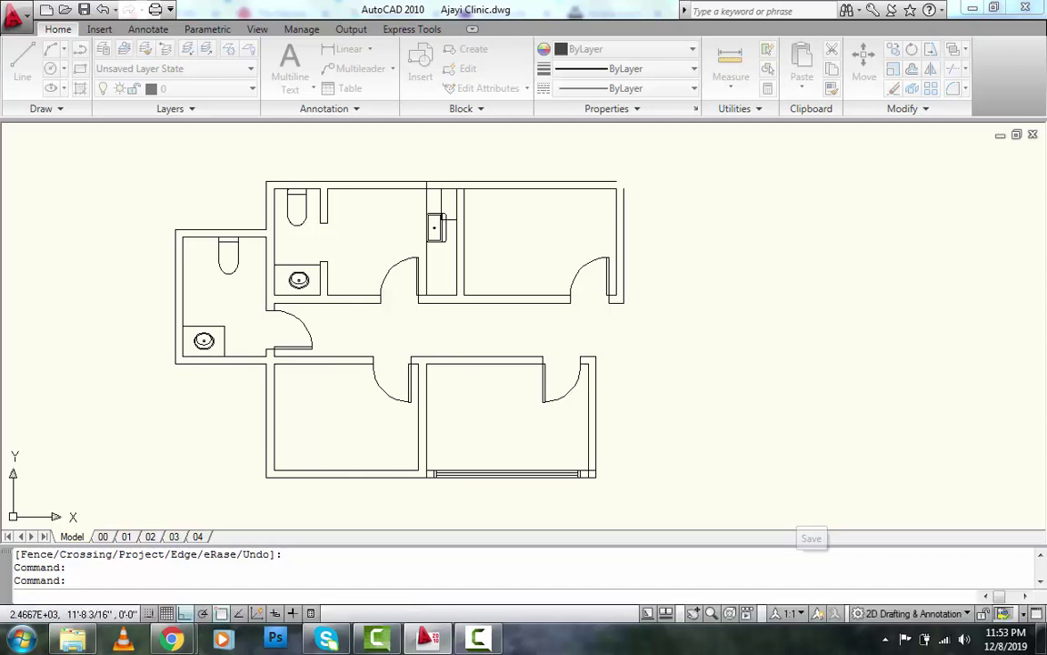
Step: Create a new drawing from the acad.dwt template and open its external references list with XREF
{"action": "left_click", "coordinate": [47, 12]}
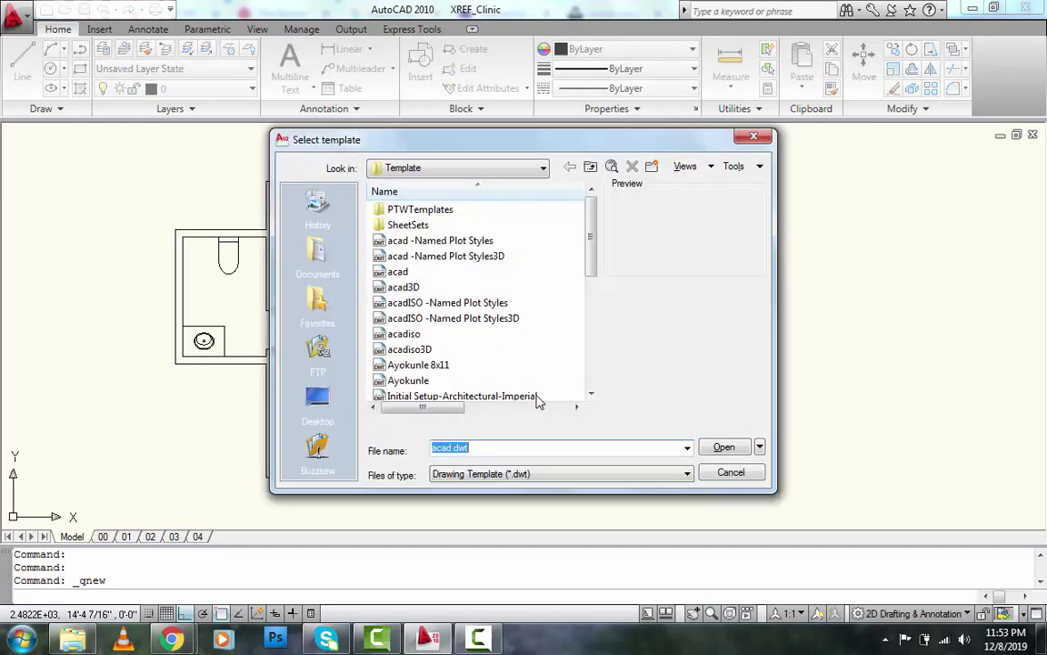
{"action": "left_click", "coordinate": [719, 445]}
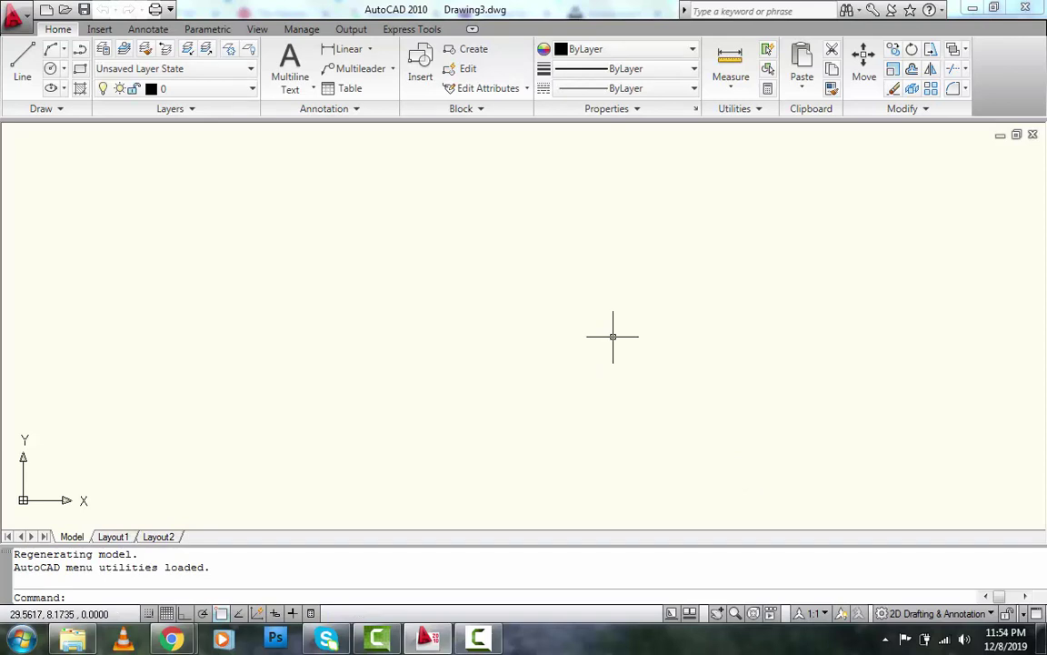
{"action": "key", "text": "Return"}
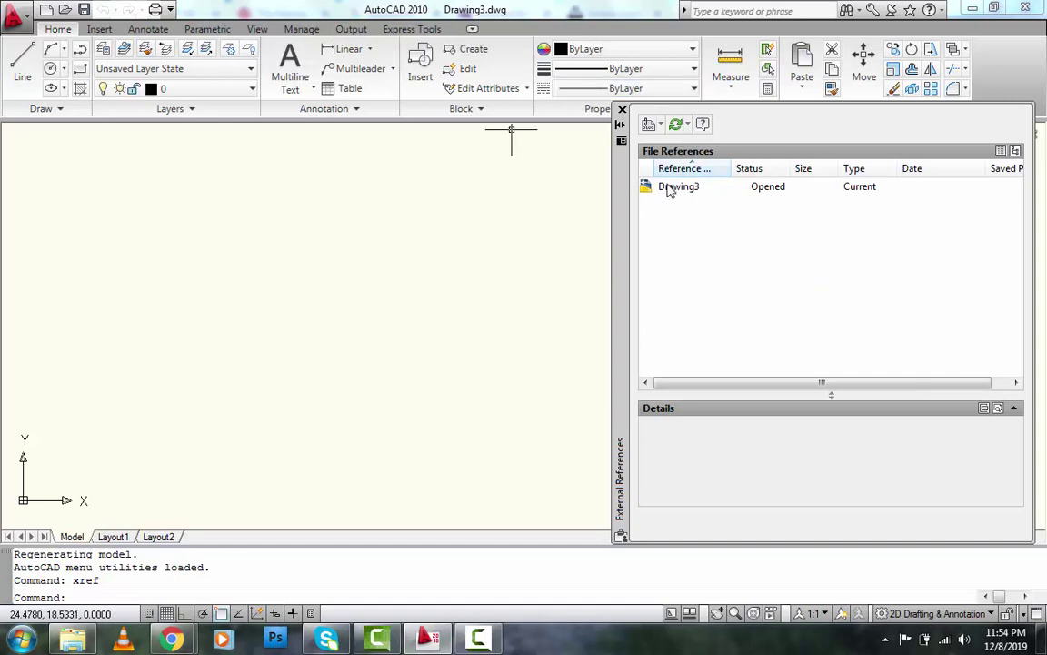
Step: Choose XREF_Clinic from C:\Work\Personal Work\Paid Jobs as the DWG file to attach
{"action": "left_click", "coordinate": [663, 127]}
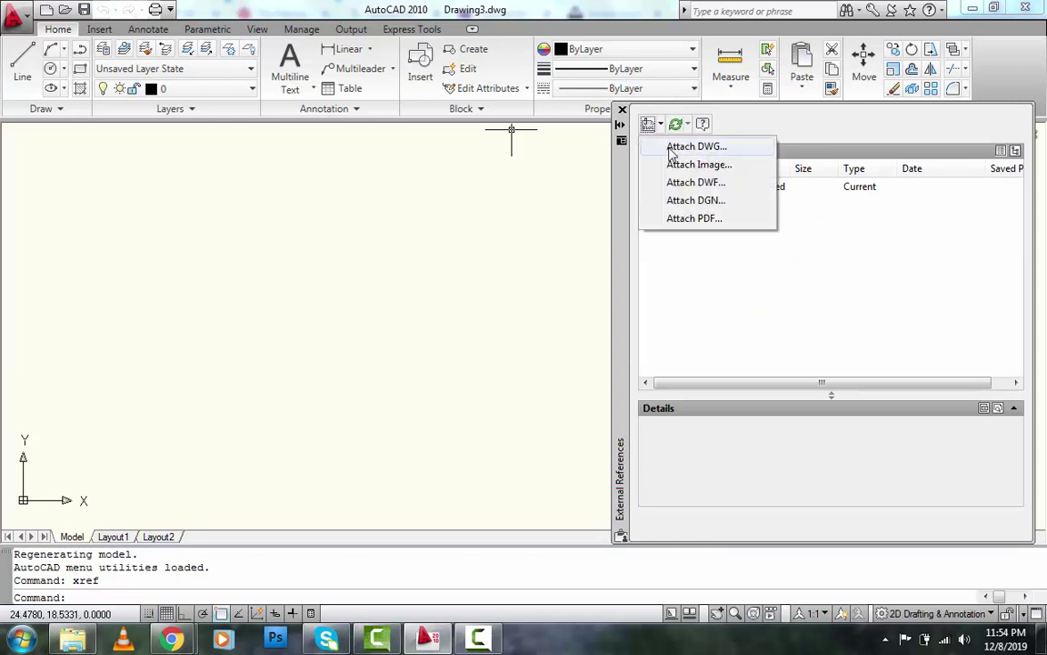
{"action": "left_click", "coordinate": [691, 146]}
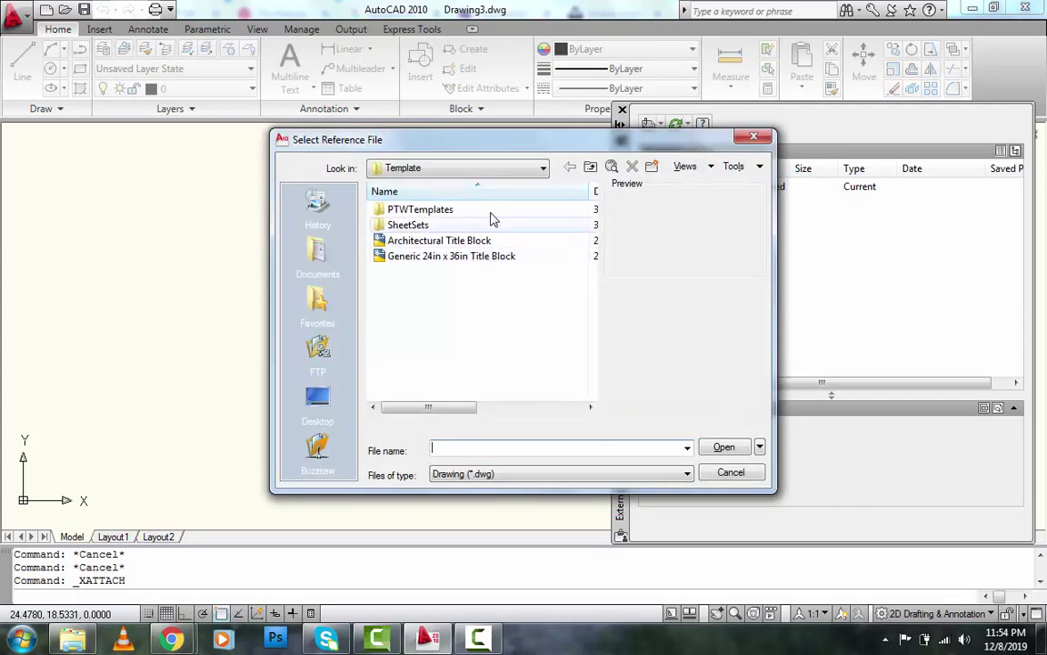
{"action": "left_click", "coordinate": [542, 168]}
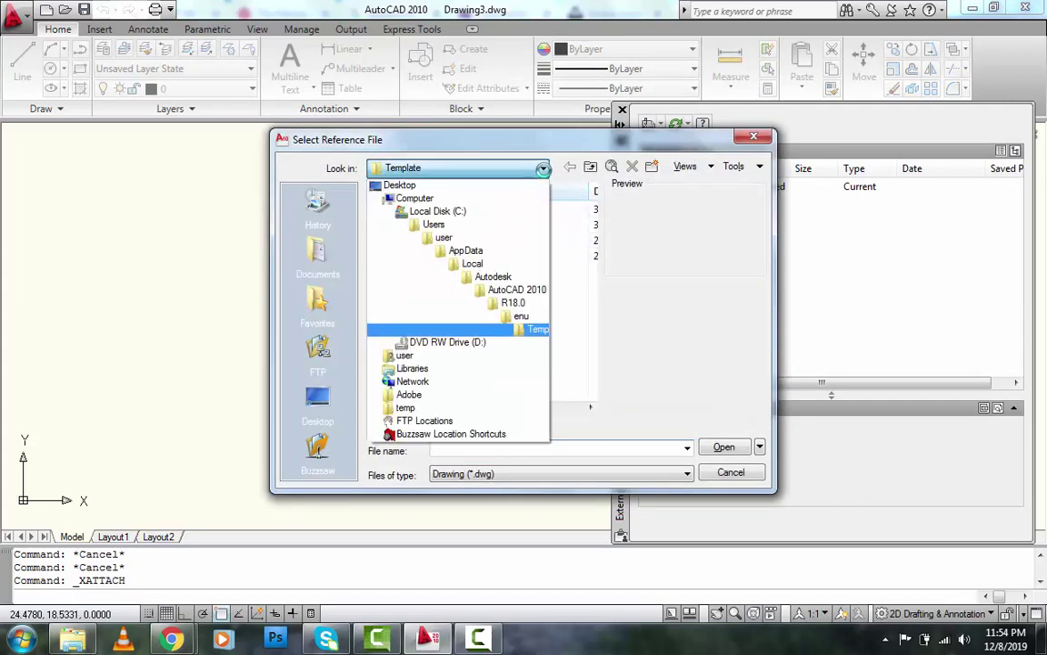
{"action": "left_click", "coordinate": [439, 212]}
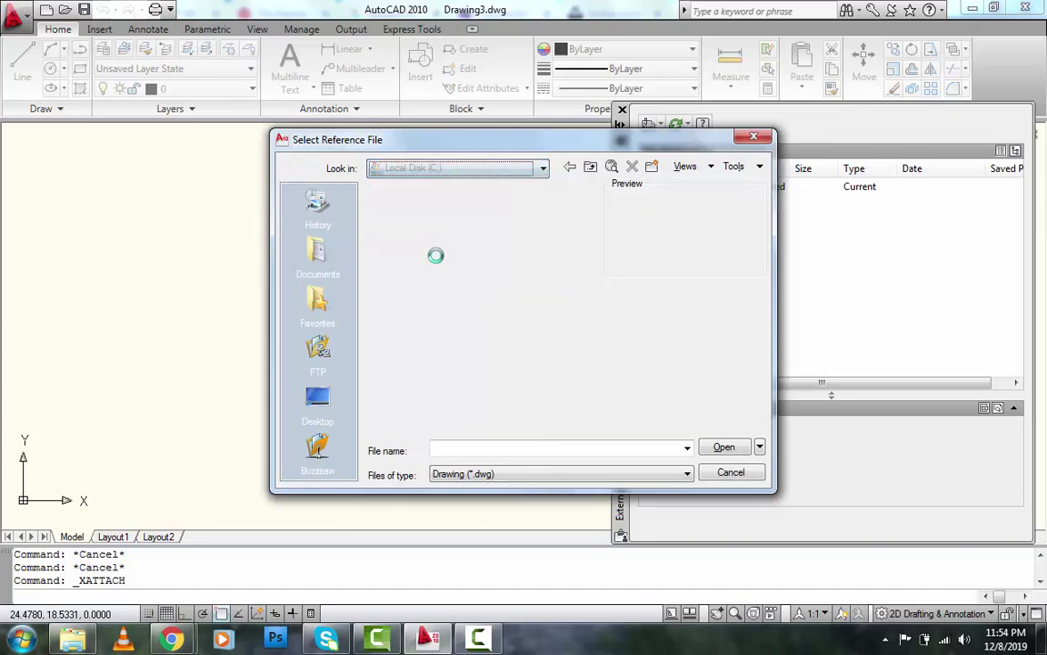
{"action": "scroll", "coordinate": [441, 279], "scroll_direction": "down", "scroll_amount": 5}
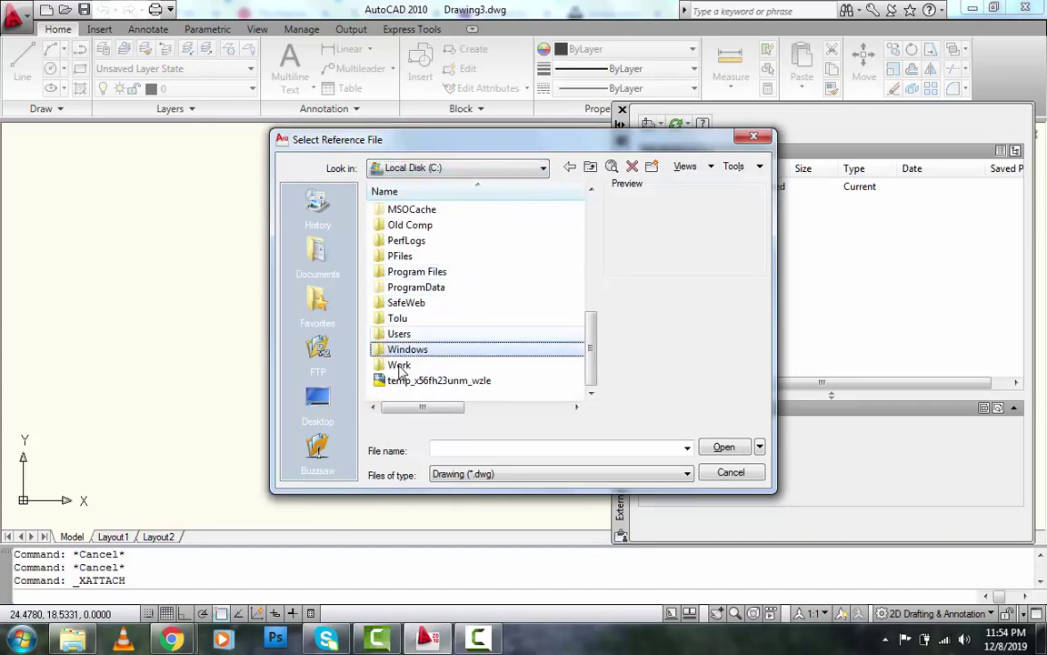
{"action": "double_click", "coordinate": [400, 364]}
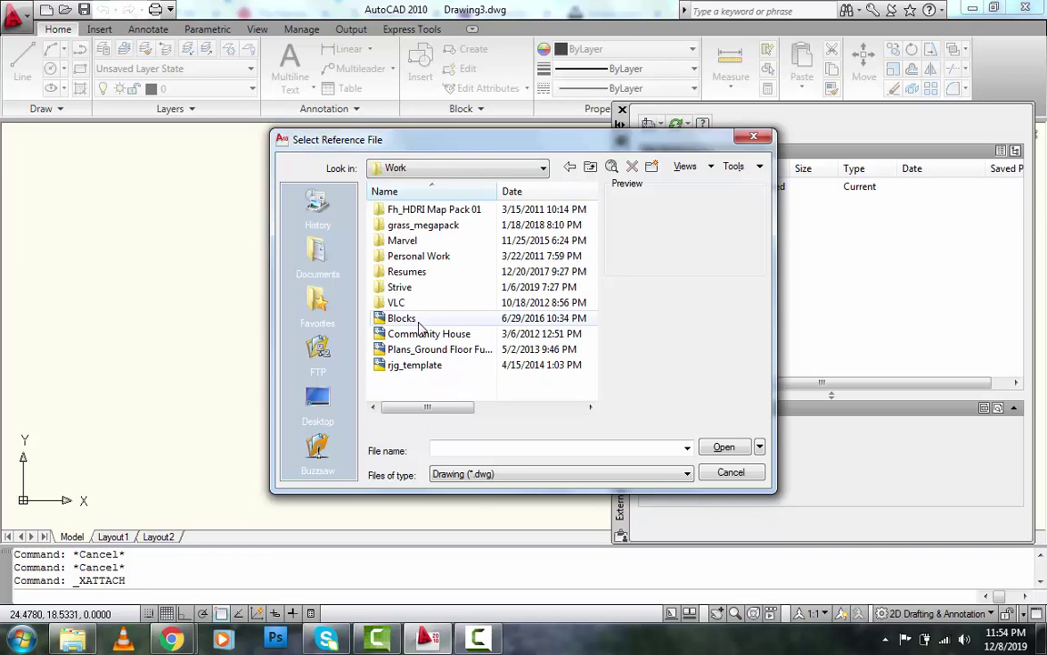
{"action": "double_click", "coordinate": [416, 257]}
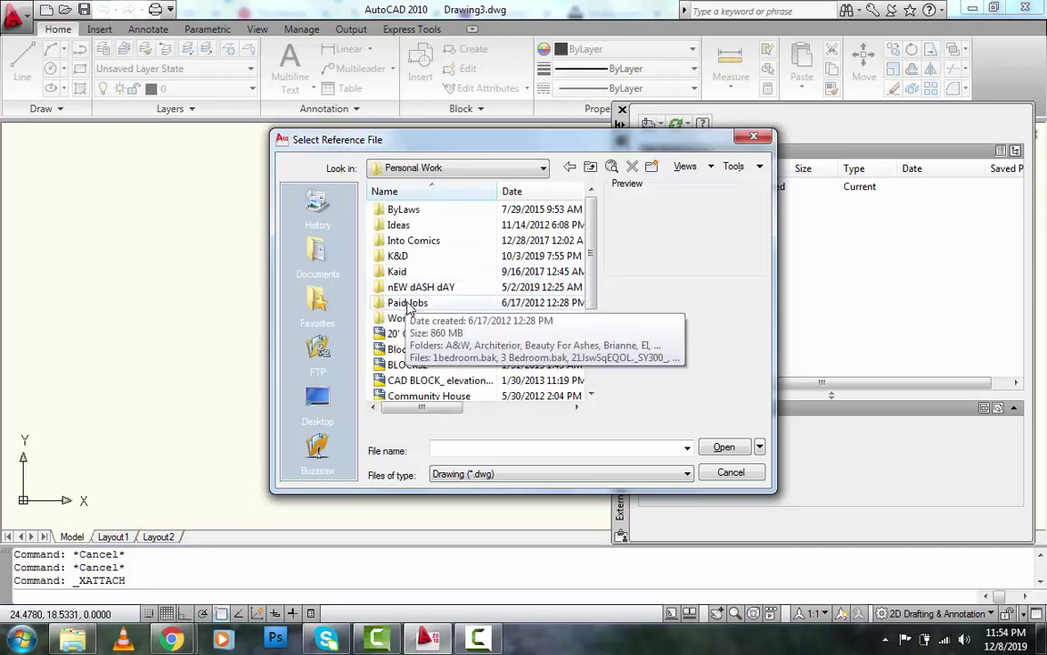
{"action": "double_click", "coordinate": [406, 302]}
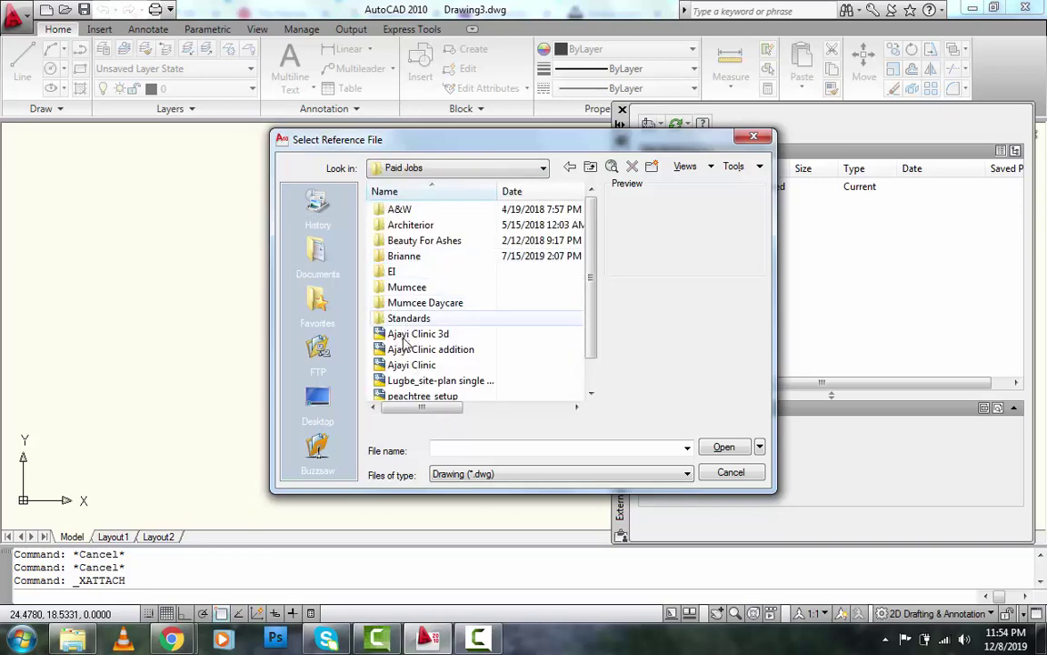
{"action": "left_click", "coordinate": [412, 365]}
{"action": "scroll", "coordinate": [427, 359], "scroll_direction": "down", "scroll_amount": 1}
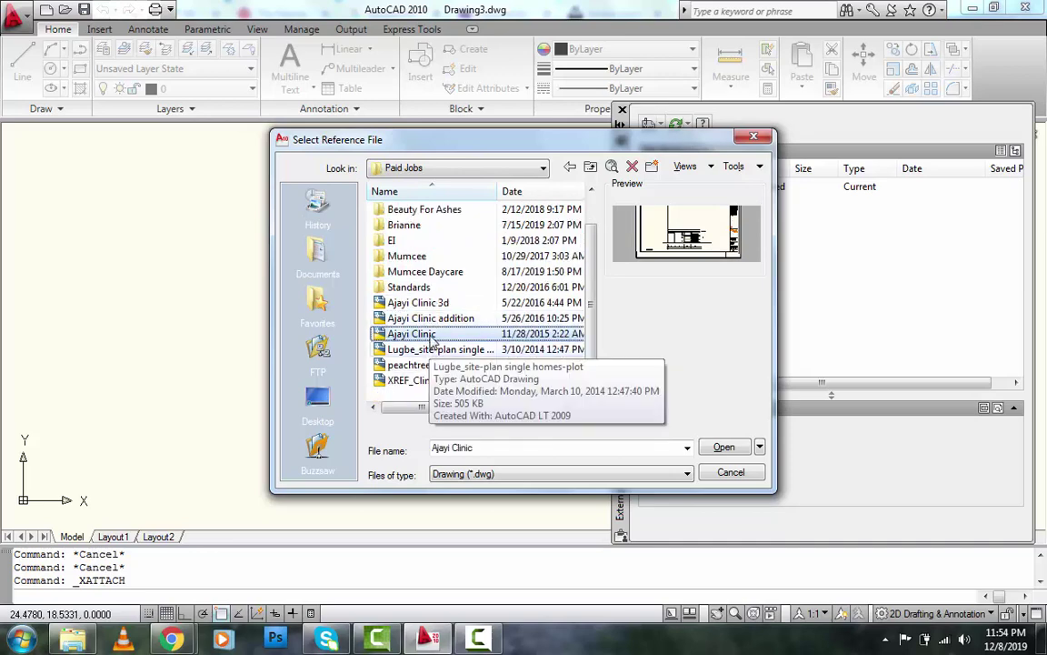
{"action": "double_click", "coordinate": [418, 382]}
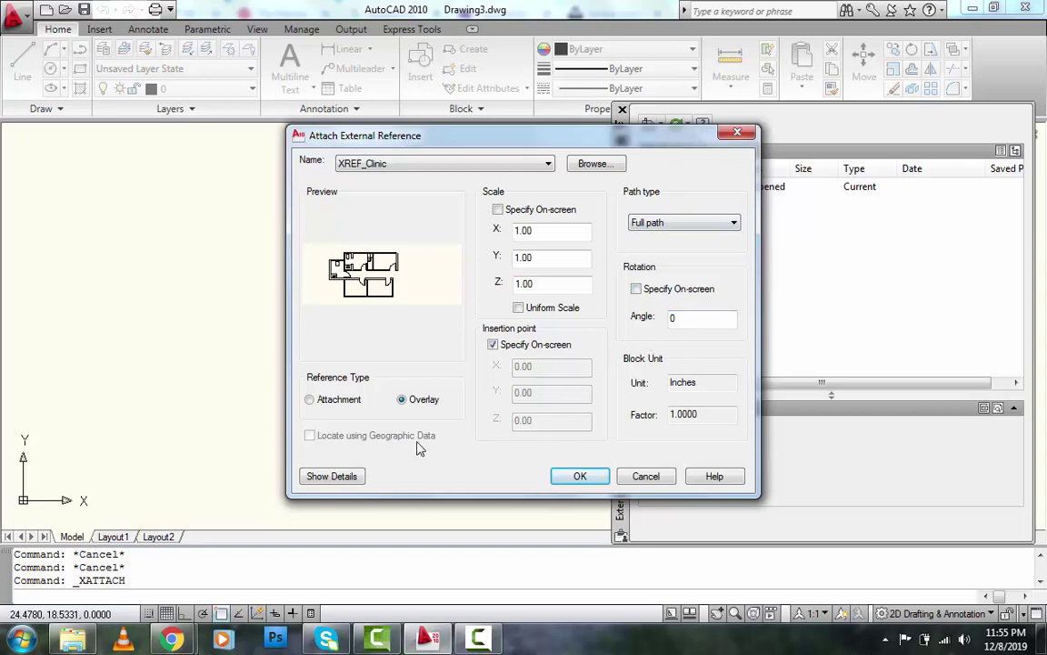
Step: Attach XREF_Clinic as a full-path overlay at scale 1.00 and rotation 0, inserting it at about (-9, -7) near the origin
{"action": "left_click", "coordinate": [581, 478]}
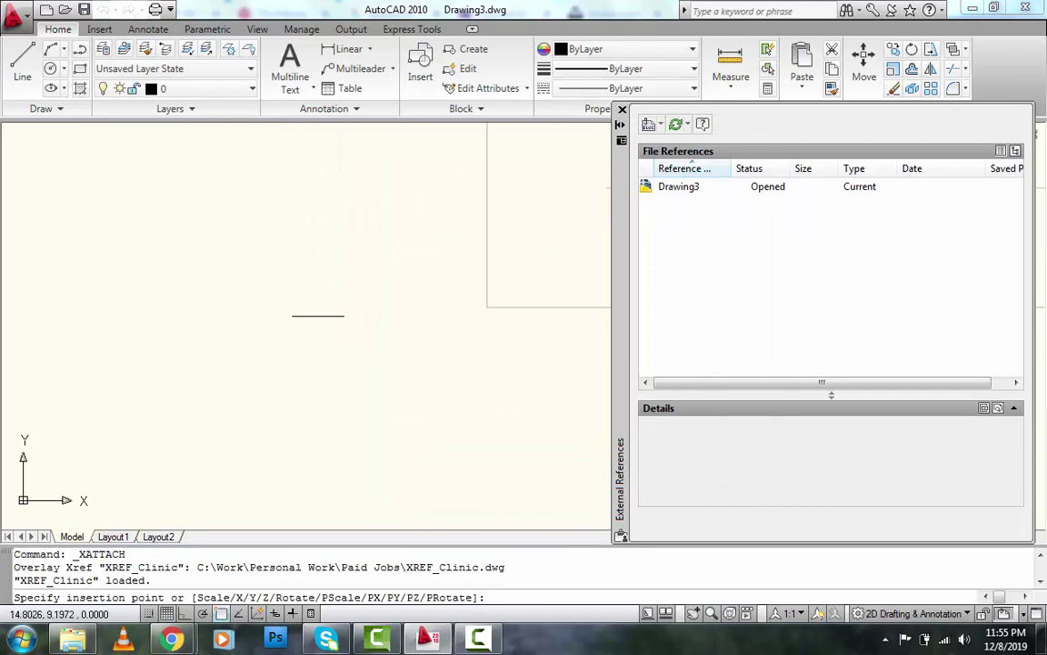
{"action": "scroll", "coordinate": [175, 397], "scroll_direction": "down", "scroll_amount": 2}
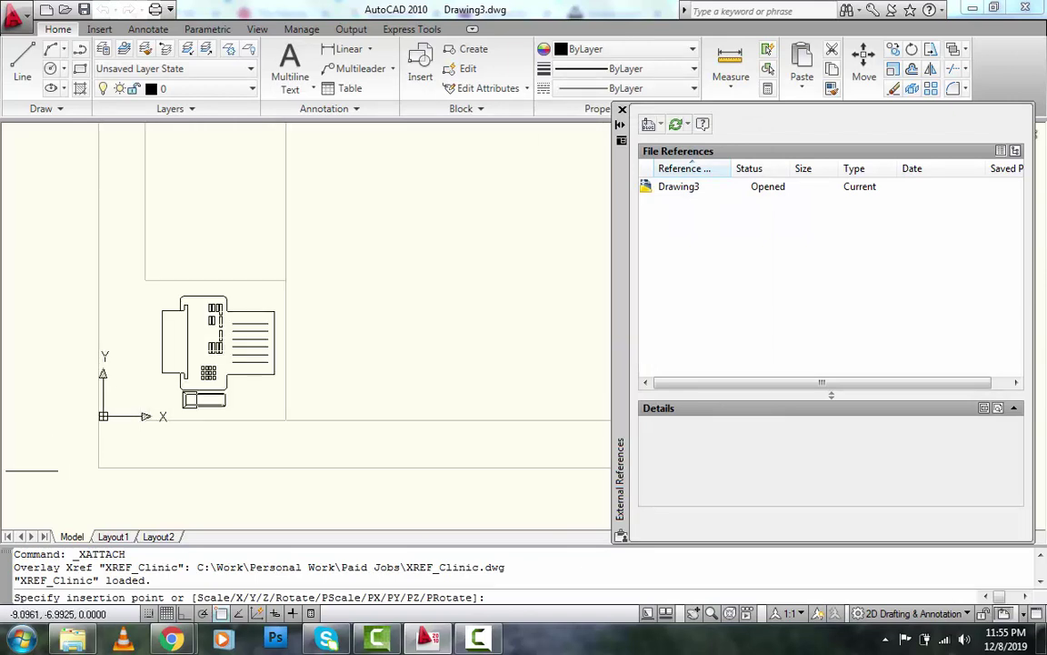
{"action": "left_click", "coordinate": [34, 468]}
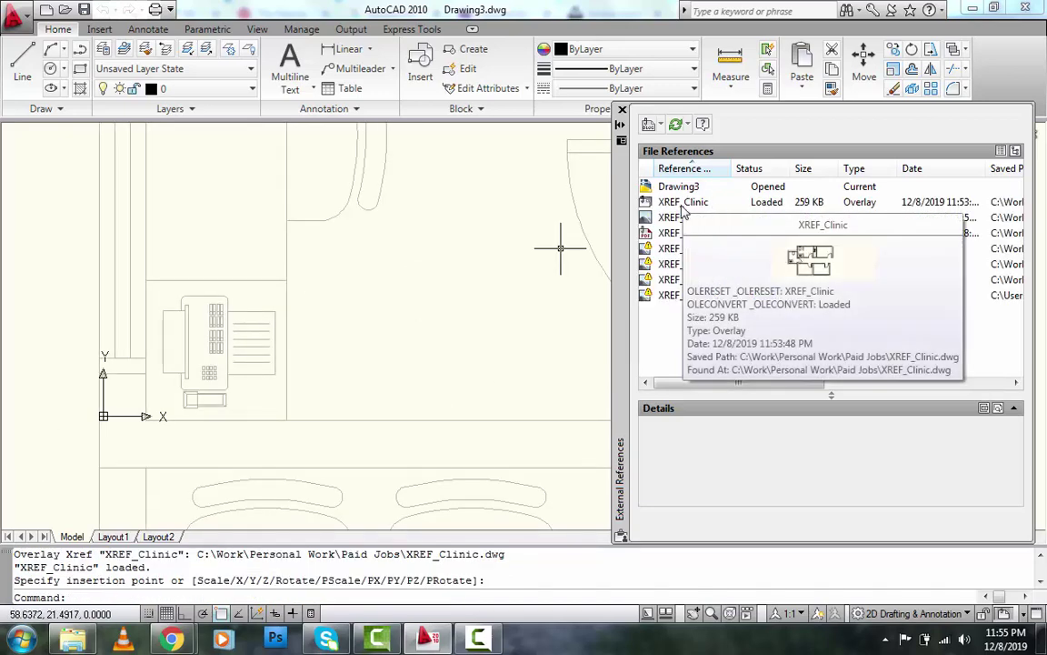
Step: Review XREF_Clinic and its nested entries in the file references list, and close the External References palette
{"action": "mouse_move", "coordinate": [684, 208]}
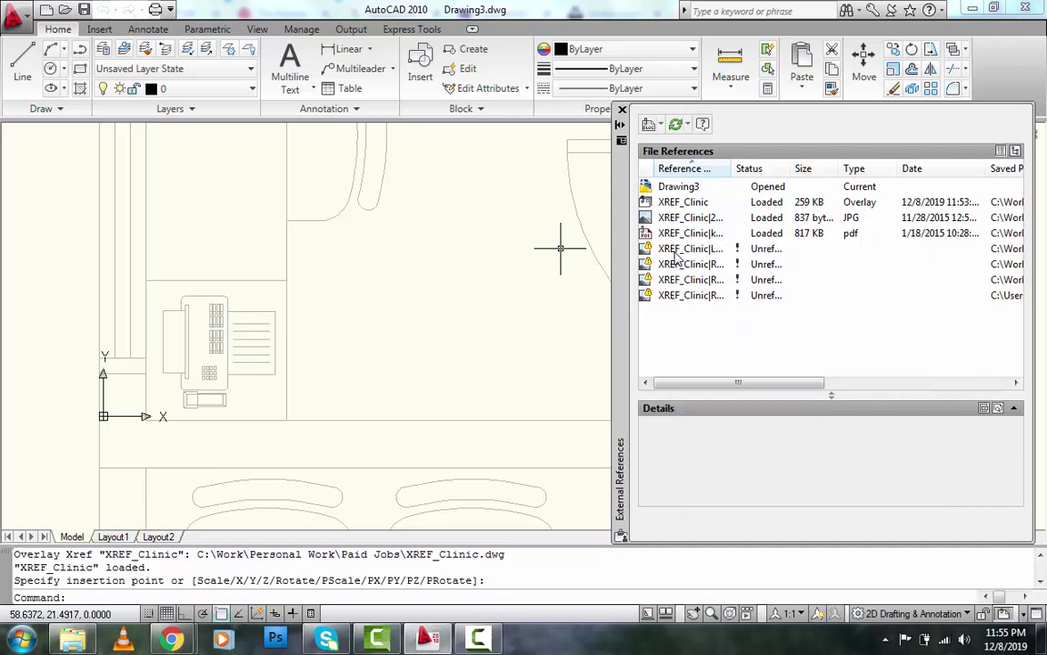
{"action": "mouse_move", "coordinate": [676, 266]}
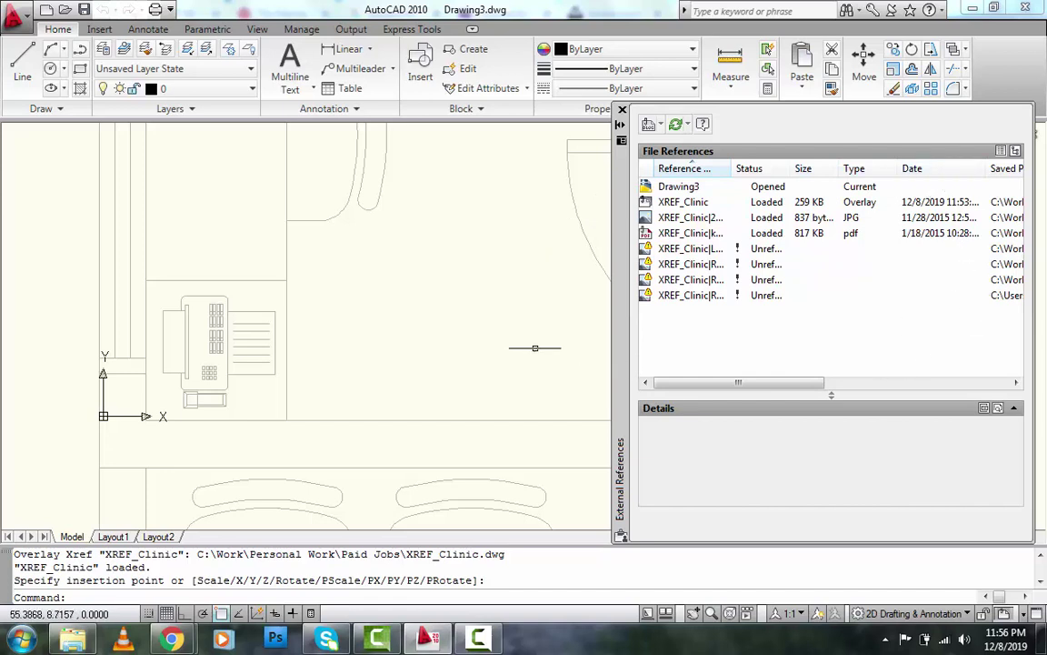
{"action": "left_click", "coordinate": [390, 297]}
{"action": "left_click", "coordinate": [351, 282]}
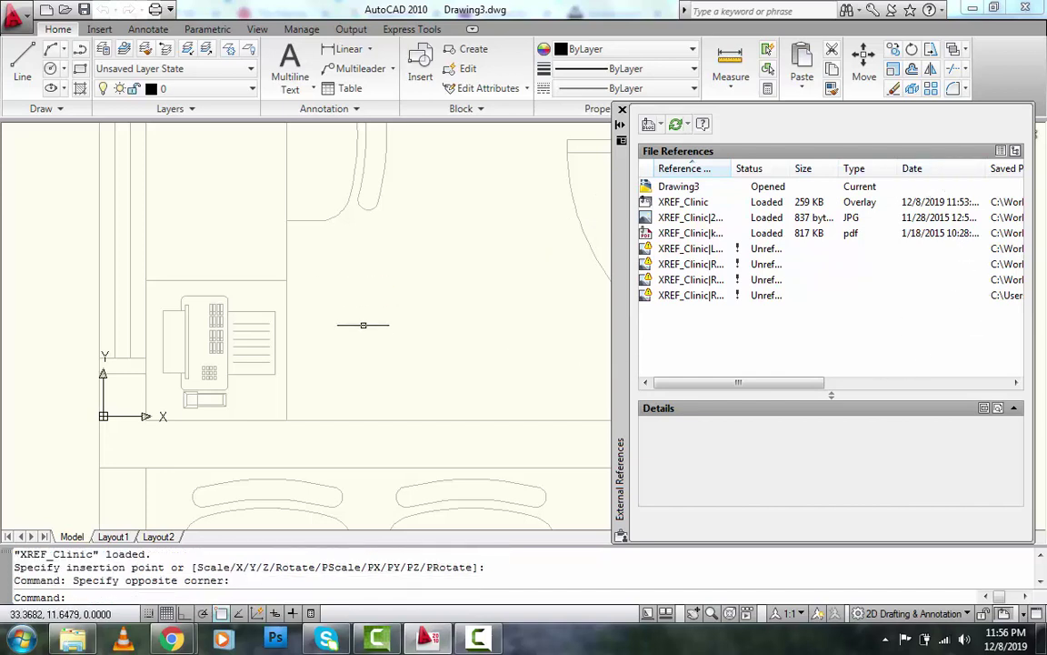
{"action": "left_click", "coordinate": [622, 110]}
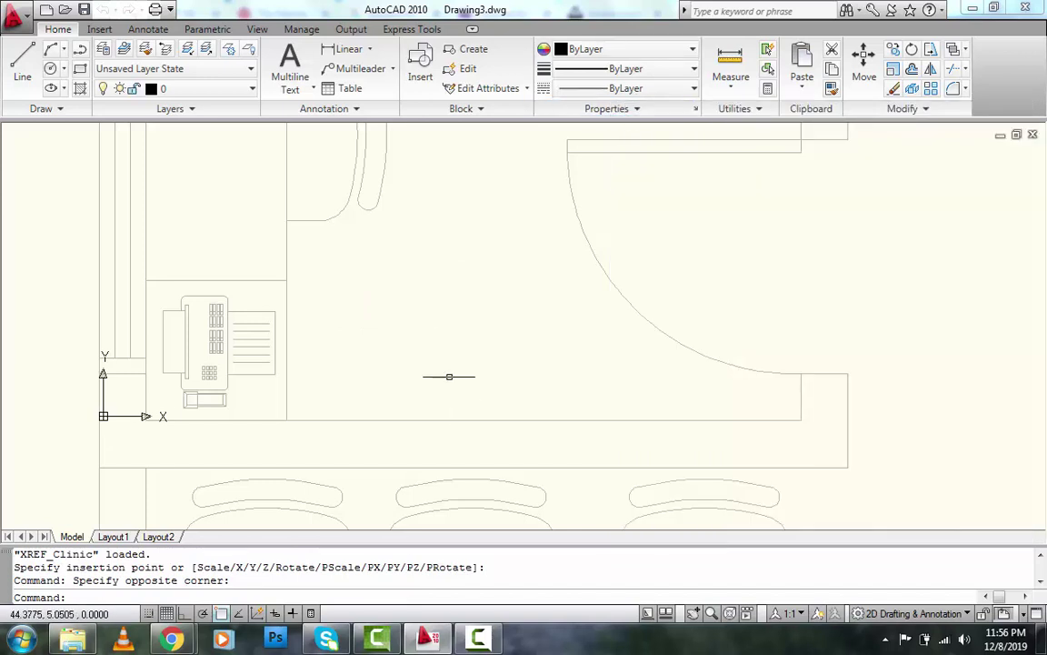
Step: Zoom to show all of the referenced drawing and examine the unfurnished clinic floor plan up close
{"action": "middle_click_drag", "start_coordinate": [442, 337], "coordinate": [370, 376]}
{"action": "scroll", "coordinate": [381, 367], "scroll_direction": "down", "scroll_amount": 2}
{"action": "scroll", "coordinate": [378, 369], "scroll_direction": "down", "scroll_amount": 2}
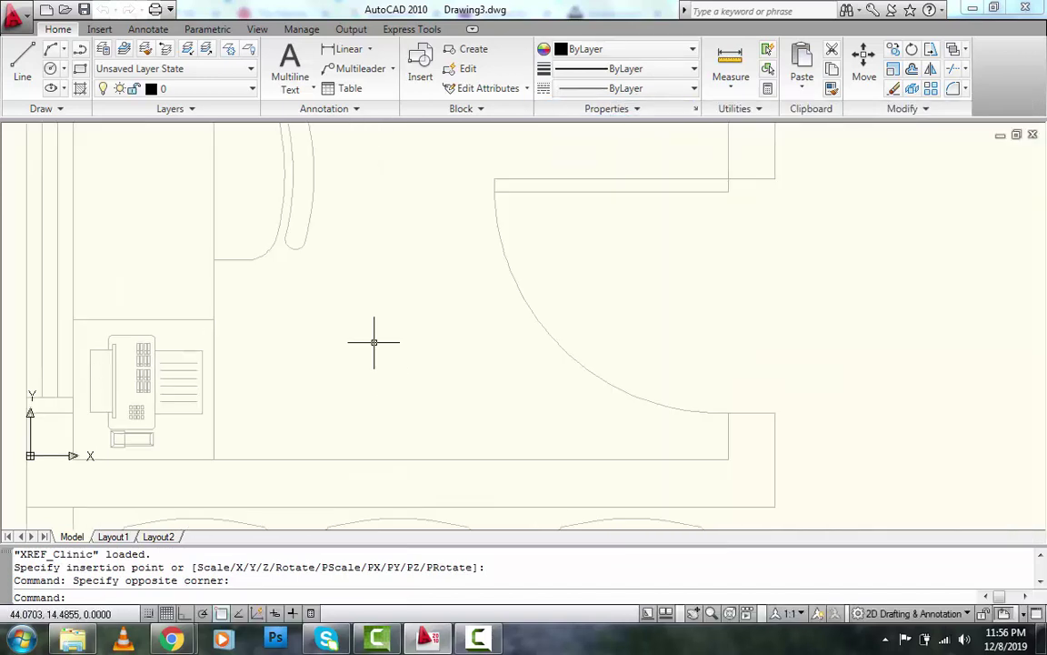
{"action": "scroll", "coordinate": [373, 342], "scroll_direction": "down", "scroll_amount": 2}
{"action": "type", "text": "z"}
{"action": "key", "text": "Return"}
{"action": "type", "text": "a"}
{"action": "key", "text": "Return"}
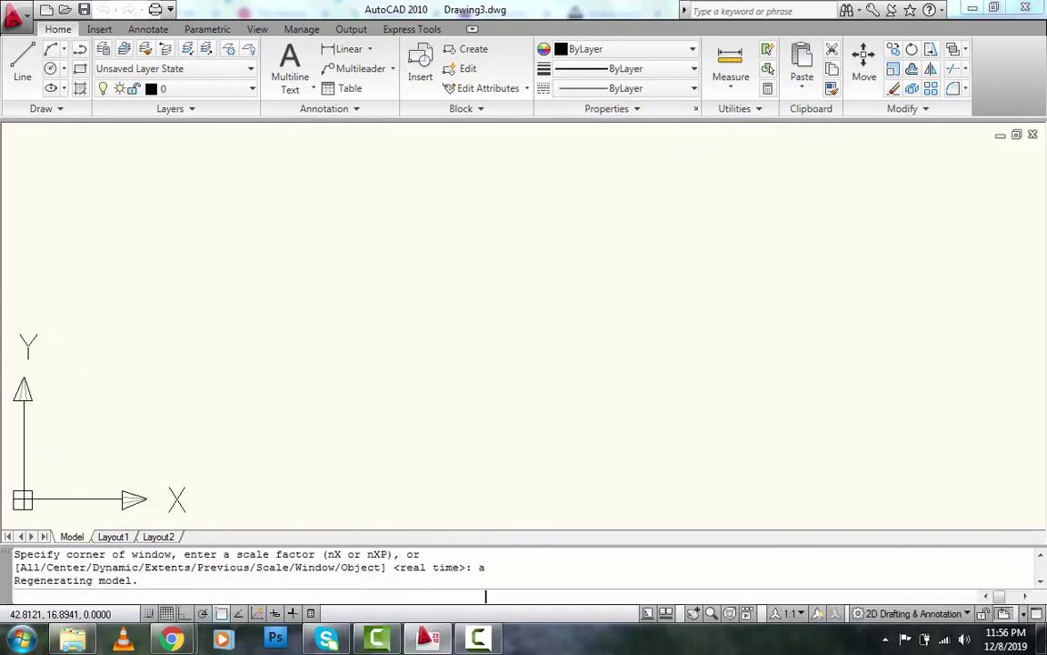
{"action": "middle_click_drag", "start_coordinate": [612, 158], "coordinate": [361, 217]}
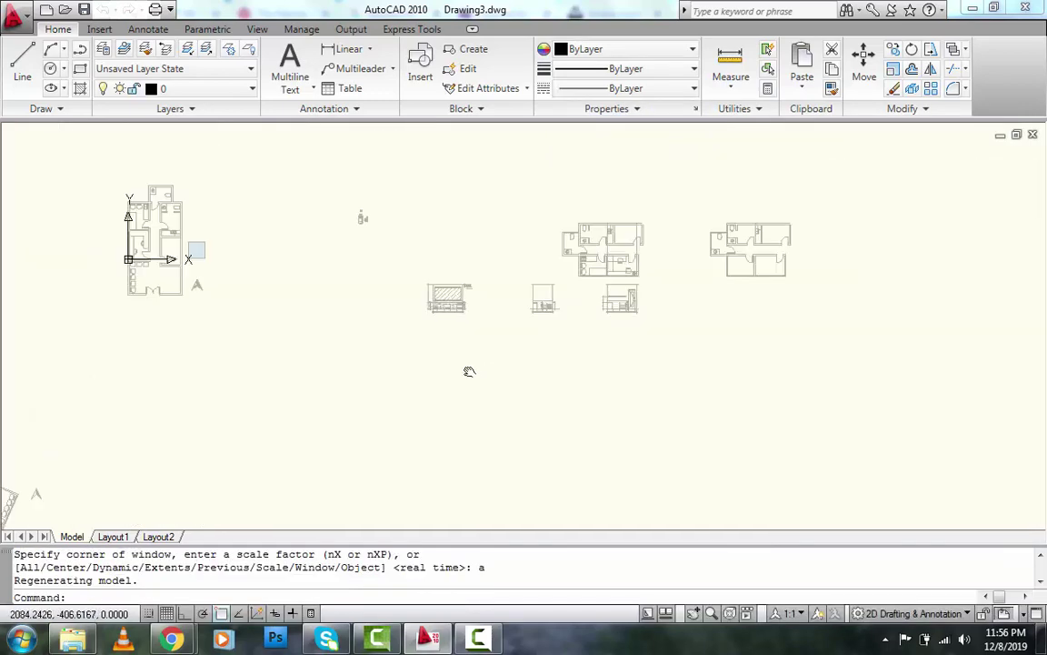
{"action": "scroll", "coordinate": [566, 334], "scroll_direction": "up", "scroll_amount": 2}
{"action": "scroll", "coordinate": [655, 273], "scroll_direction": "up", "scroll_amount": 4}
{"action": "scroll", "coordinate": [582, 236], "scroll_direction": "up", "scroll_amount": 1}
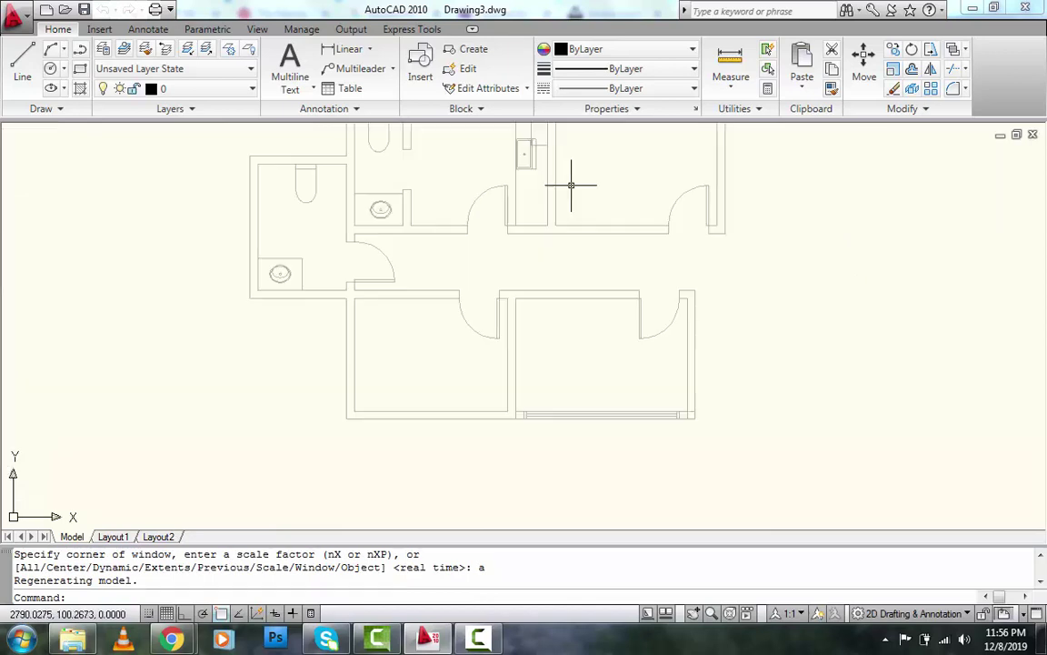
{"action": "middle_click_drag", "start_coordinate": [568, 176], "coordinate": [551, 307]}
{"action": "scroll", "coordinate": [552, 306], "scroll_direction": "up", "scroll_amount": 2}
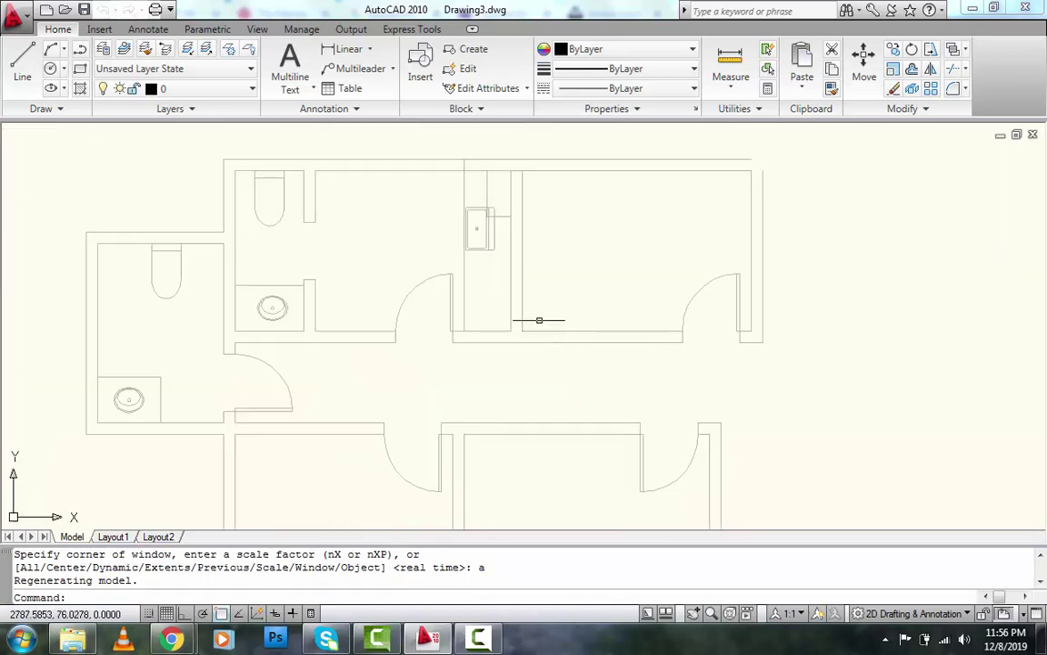
Step: Draw a vertical polyline across the plan's upper-right room, from the midpoint of its lower inner wall line to the upper wall
{"action": "type", "text": "pl"}
{"action": "key", "text": "Return"}
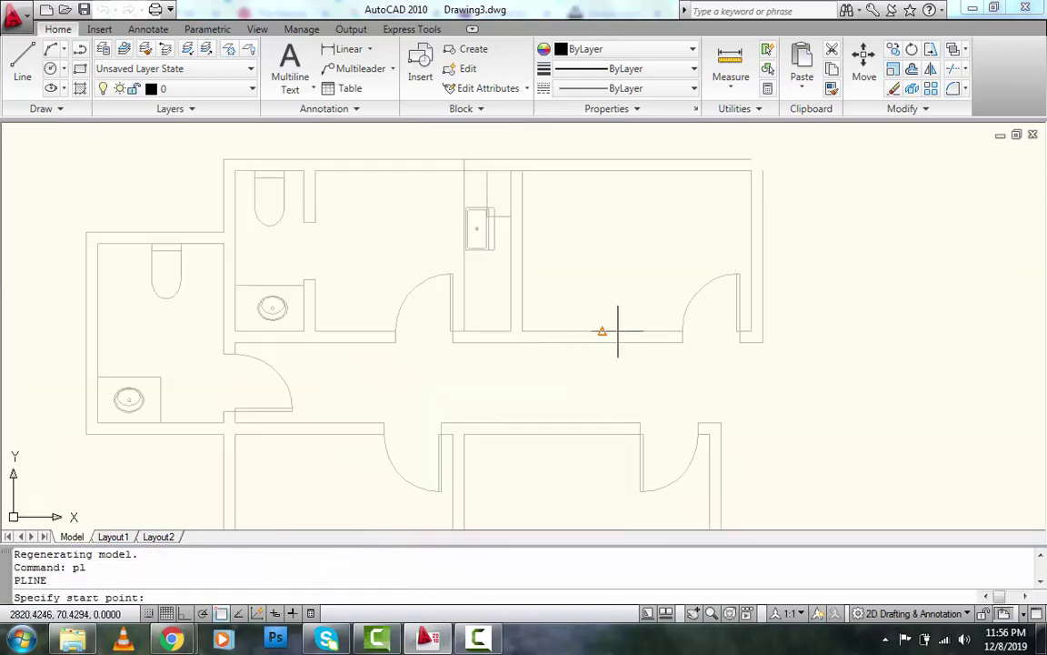
{"action": "left_click", "coordinate": [602, 331]}
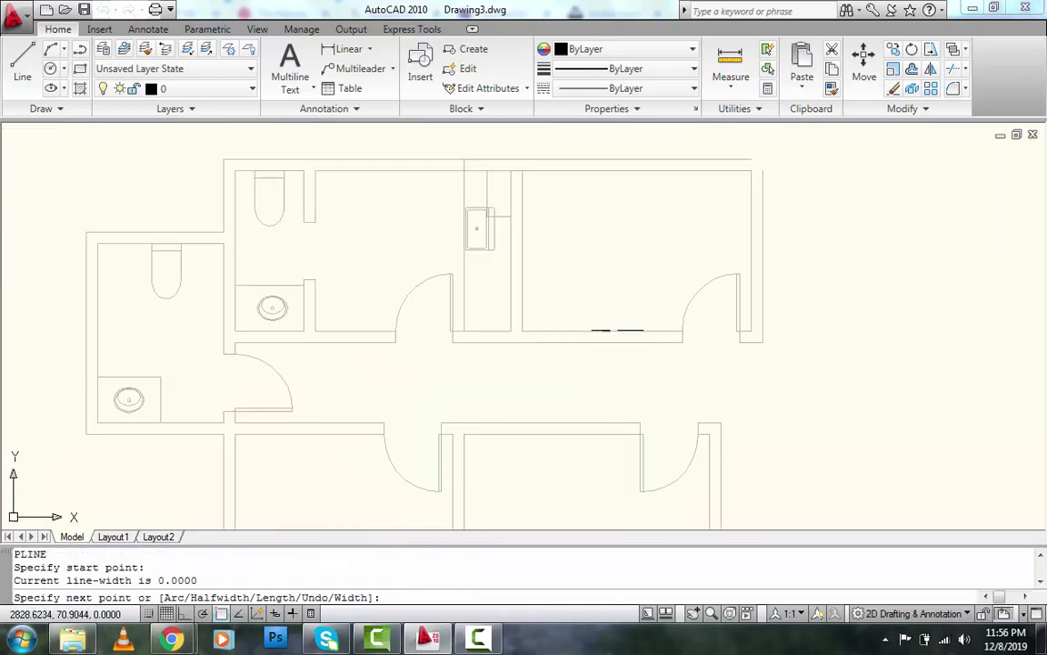
{"action": "left_click", "coordinate": [602, 171]}
{"action": "key", "text": "Escape"}
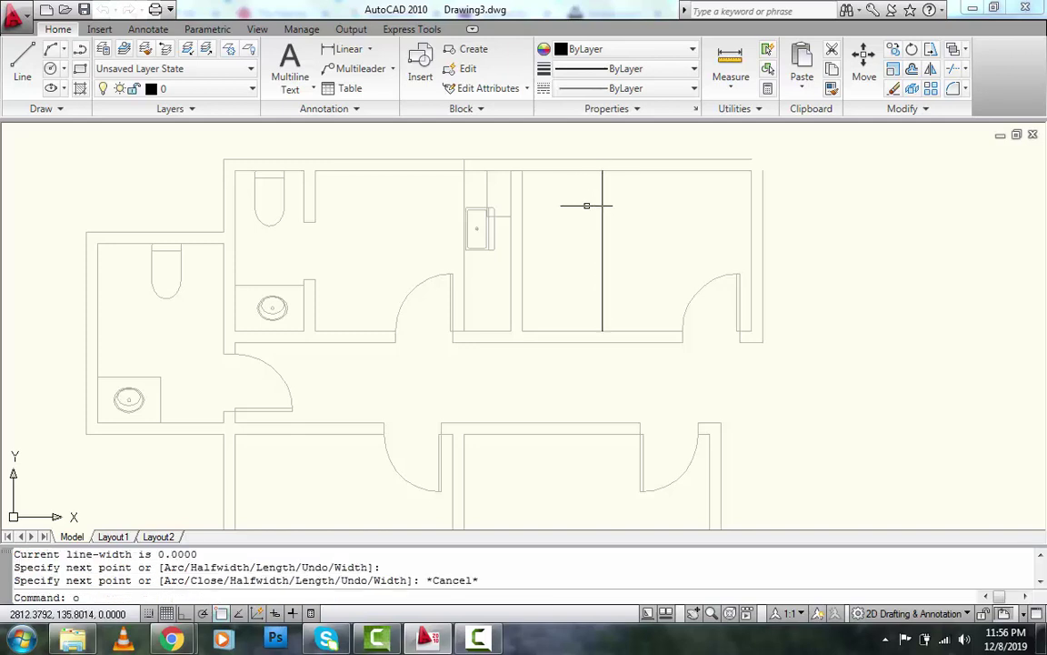
Step: Offset the vertical partition line 6 units to its left to form a double-line wall
{"action": "type", "text": "o"}
{"action": "key", "text": "Return"}
{"action": "type", "text": "6"}
{"action": "key", "text": "Return"}
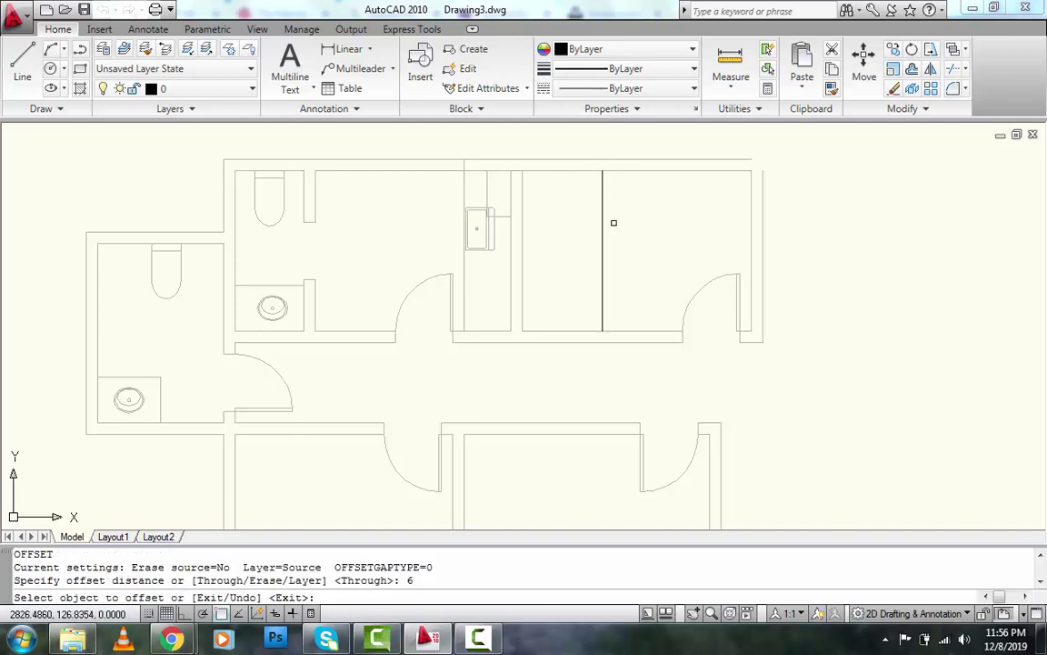
{"action": "left_click", "coordinate": [603, 235]}
{"action": "left_click", "coordinate": [547, 243]}
{"action": "key", "text": "Return"}
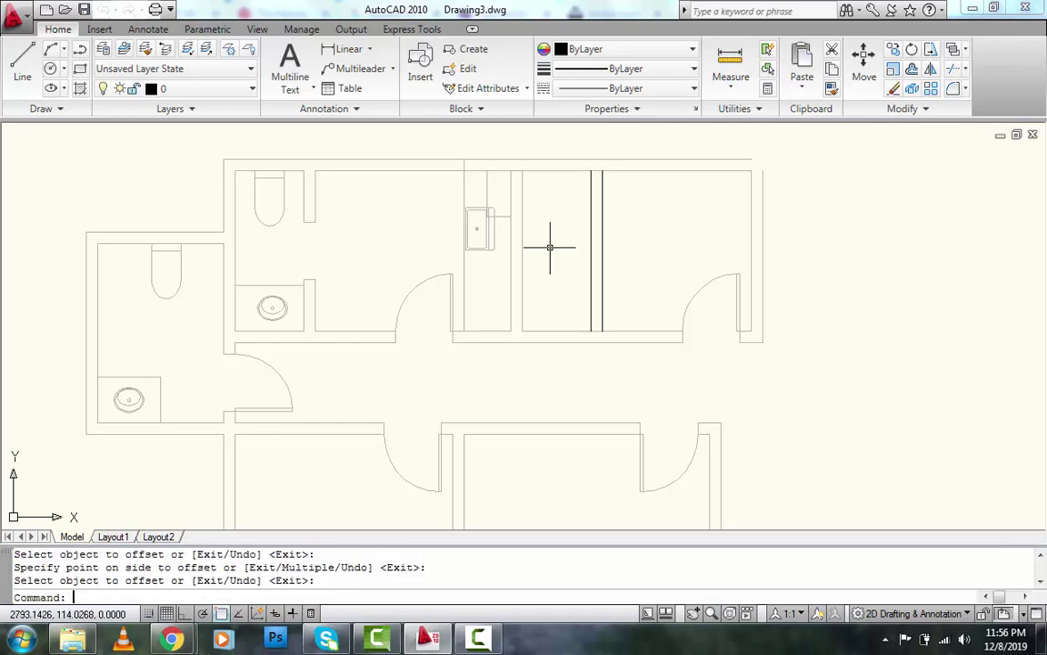
Step: Draw a horizontal polyline across the lower-right room's door opening along the corridor face of the wall
{"action": "middle_click_drag", "start_coordinate": [570, 271], "coordinate": [579, 203]}
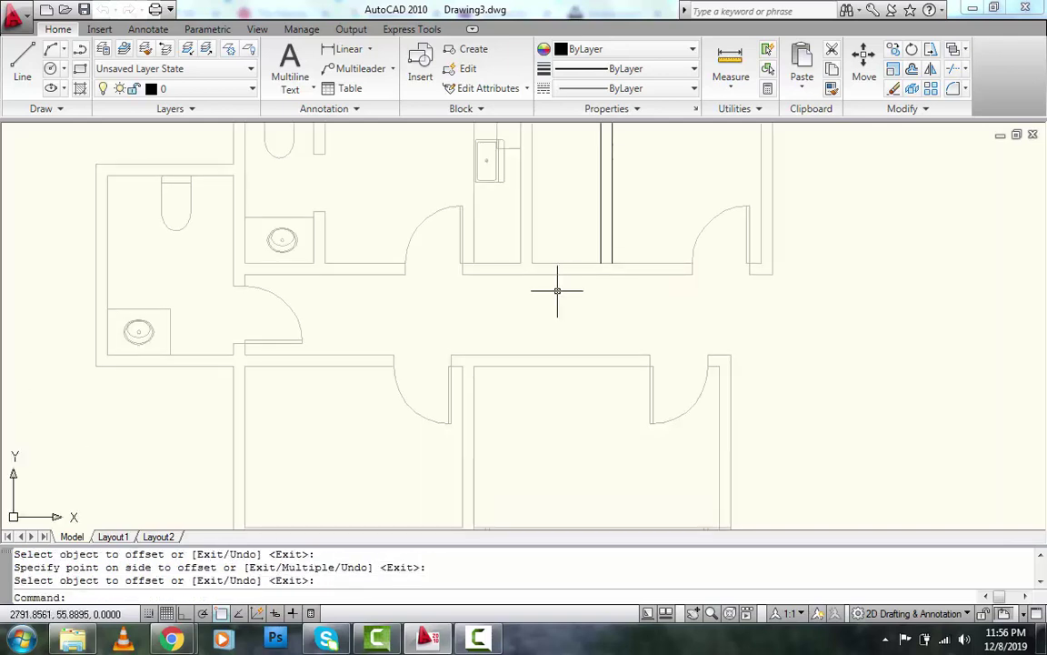
{"action": "type", "text": "pl"}
{"action": "key", "text": "Return"}
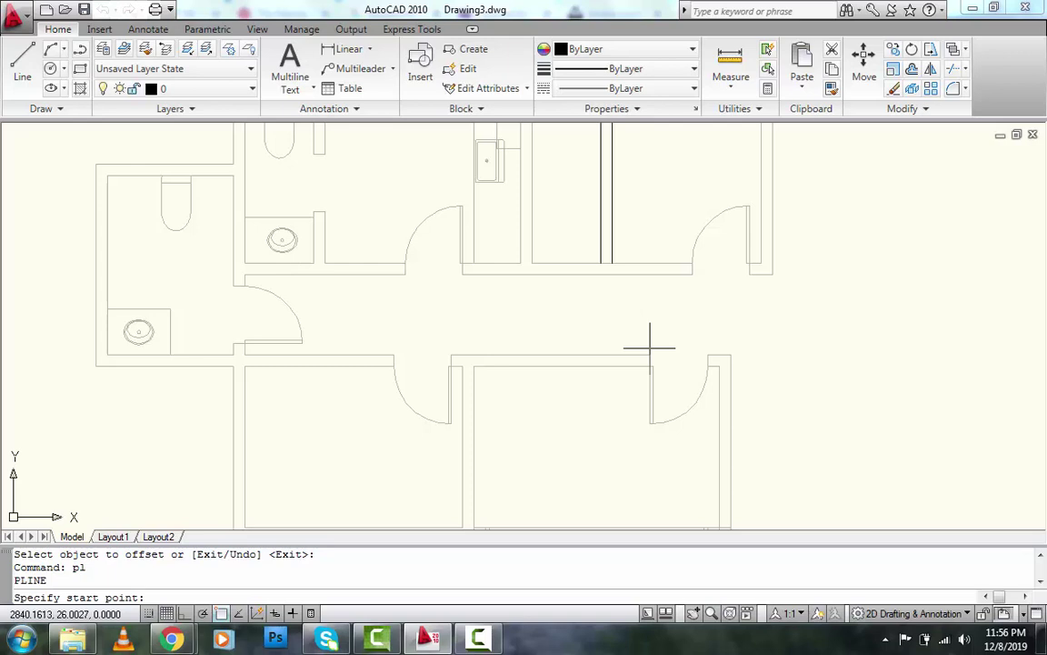
{"action": "left_click", "coordinate": [650, 354]}
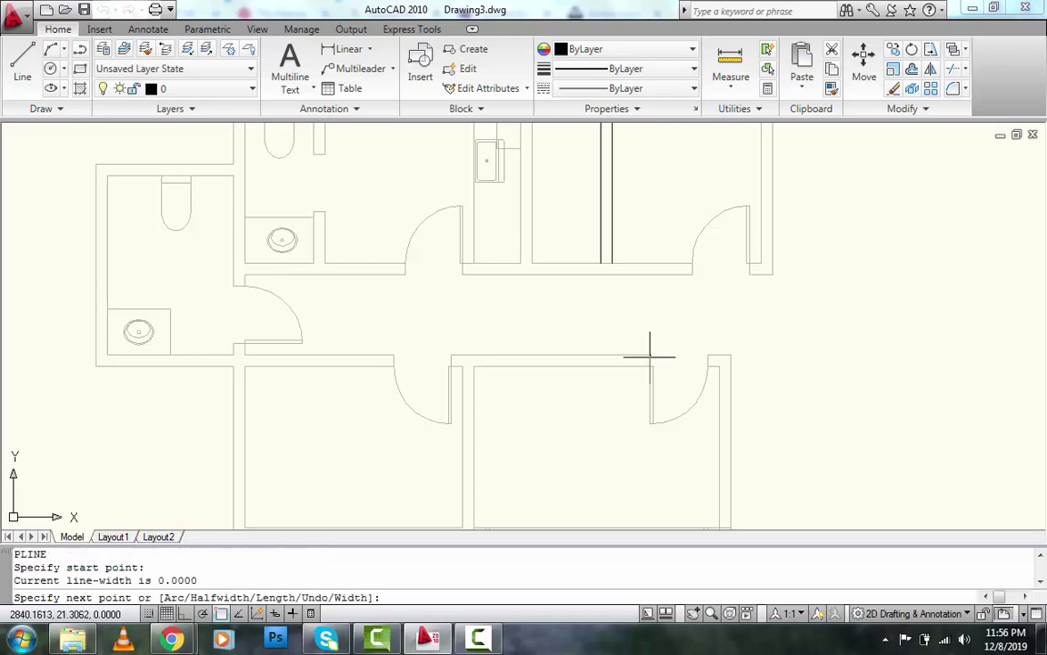
{"action": "left_click", "coordinate": [703, 355]}
{"action": "key", "text": "Escape"}
Step: Copy the door-opening line from its left endpoint downward, placing the copy just short of the wall's inner face
{"action": "scroll", "coordinate": [686, 362], "scroll_direction": "up", "scroll_amount": 3}
{"action": "left_click", "coordinate": [690, 358]}
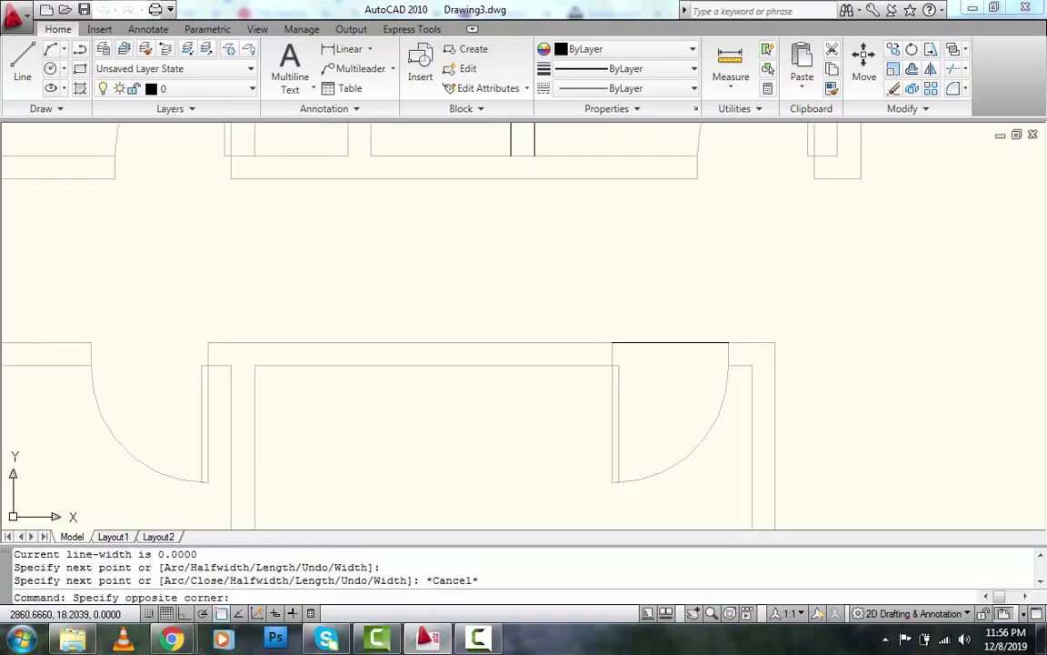
{"action": "left_click", "coordinate": [680, 336]}
{"action": "type", "text": "co"}
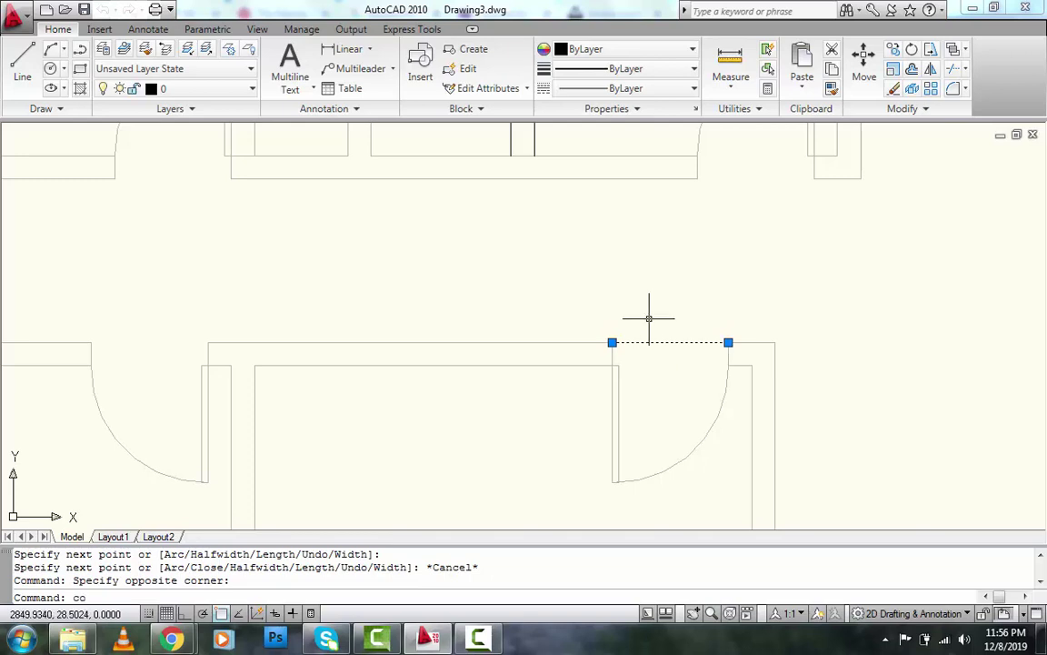
{"action": "key", "text": "Return"}
{"action": "scroll", "coordinate": [542, 389], "scroll_direction": "up", "scroll_amount": 3}
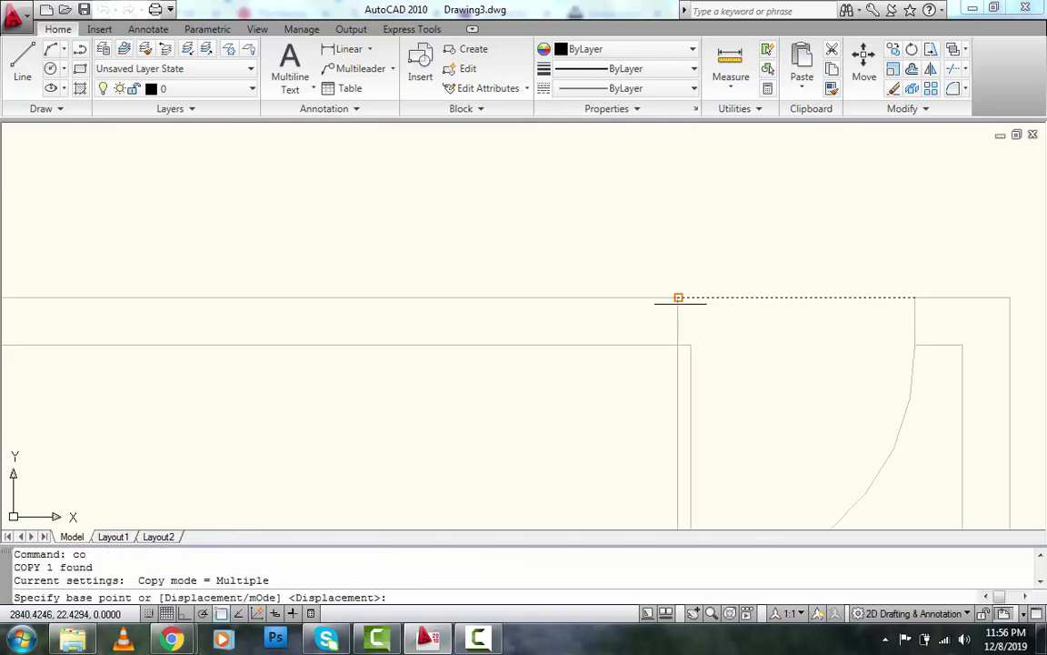
{"action": "left_click", "coordinate": [678, 297]}
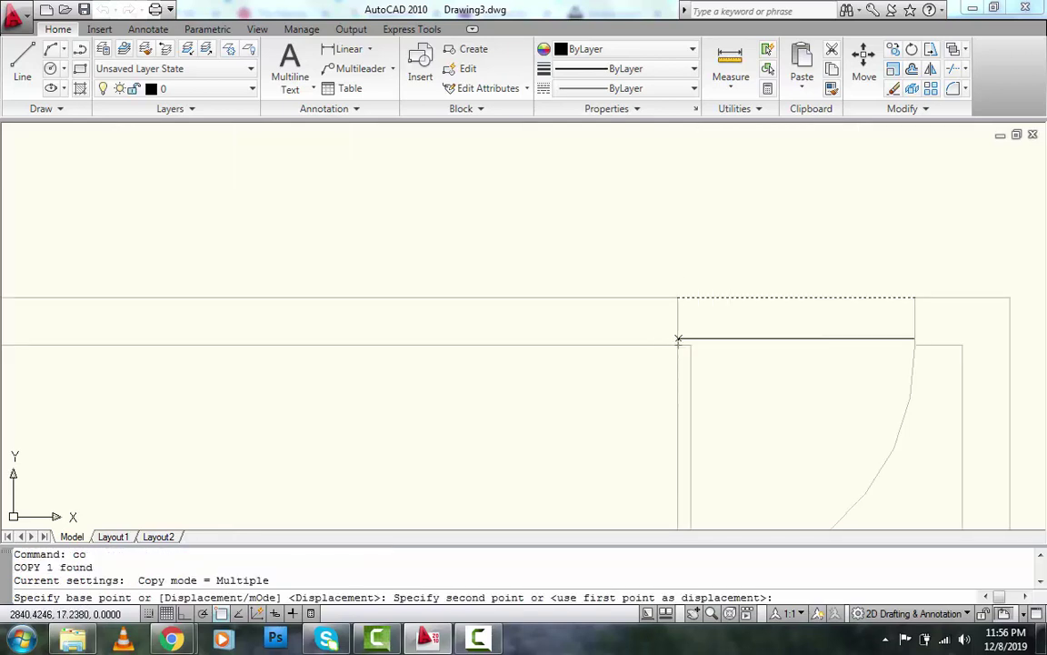
{"action": "left_click", "coordinate": [679, 339]}
{"action": "key", "text": "Escape"}
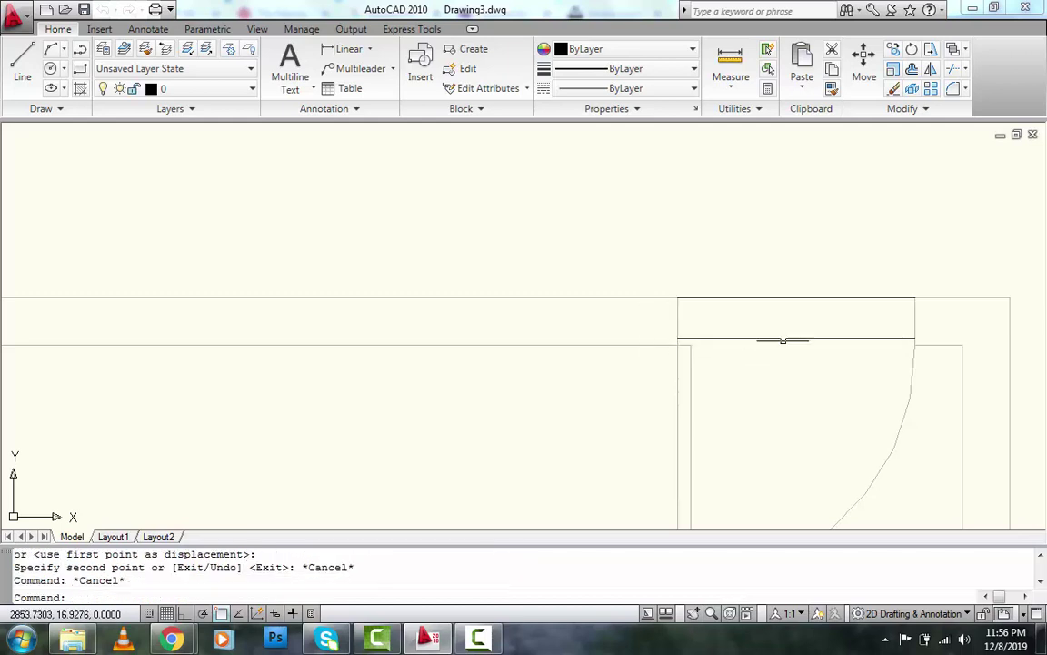
Step: Move the copied line from its left endpoint to the wall's inner corner so it closes the door opening
{"action": "left_click", "coordinate": [786, 334]}
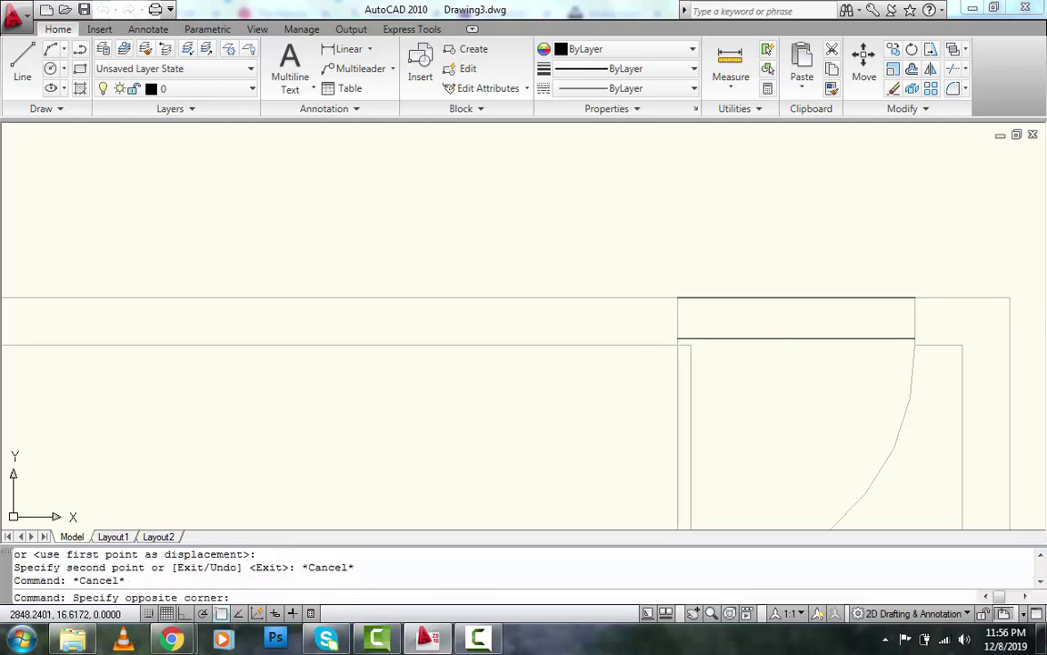
{"action": "left_click", "coordinate": [739, 342]}
{"action": "type", "text": "m"}
{"action": "key", "text": "Return"}
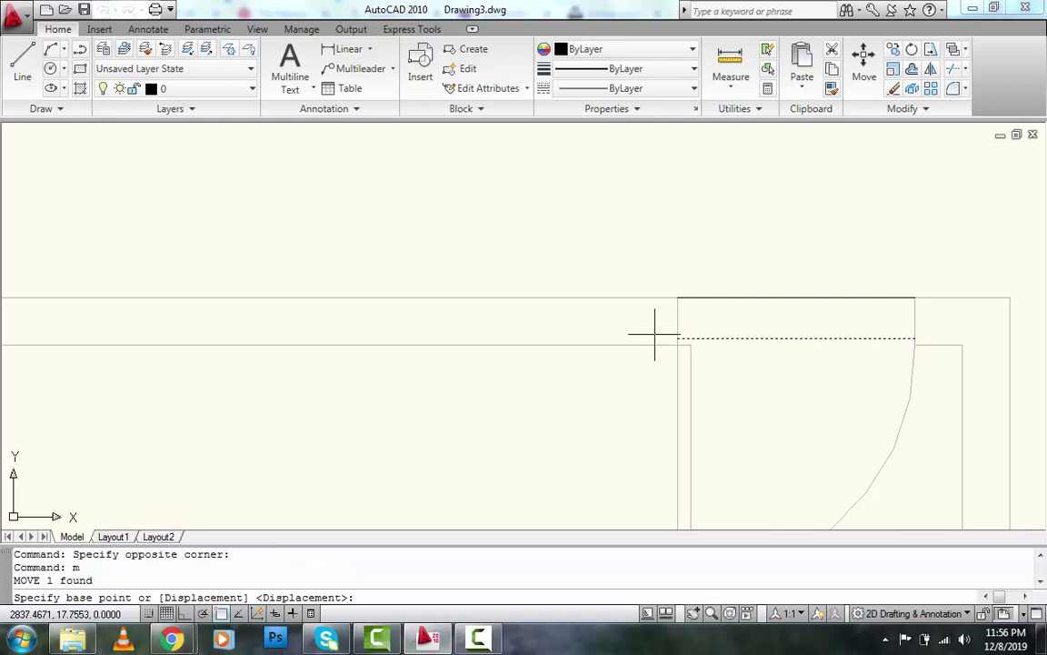
{"action": "left_click", "coordinate": [678, 338]}
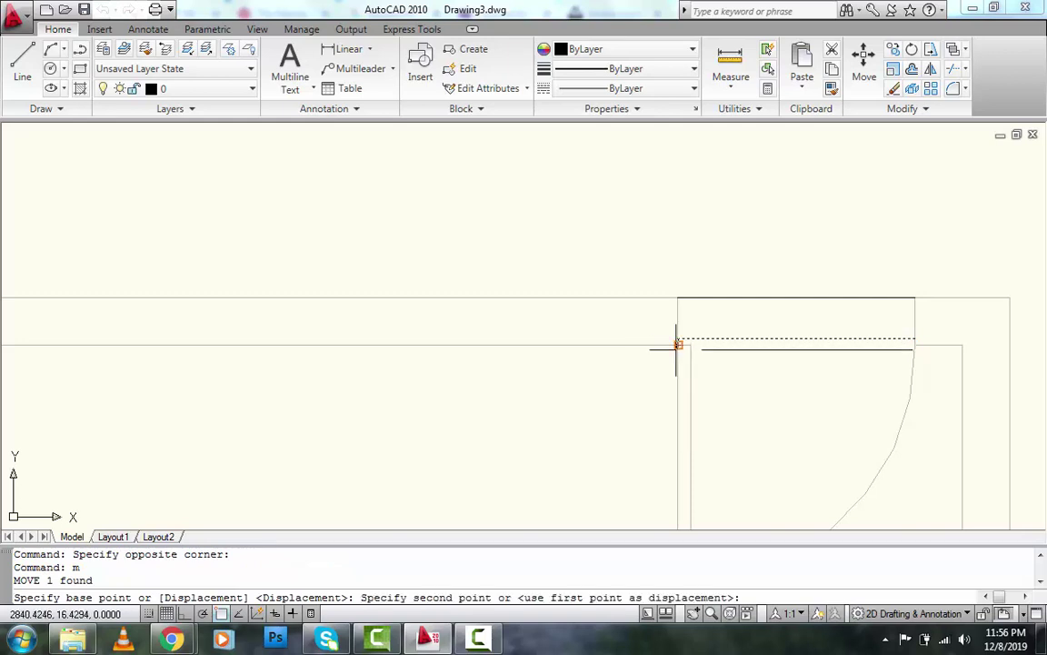
{"action": "left_click", "coordinate": [678, 349]}
{"action": "scroll", "coordinate": [679, 349], "scroll_direction": "down", "scroll_amount": 4}
{"action": "scroll", "coordinate": [668, 351], "scroll_direction": "down", "scroll_amount": 3}
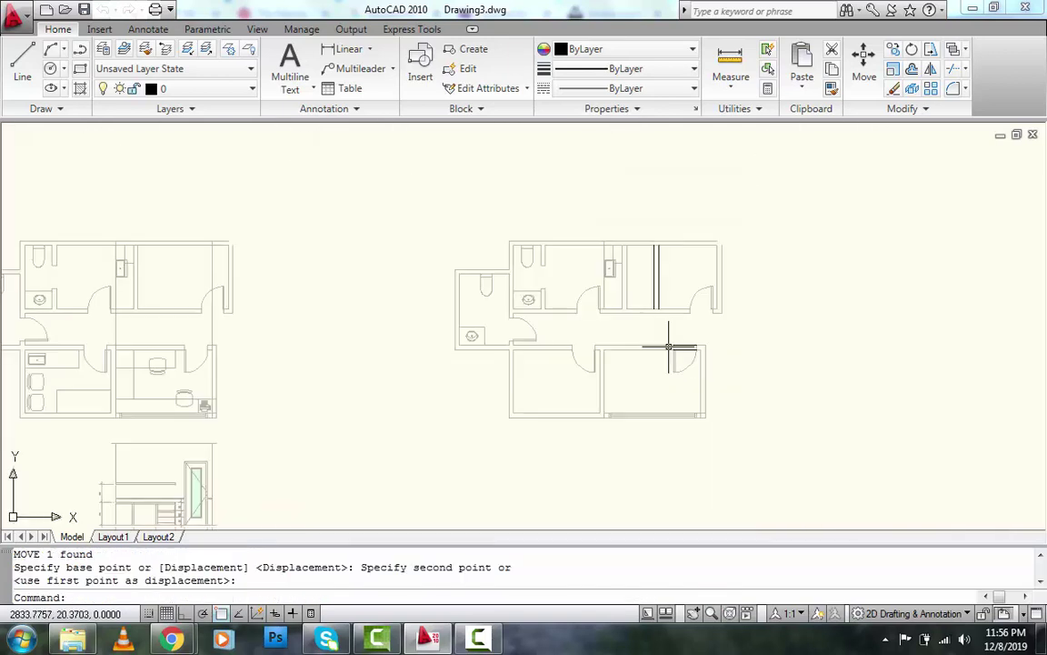
{"action": "scroll", "coordinate": [673, 350], "scroll_direction": "up", "scroll_amount": 2}
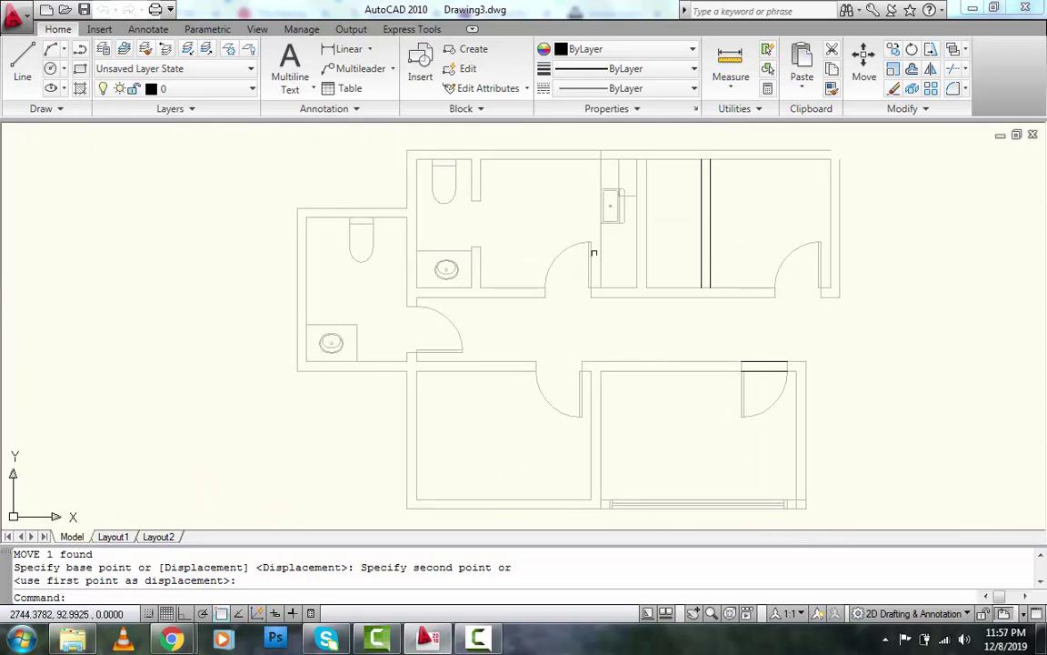
Step: Switch through the open drawings to CAD BLOCK_elevations[1].dwg and locate its sofa and armchair blocks
{"action": "key", "text": "ctrl+Tab"}
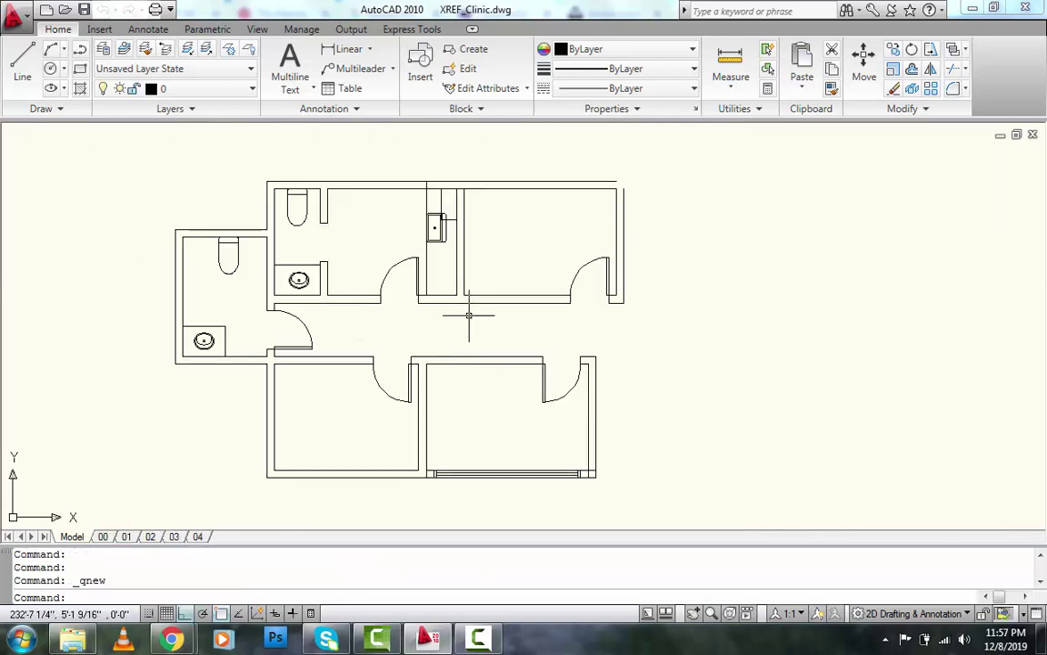
{"action": "key", "text": "ctrl+Tab"}
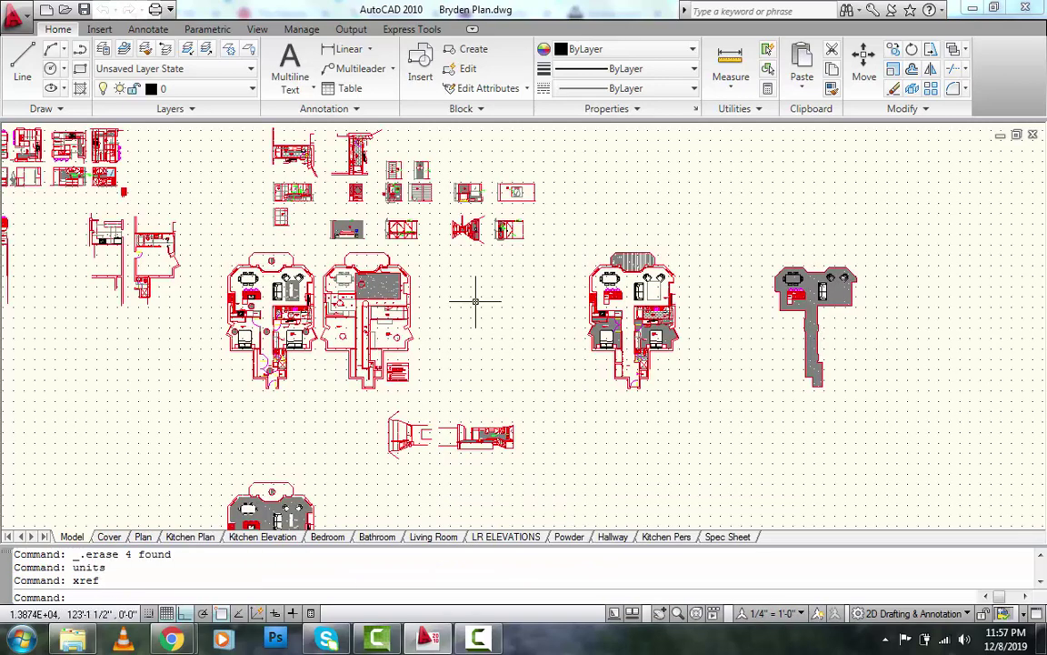
{"action": "key", "text": "ctrl+Tab"}
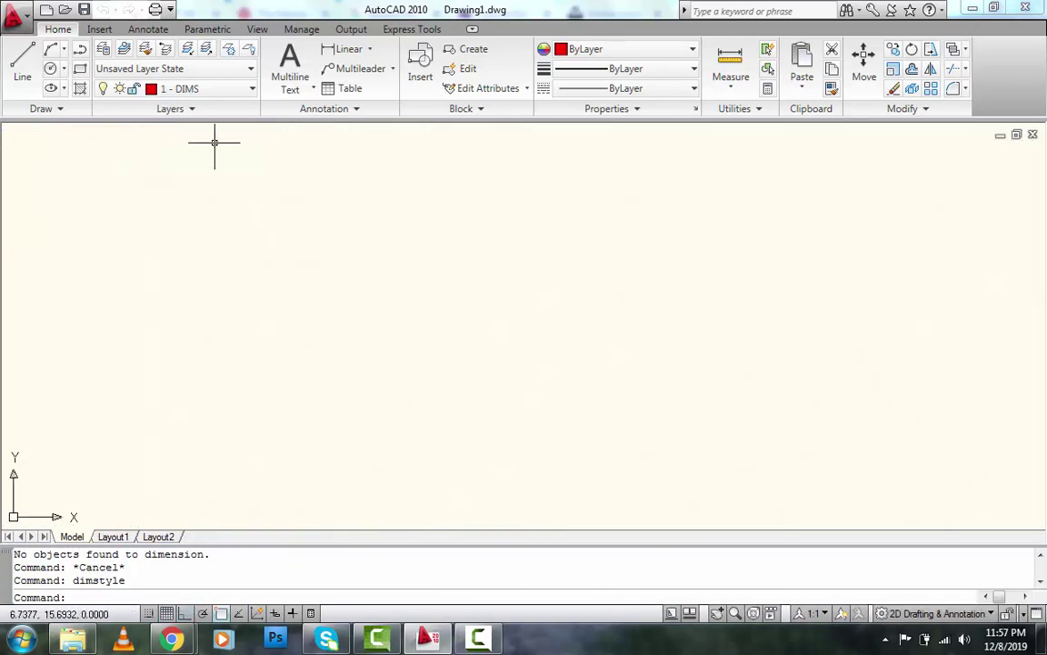
{"action": "key", "text": "ctrl+Tab"}
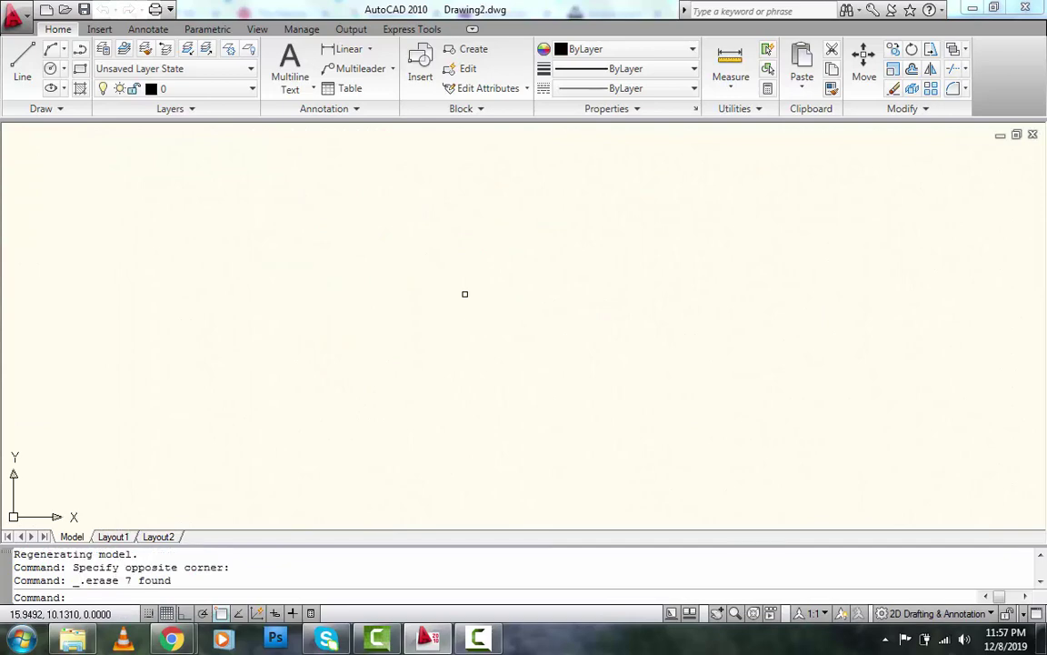
{"action": "key", "text": "ctrl+Tab"}
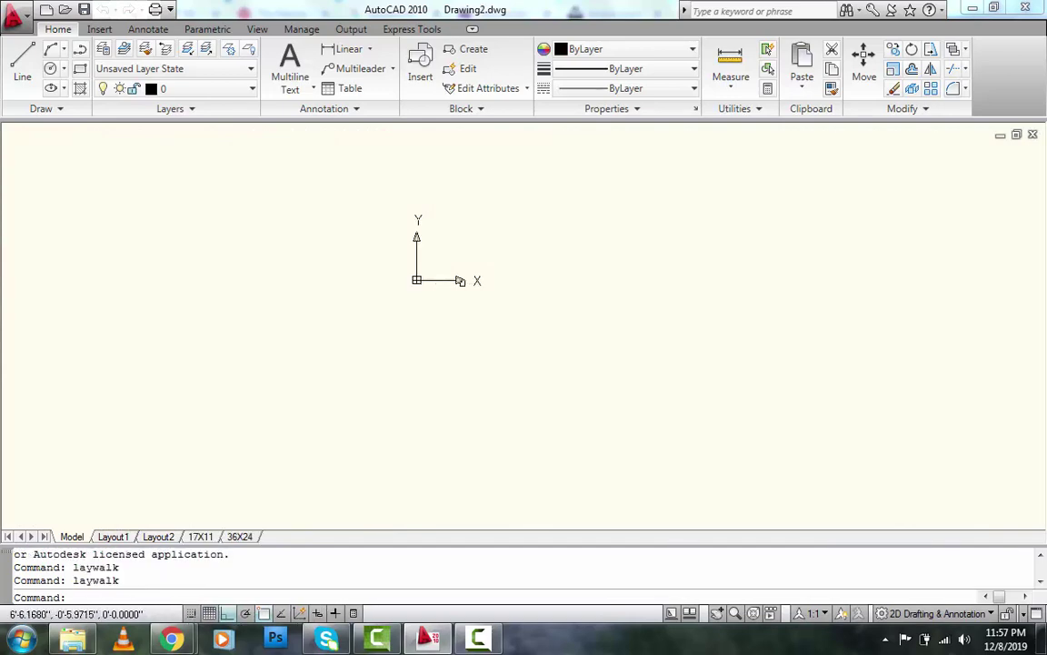
{"action": "scroll", "coordinate": [448, 248], "scroll_direction": "up", "scroll_amount": 5}
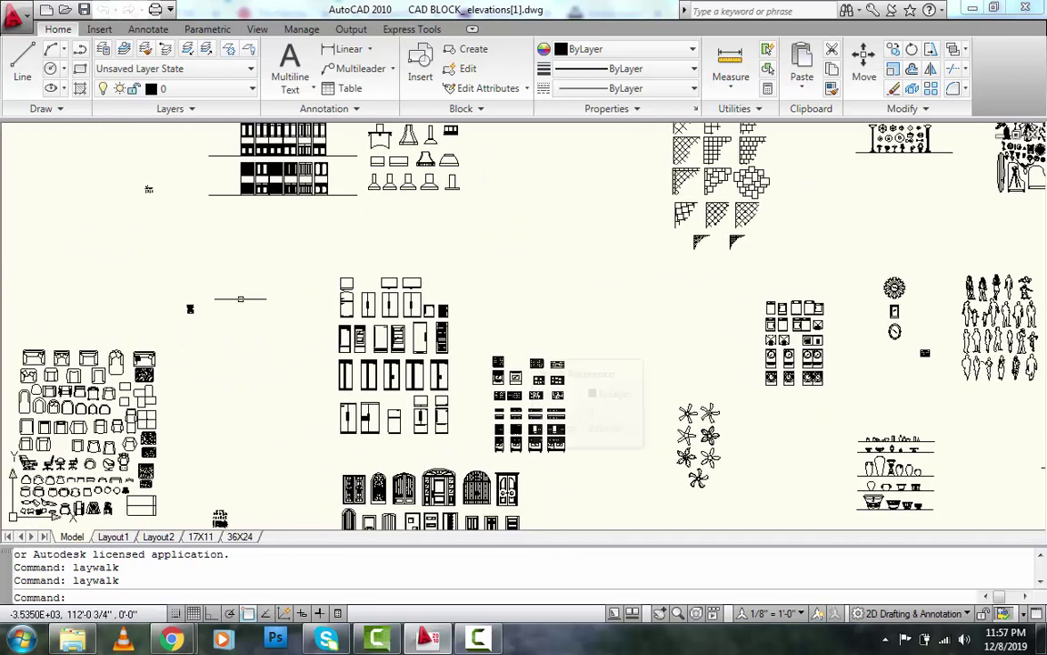
{"action": "scroll", "coordinate": [446, 391], "scroll_direction": "up", "scroll_amount": 4}
{"action": "scroll", "coordinate": [443, 373], "scroll_direction": "up", "scroll_amount": 2}
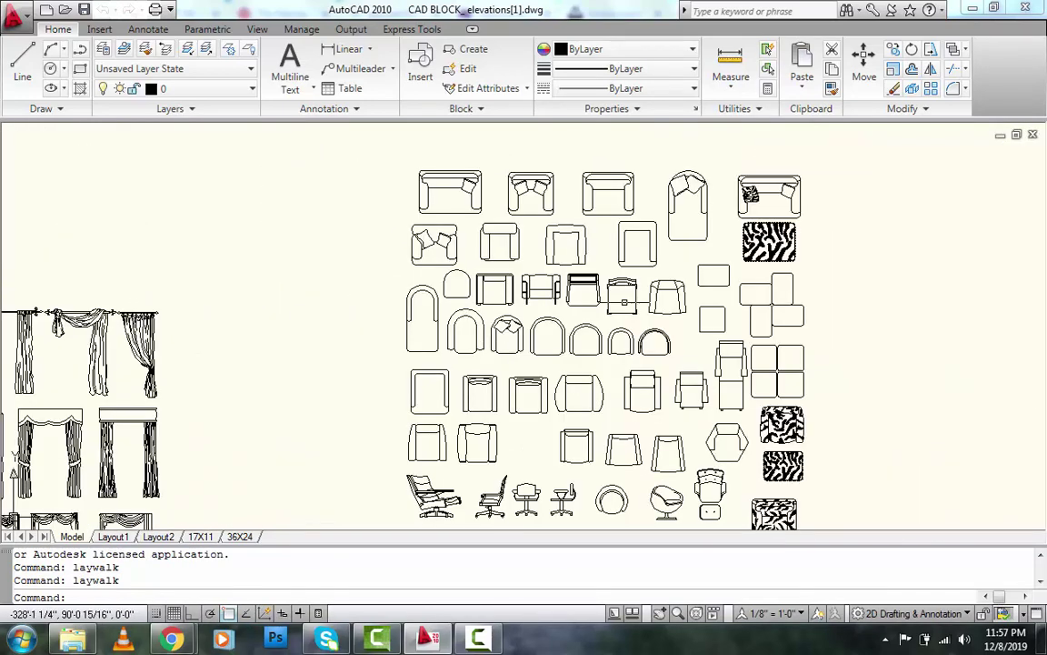
Step: Copy the top four rows of sofa and chair blocks to the clipboard with a base point
{"action": "left_click", "coordinate": [812, 340]}
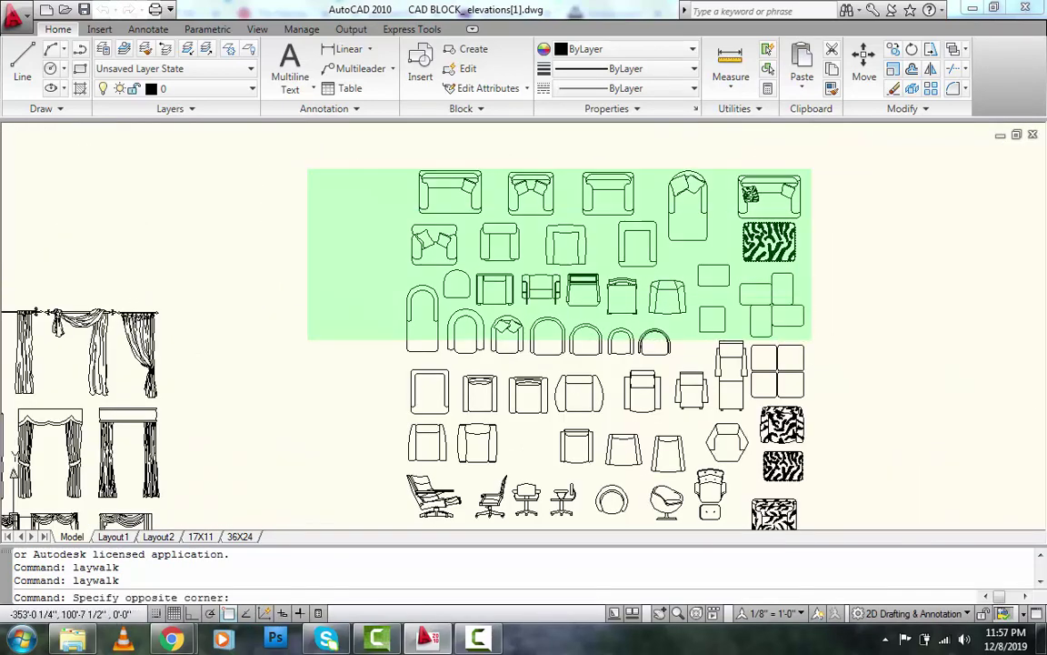
{"action": "left_click", "coordinate": [311, 166]}
{"action": "right_click", "coordinate": [311, 165]}
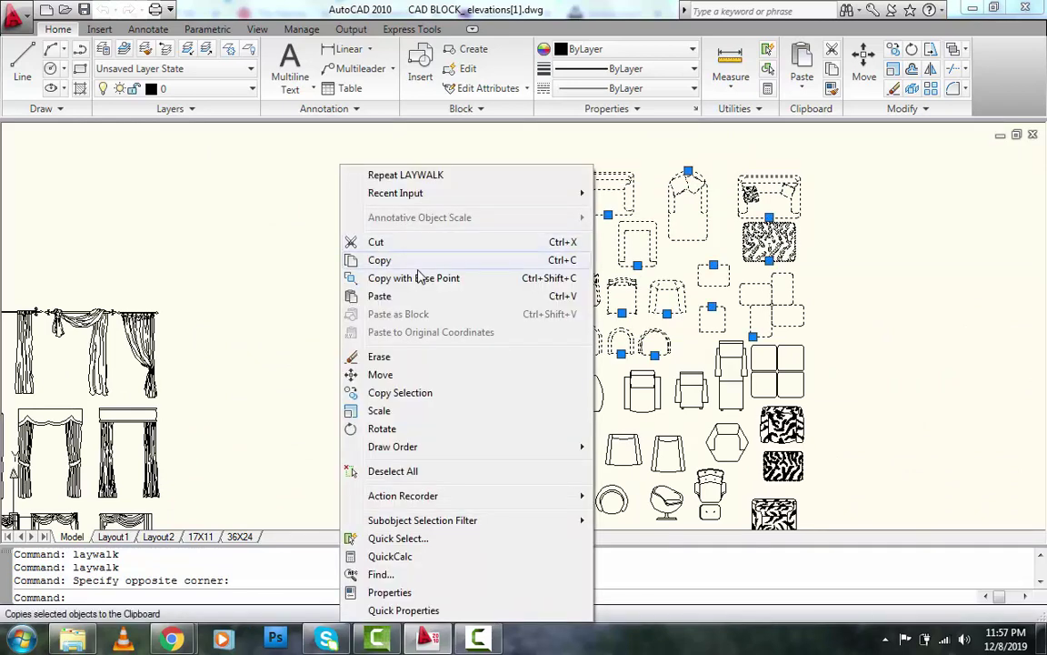
{"action": "left_click", "coordinate": [391, 279]}
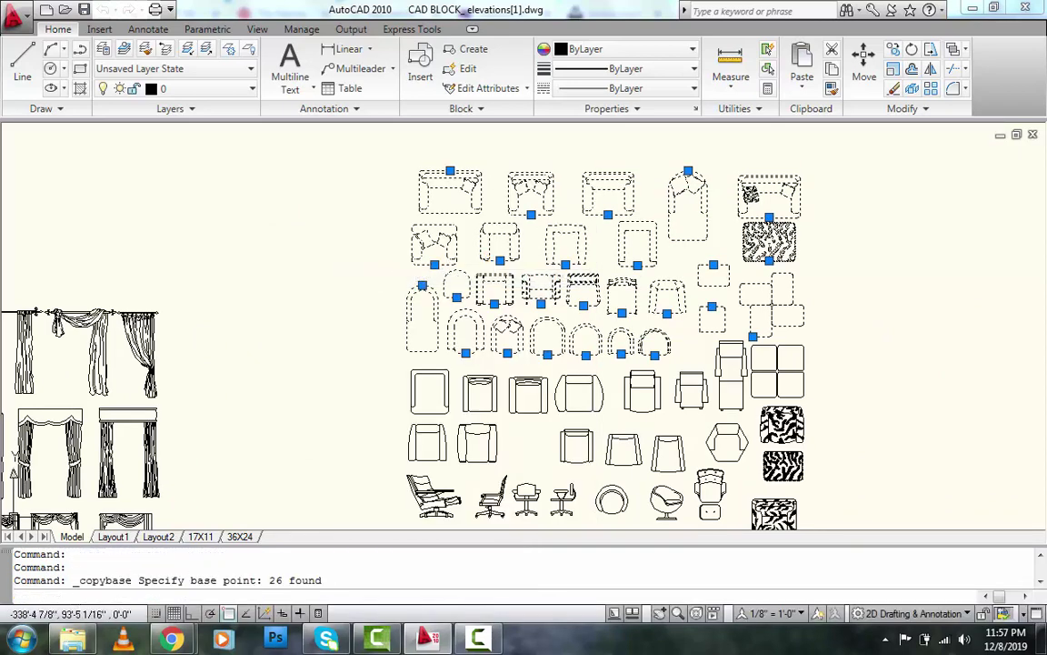
Step: Return to Drawing3 and paste the copied furniture blocks in the empty space to the right of the clinic plan
{"action": "key", "text": "ctrl+Tab"}
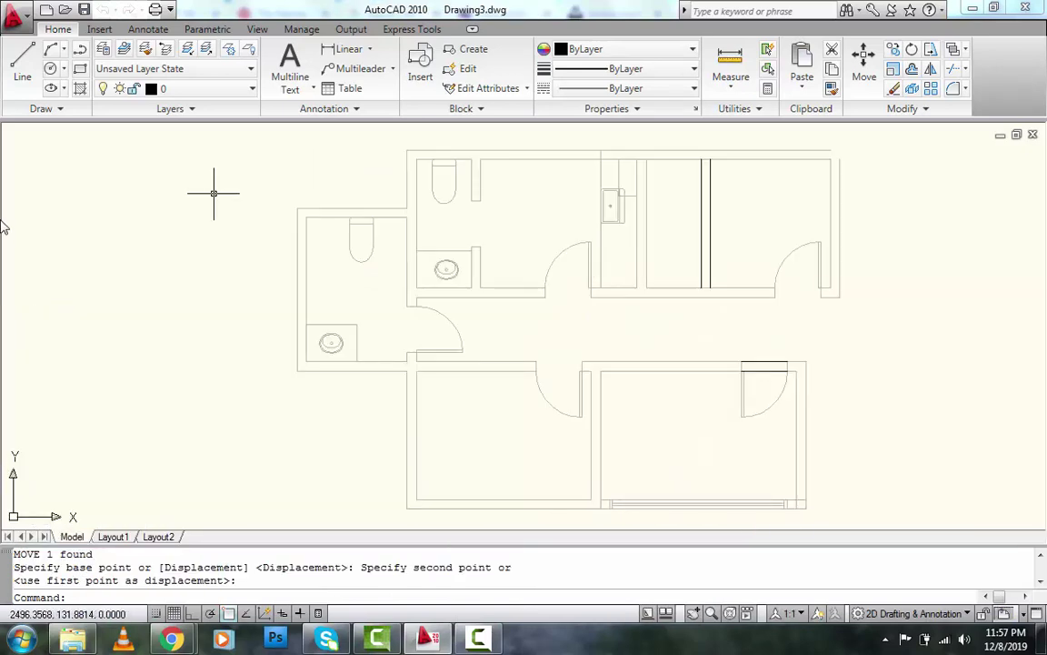
{"action": "right_click", "coordinate": [128, 228]}
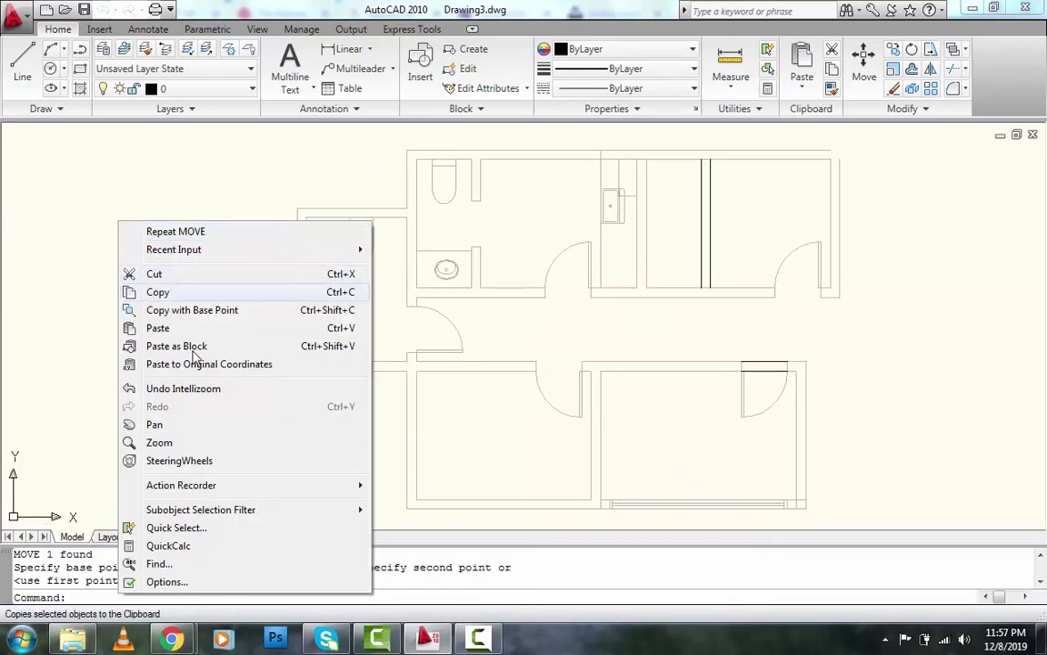
{"action": "left_click", "coordinate": [214, 328]}
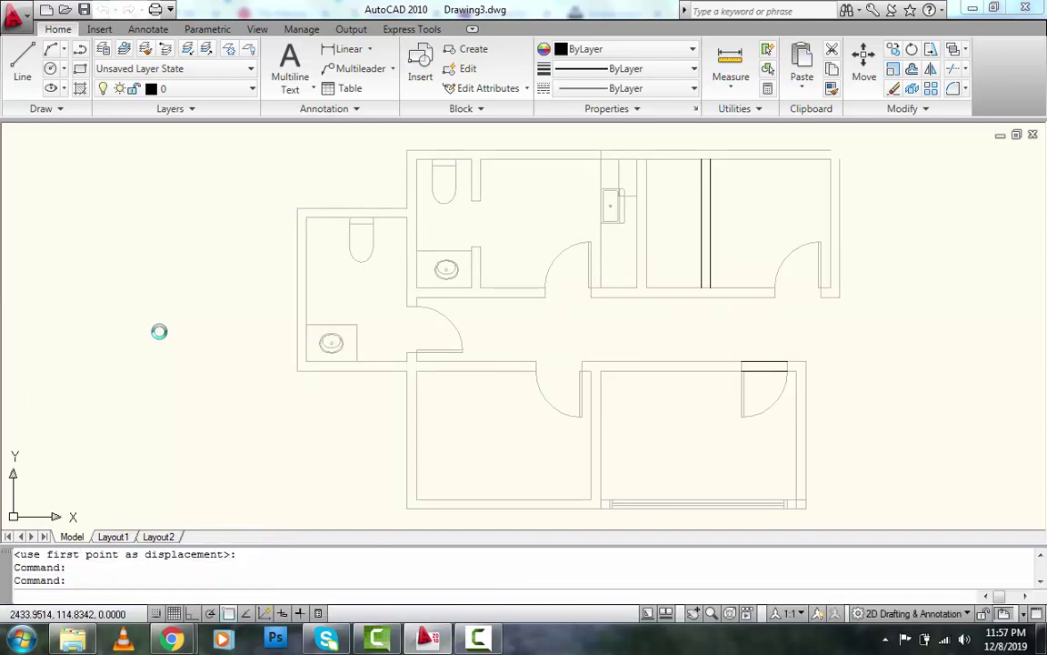
{"action": "scroll", "coordinate": [157, 318], "scroll_direction": "down", "scroll_amount": 3}
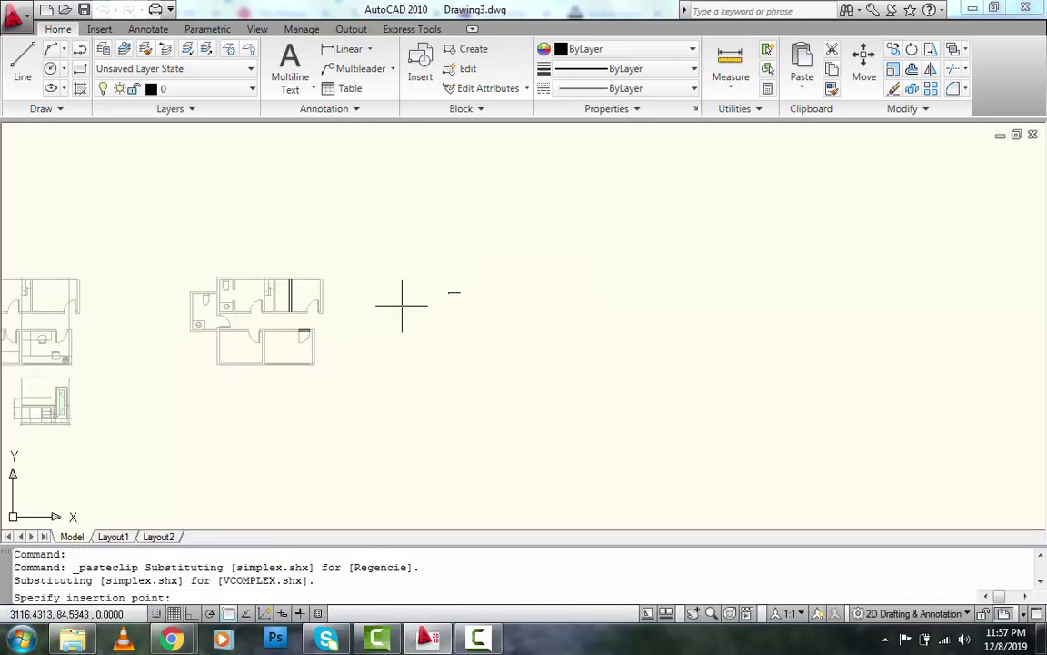
{"action": "left_click", "coordinate": [418, 273]}
{"action": "scroll", "coordinate": [355, 323], "scroll_direction": "up", "scroll_amount": 4}
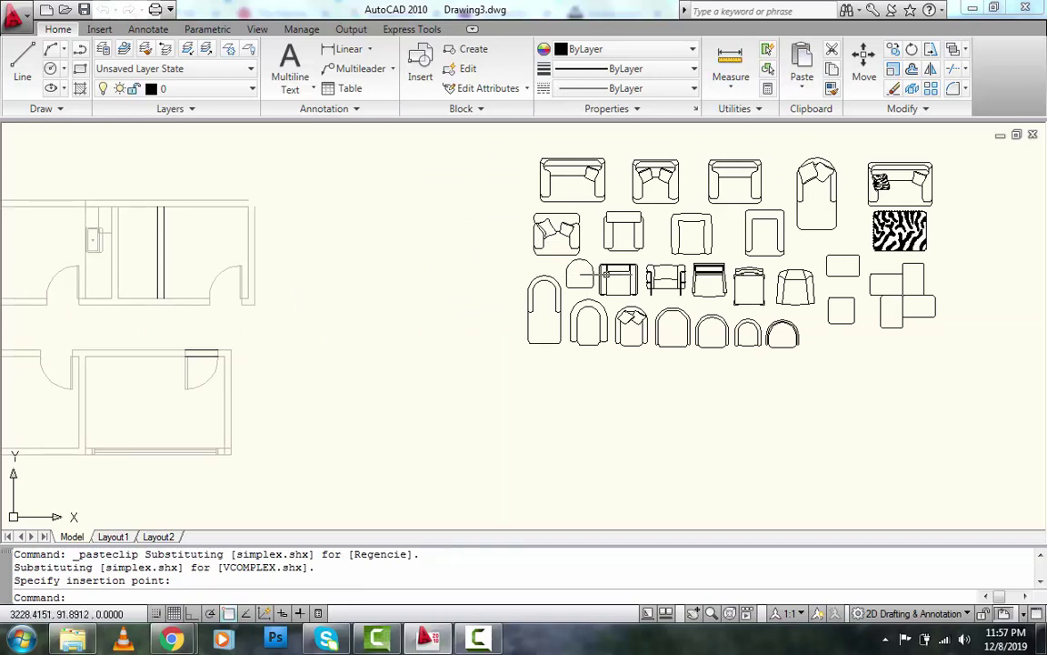
Step: Move the square armchair block from the third furniture row into the plan's lower-right room, near its upper-left corner
{"action": "left_click", "coordinate": [607, 272]}
{"action": "left_click", "coordinate": [624, 295]}
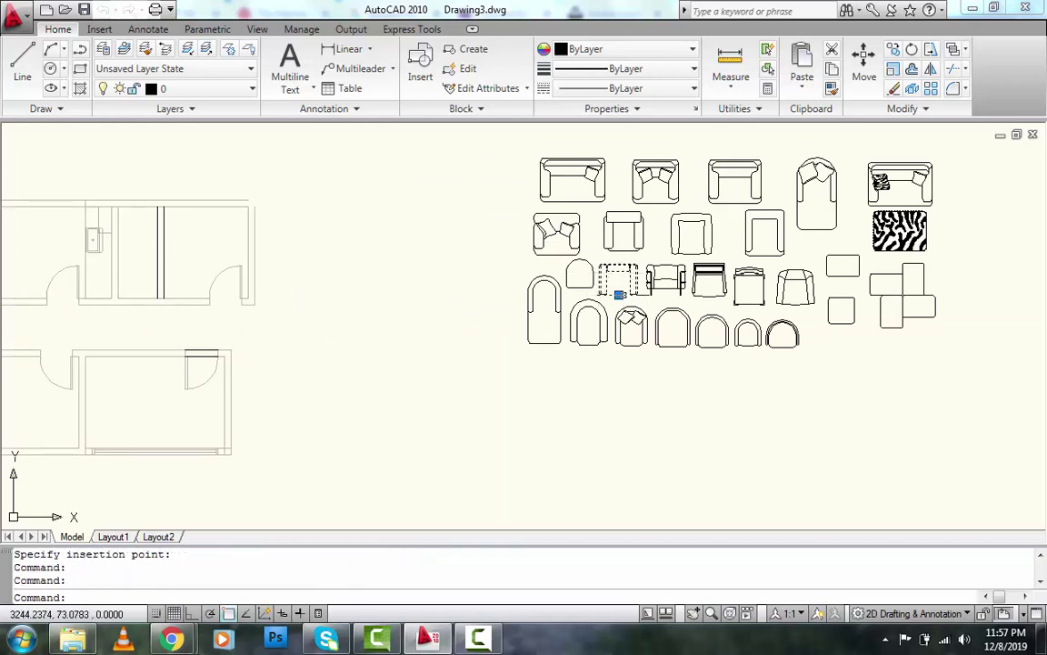
{"action": "left_click", "coordinate": [624, 296]}
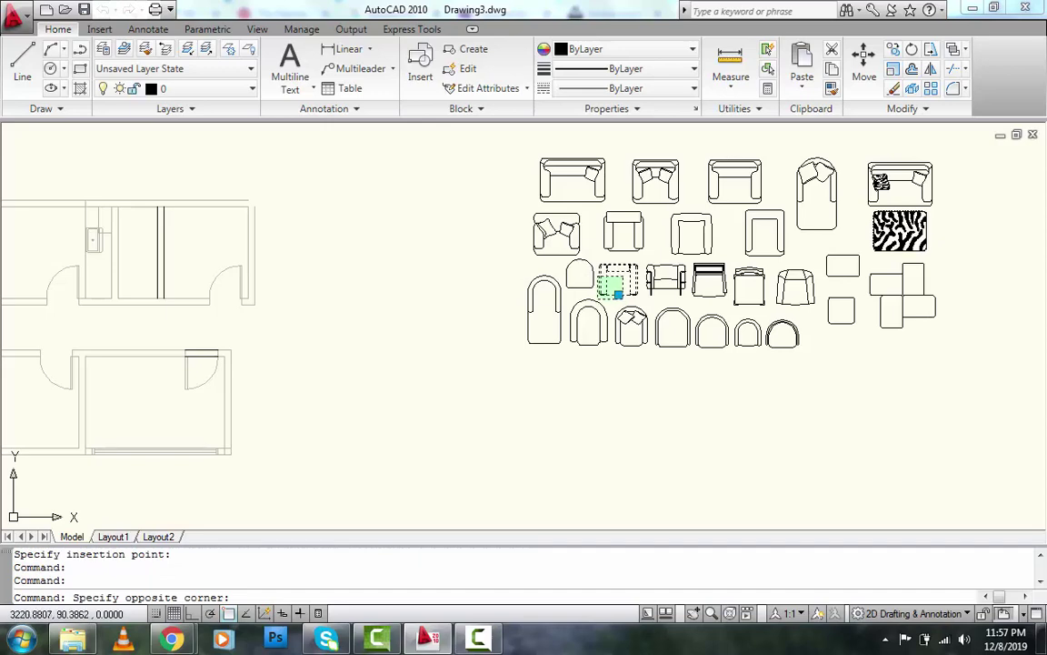
{"action": "left_click", "coordinate": [599, 271]}
{"action": "left_click", "coordinate": [618, 294]}
{"action": "scroll", "coordinate": [530, 282], "scroll_direction": "down", "scroll_amount": 2}
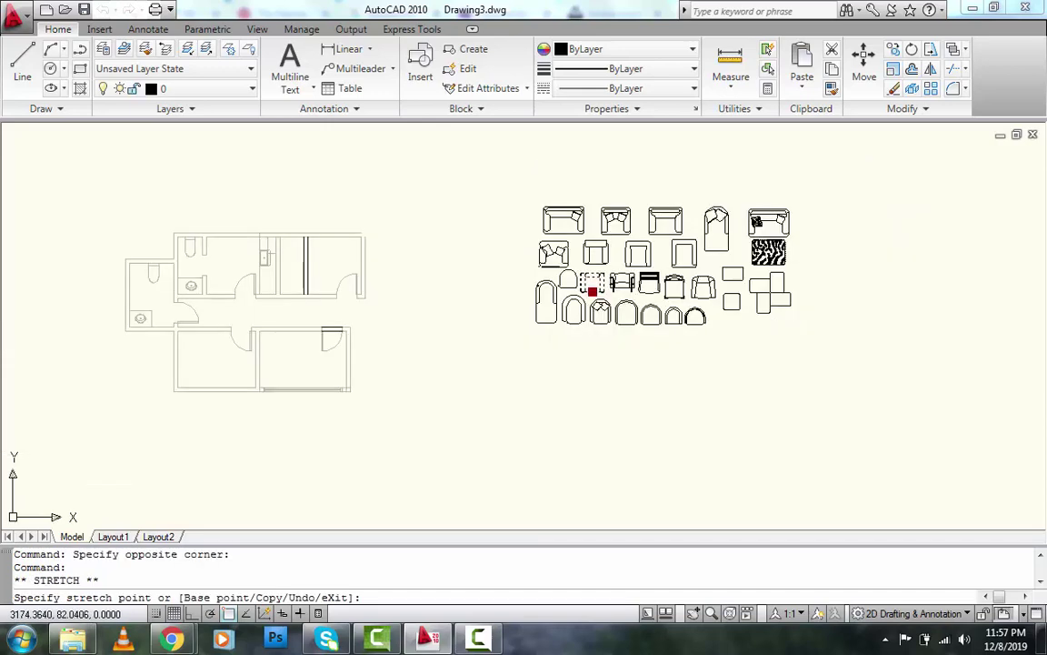
{"action": "scroll", "coordinate": [318, 348], "scroll_direction": "up", "scroll_amount": 4}
{"action": "scroll", "coordinate": [273, 364], "scroll_direction": "up", "scroll_amount": 3}
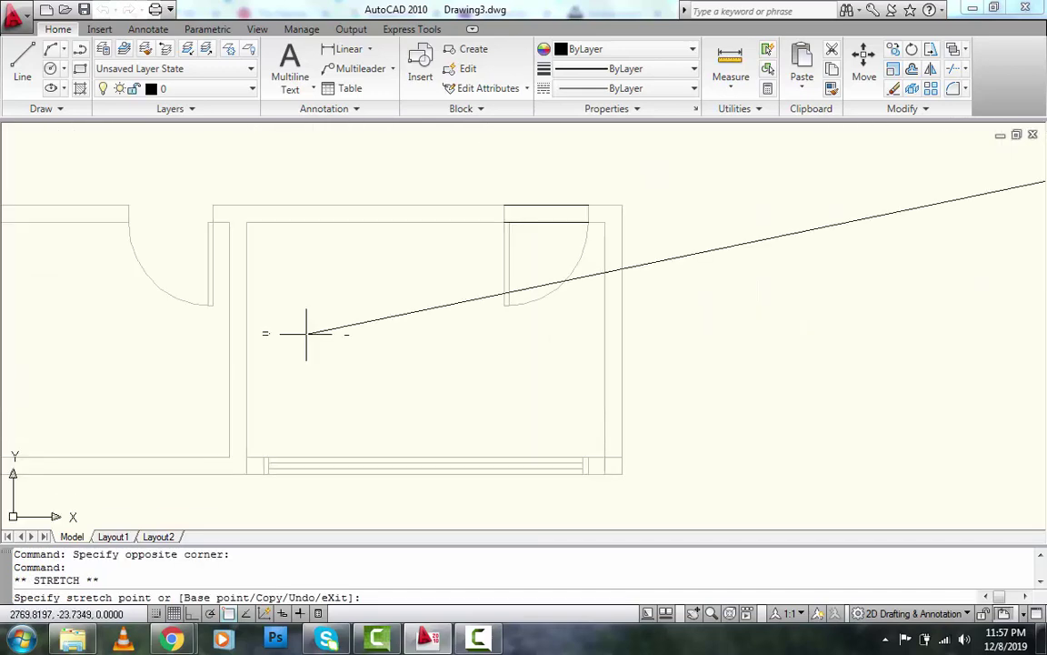
{"action": "left_click", "coordinate": [315, 320]}
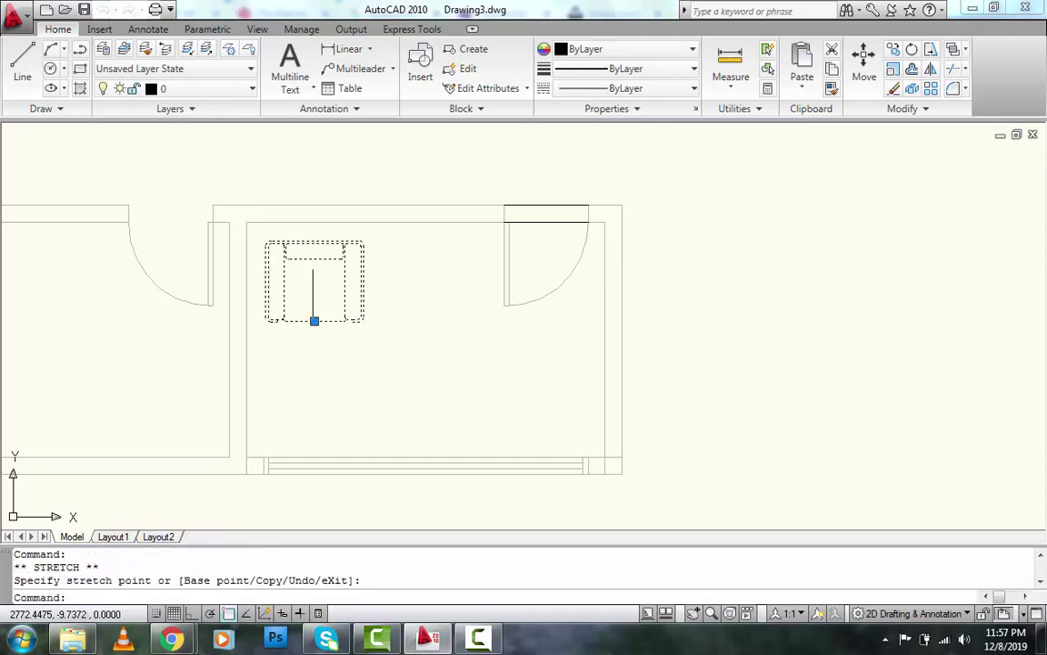
{"action": "key", "text": "Escape"}
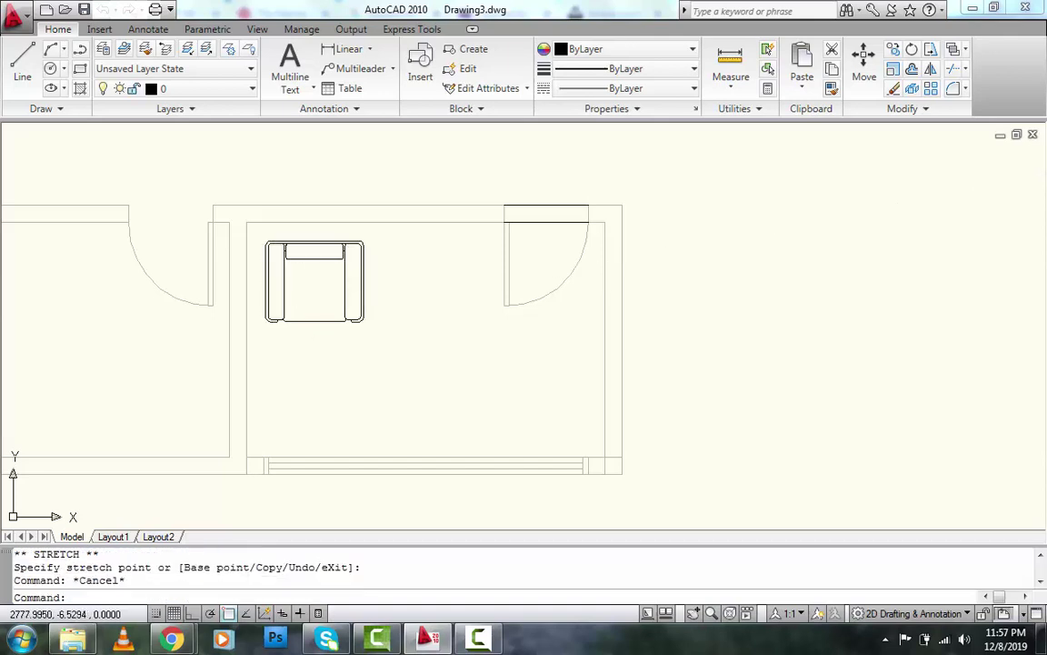
Step: Rotate the armchair in the lower-right room by 45 degrees about a point at its centre
{"action": "left_click", "coordinate": [326, 282]}
{"action": "left_click", "coordinate": [285, 243]}
{"action": "type", "text": "ro"}
{"action": "key", "text": "Return"}
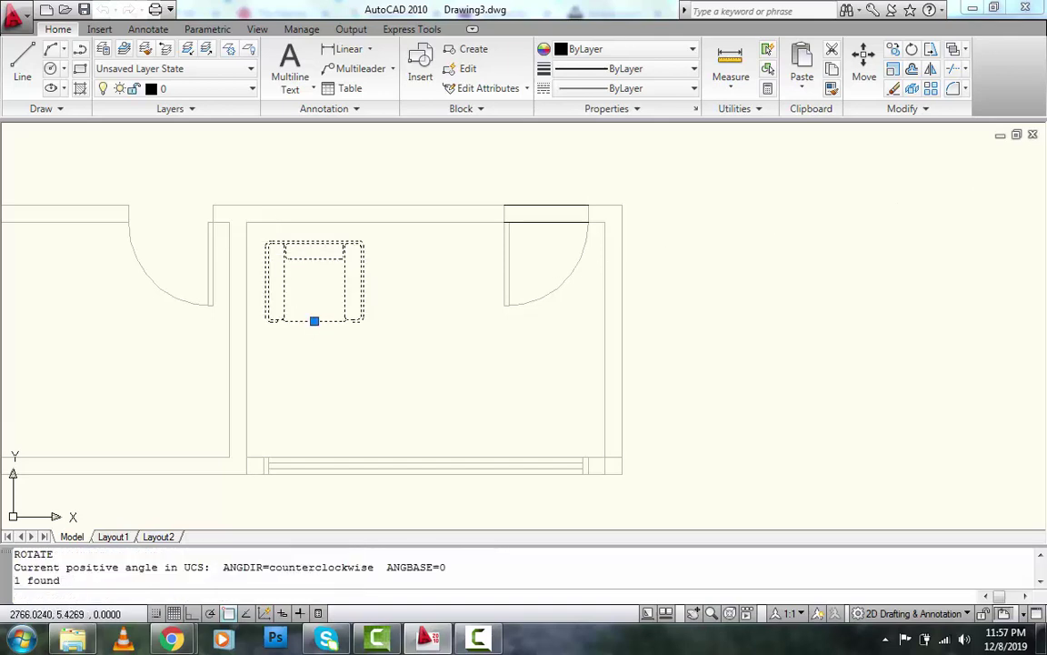
{"action": "left_click", "coordinate": [311, 282]}
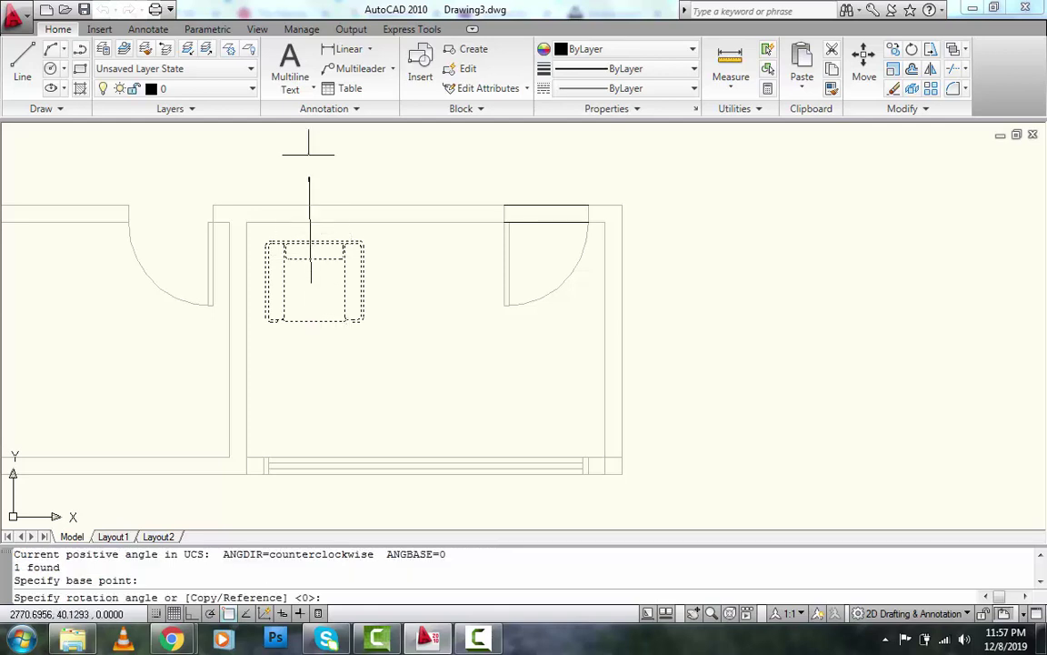
{"action": "type", "text": "45"}
{"action": "key", "text": "Return"}
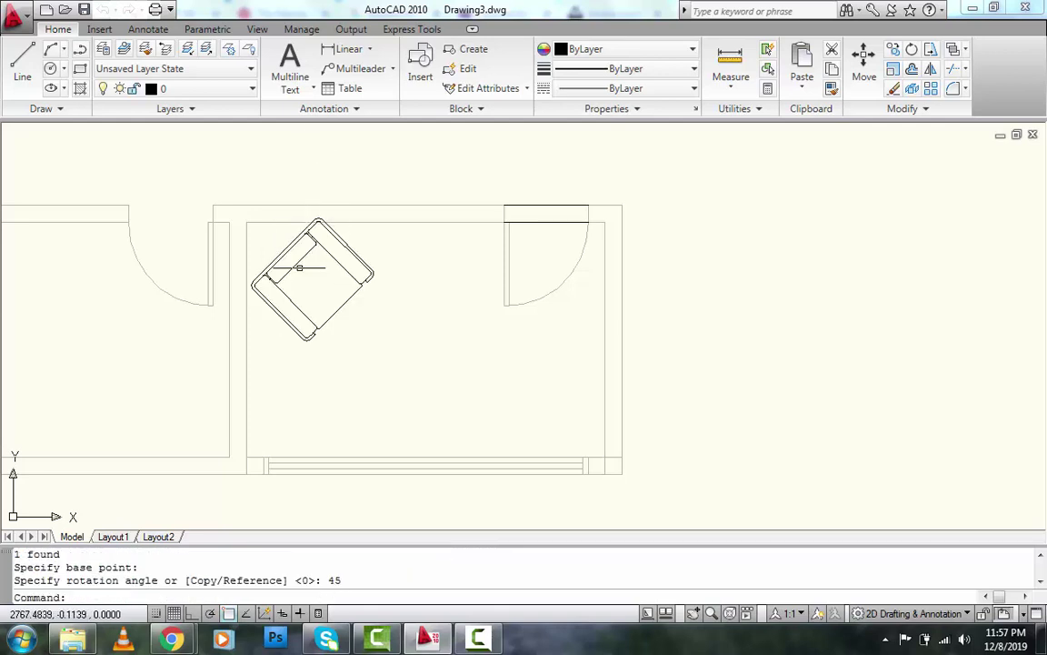
Step: Shift the rotated armchair slightly down so it sits clear of the room's upper wall
{"action": "left_click", "coordinate": [315, 320]}
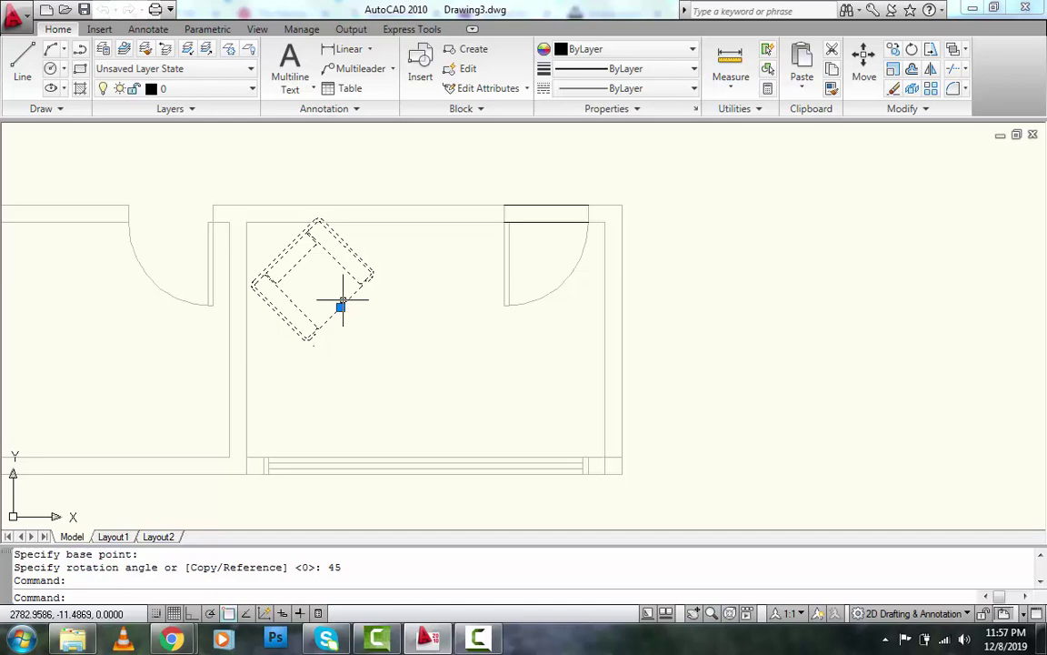
{"action": "left_click", "coordinate": [340, 307]}
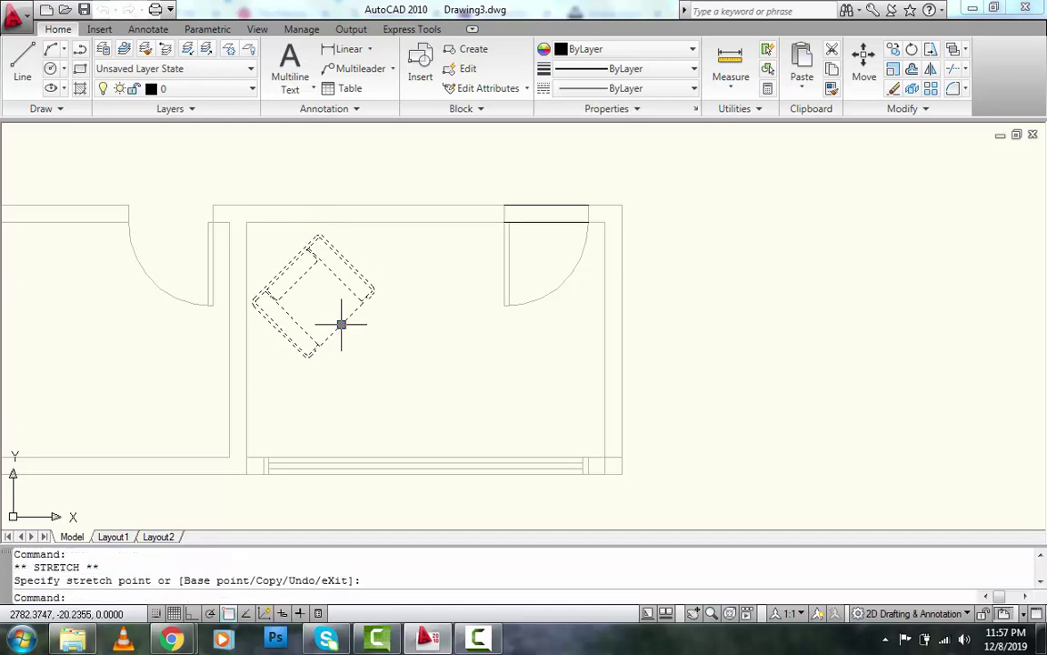
{"action": "scroll", "coordinate": [340, 320], "scroll_direction": "down", "scroll_amount": 5}
{"action": "scroll", "coordinate": [341, 320], "scroll_direction": "up", "scroll_amount": 6}
{"action": "key", "text": "Escape"}
{"action": "key", "text": "Escape"}
{"action": "key", "text": "Escape"}
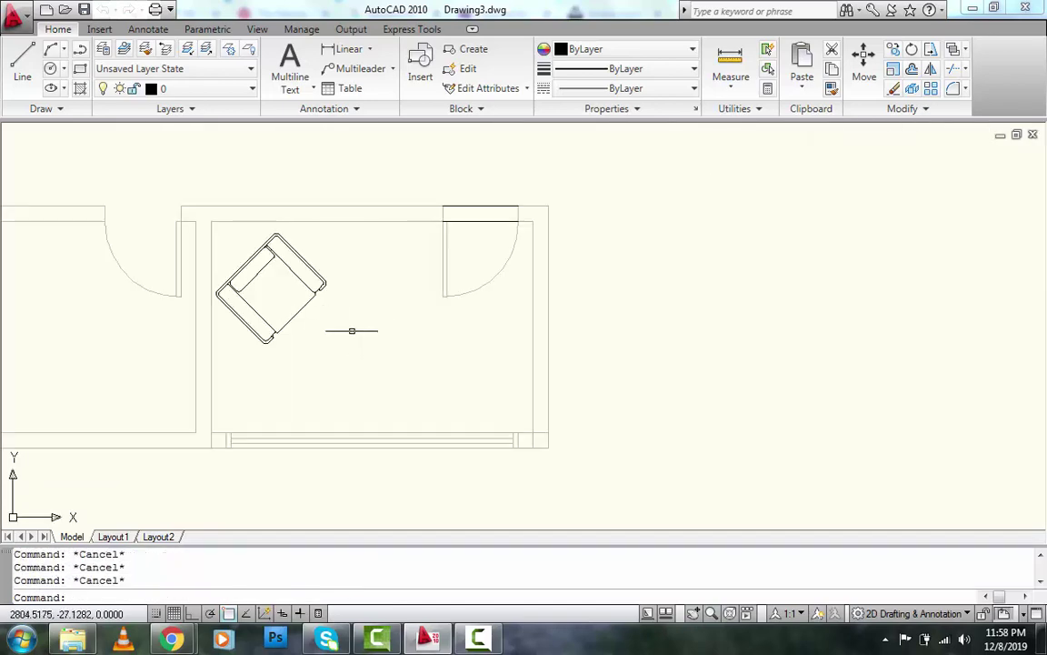
{"action": "scroll", "coordinate": [352, 330], "scroll_direction": "down", "scroll_amount": 4}
{"action": "scroll", "coordinate": [800, 254], "scroll_direction": "up", "scroll_amount": 5}
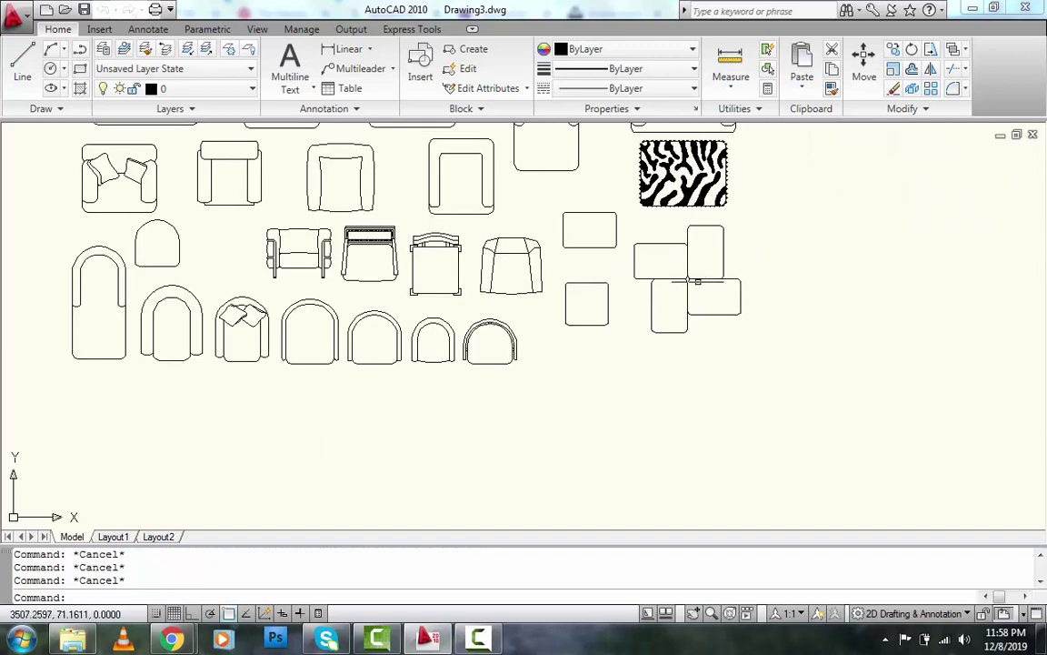
{"action": "left_click", "coordinate": [684, 283]}
{"action": "left_click", "coordinate": [668, 275]}
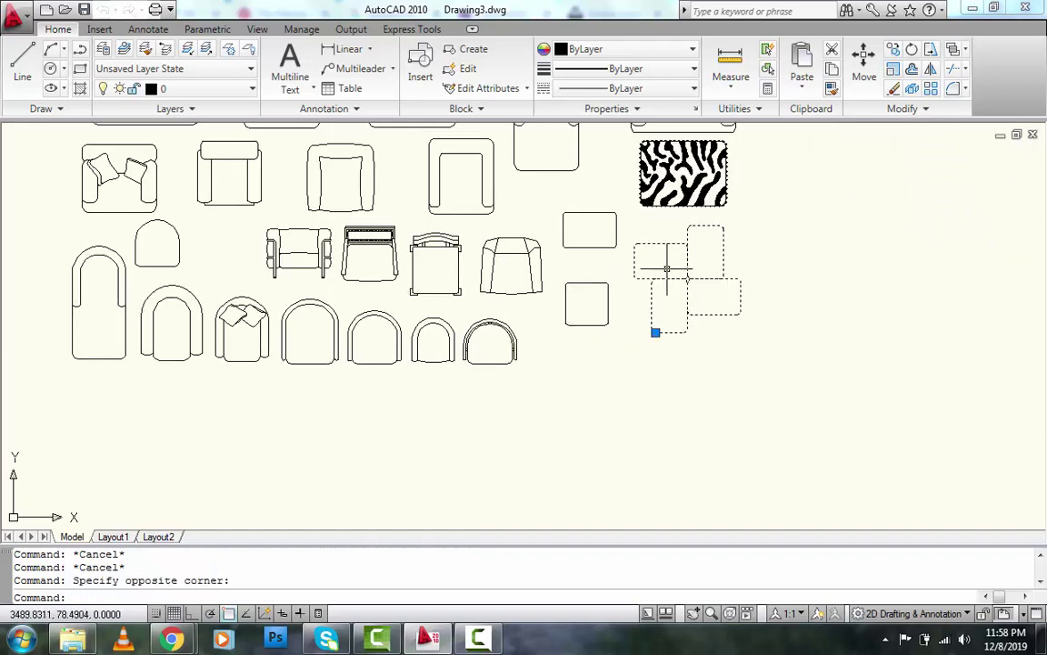
{"action": "key", "text": "Return"}
{"action": "left_click", "coordinate": [717, 264]}
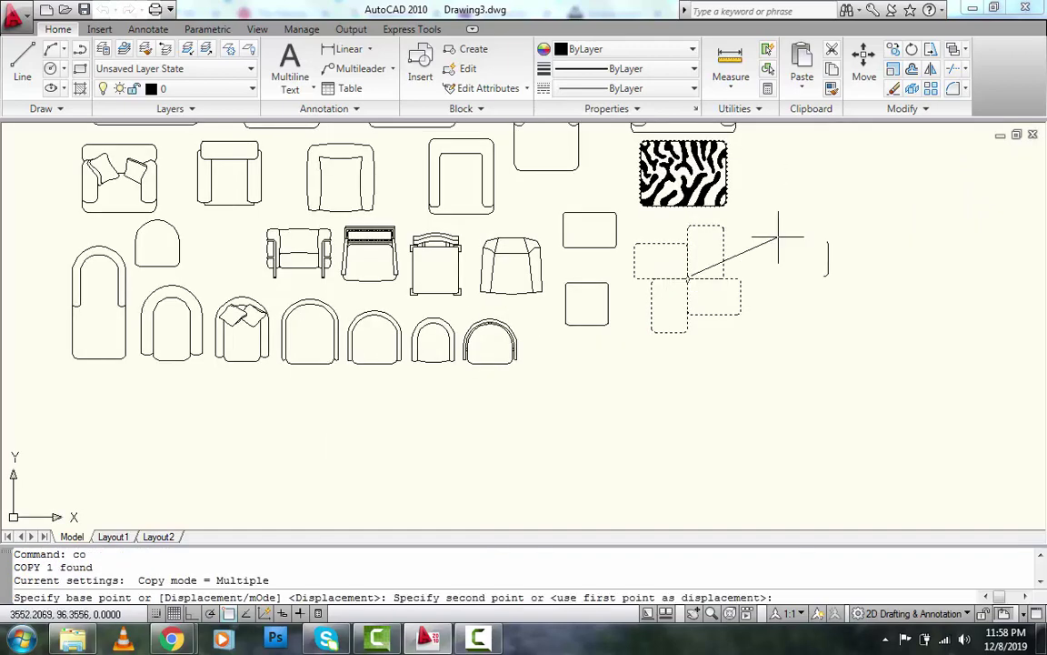
{"action": "scroll", "coordinate": [583, 320], "scroll_direction": "down", "scroll_amount": 5}
{"action": "scroll", "coordinate": [586, 310], "scroll_direction": "up", "scroll_amount": 8}
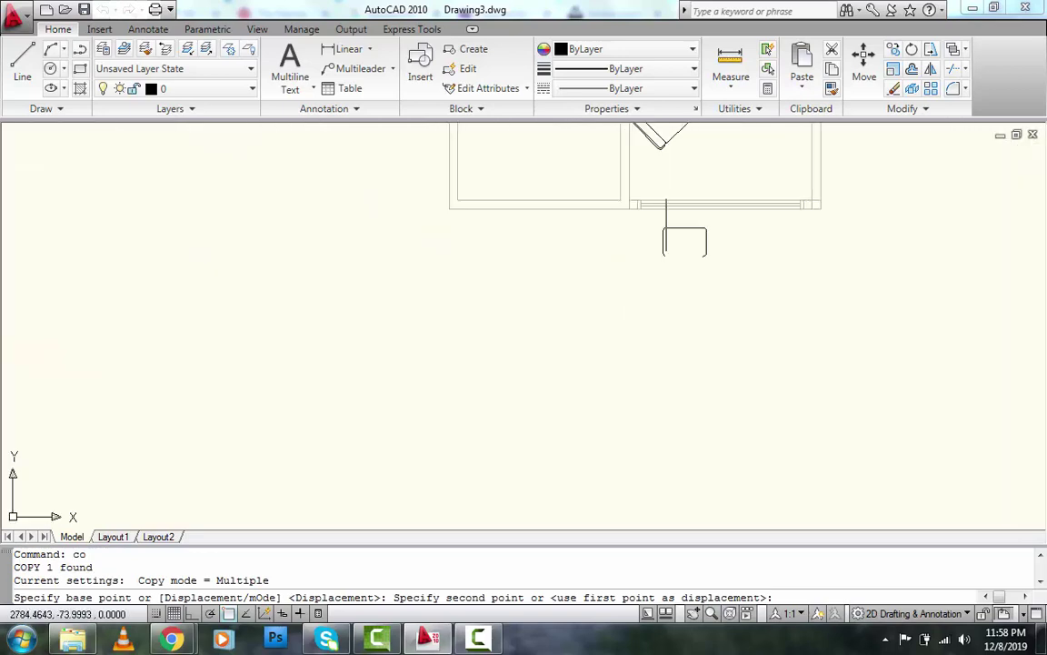
{"action": "scroll", "coordinate": [668, 322], "scroll_direction": "down", "scroll_amount": 2}
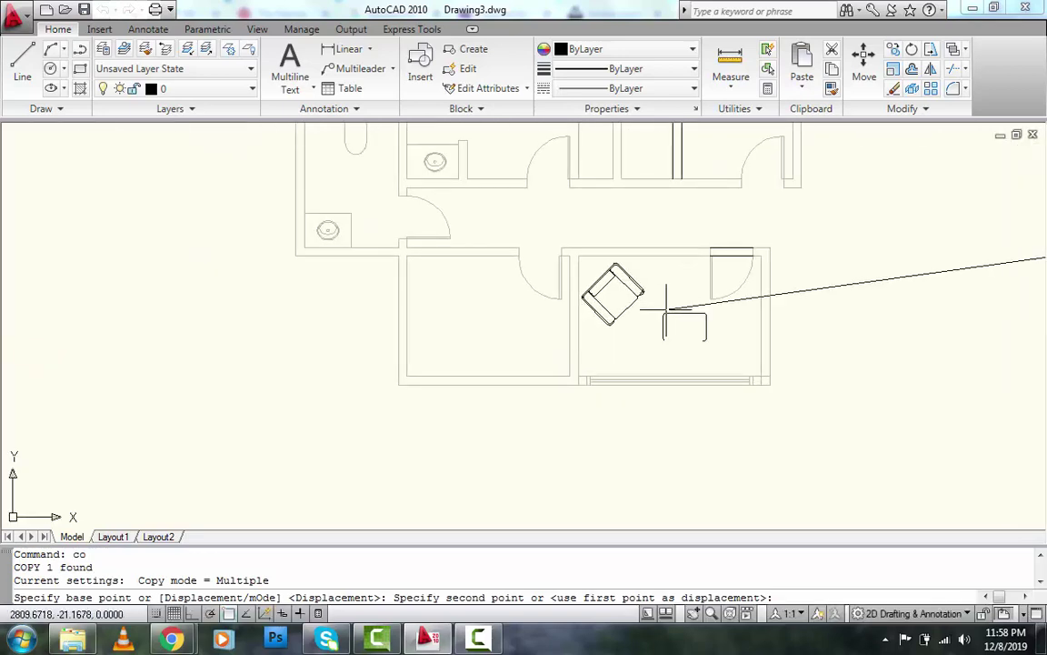
{"action": "scroll", "coordinate": [677, 326], "scroll_direction": "up", "scroll_amount": 3}
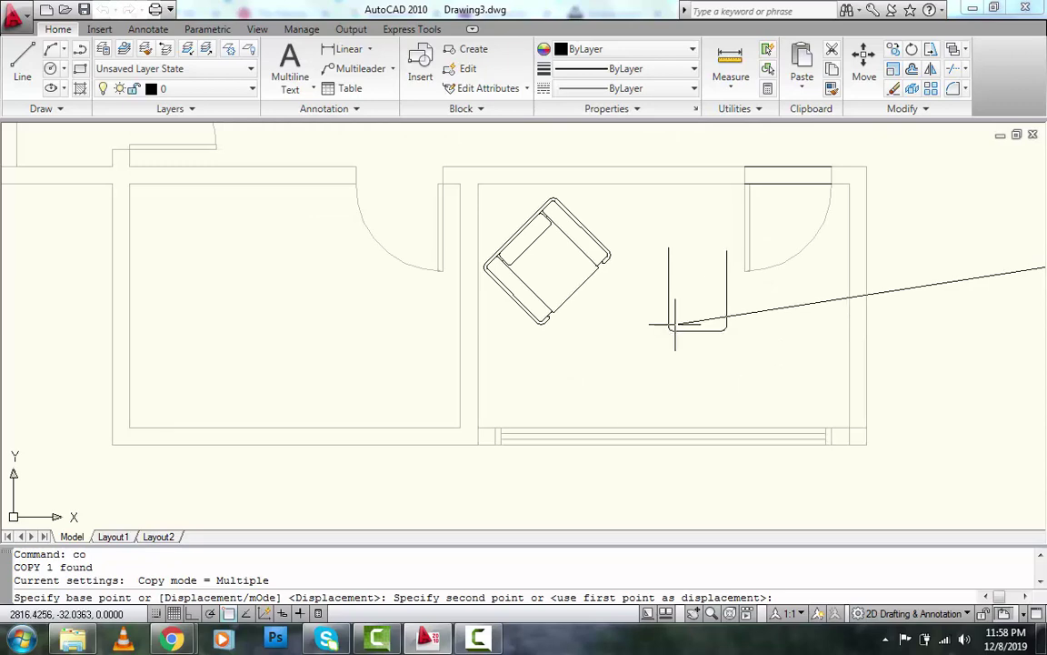
{"action": "key", "text": "Escape"}
Step: Move the single rectangular table block from the furniture set into the lower-right room, below and right of the armchair
{"action": "scroll", "coordinate": [522, 318], "scroll_direction": "down", "scroll_amount": 6}
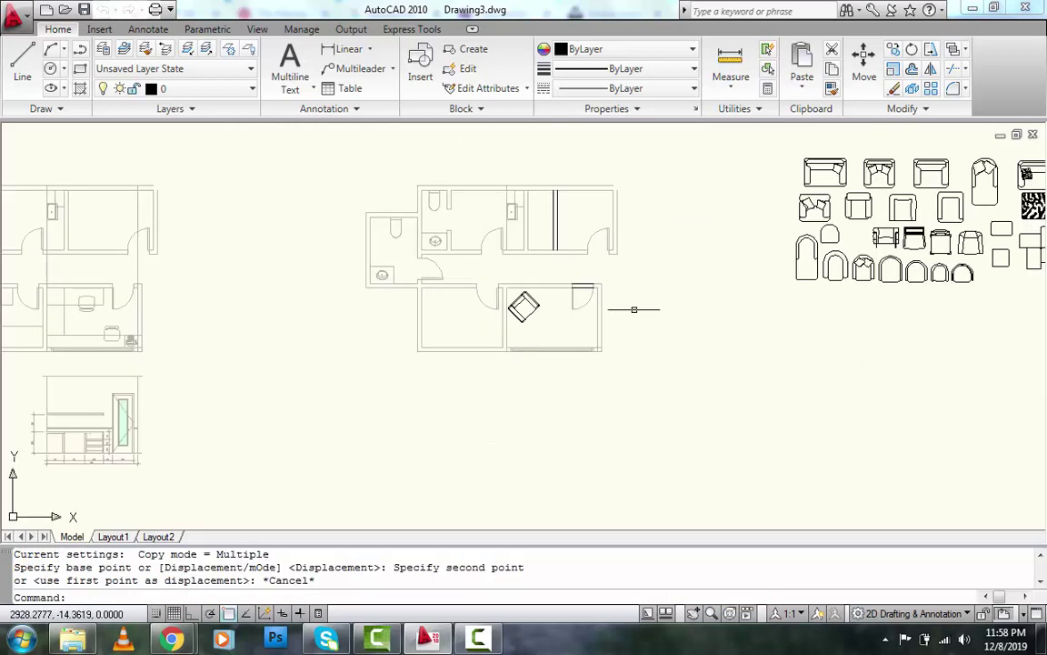
{"action": "middle_click_drag", "start_coordinate": [969, 243], "coordinate": [918, 263]}
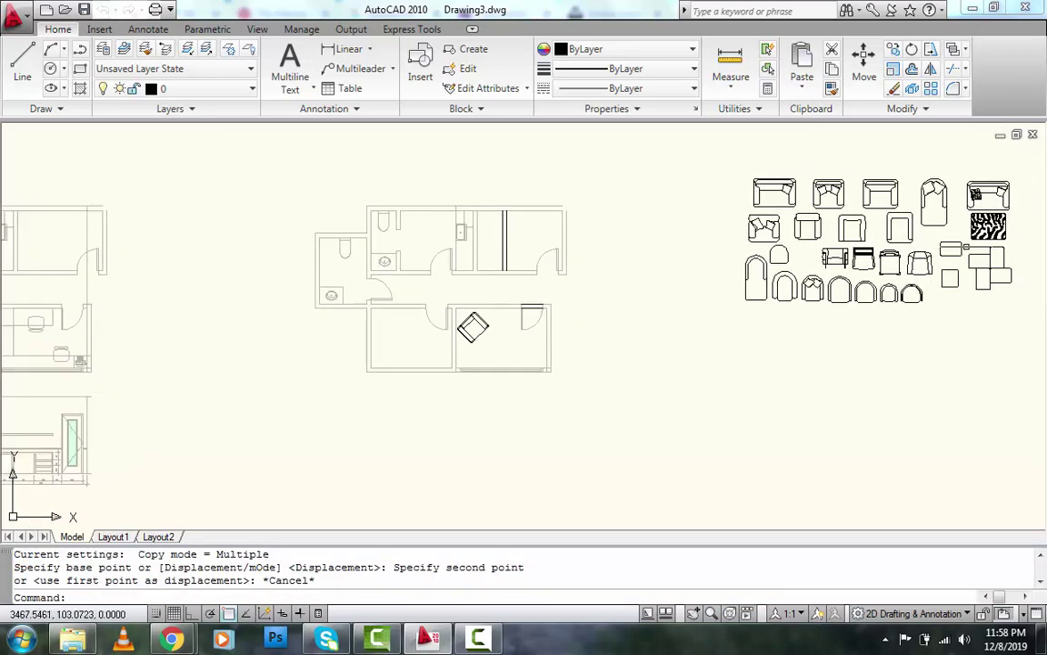
{"action": "scroll", "coordinate": [967, 245], "scroll_direction": "up", "scroll_amount": 3}
{"action": "left_click_drag", "start_coordinate": [948, 245], "coordinate": [907, 265]}
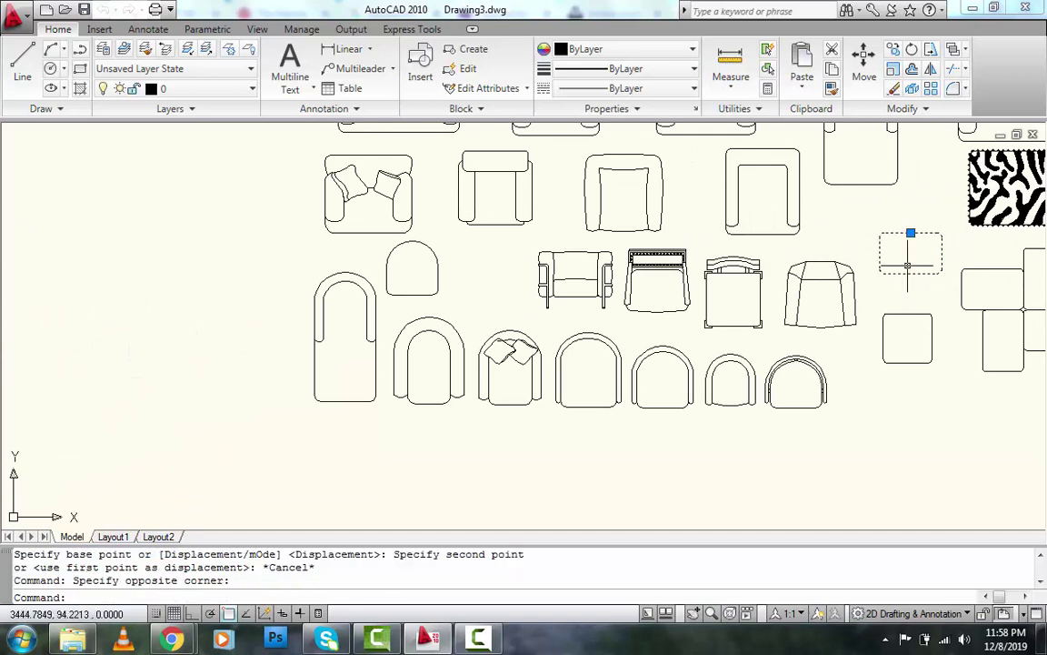
{"action": "type", "text": "m"}
{"action": "key", "text": "Return"}
{"action": "left_click", "coordinate": [907, 266]}
{"action": "scroll", "coordinate": [832, 282], "scroll_direction": "down", "scroll_amount": 5}
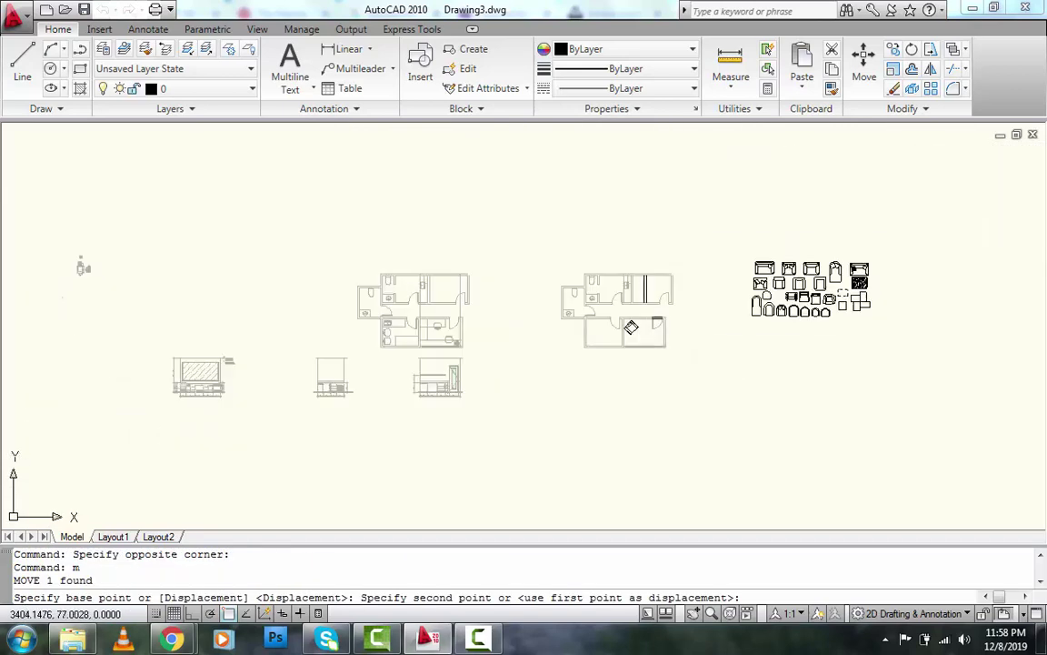
{"action": "scroll", "coordinate": [628, 339], "scroll_direction": "up", "scroll_amount": 3}
{"action": "scroll", "coordinate": [606, 336], "scroll_direction": "up", "scroll_amount": 2}
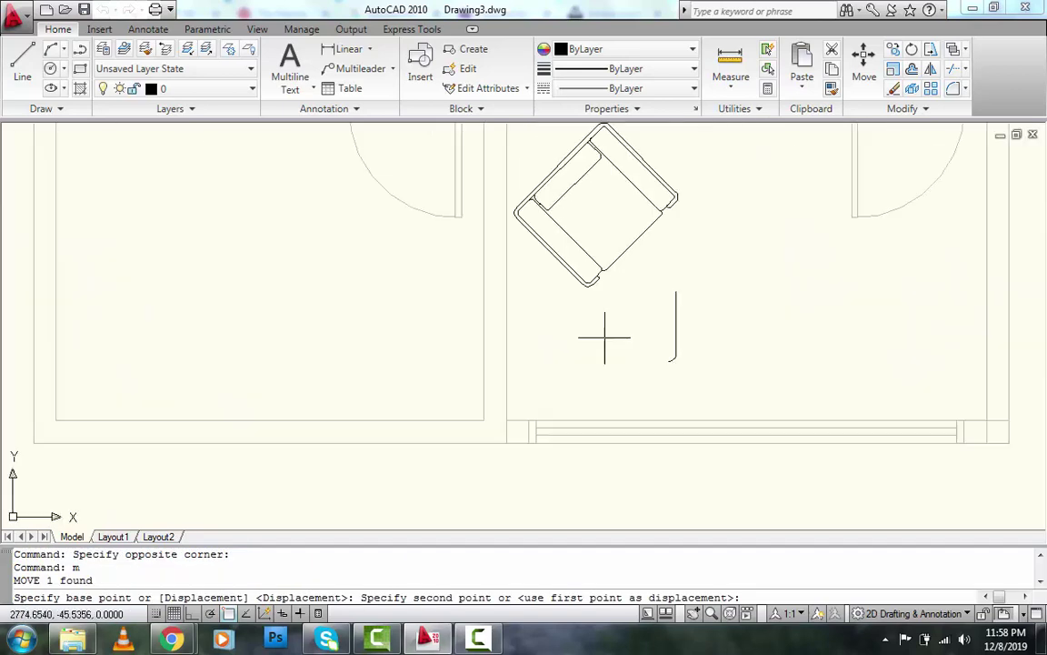
{"action": "left_click", "coordinate": [699, 309]}
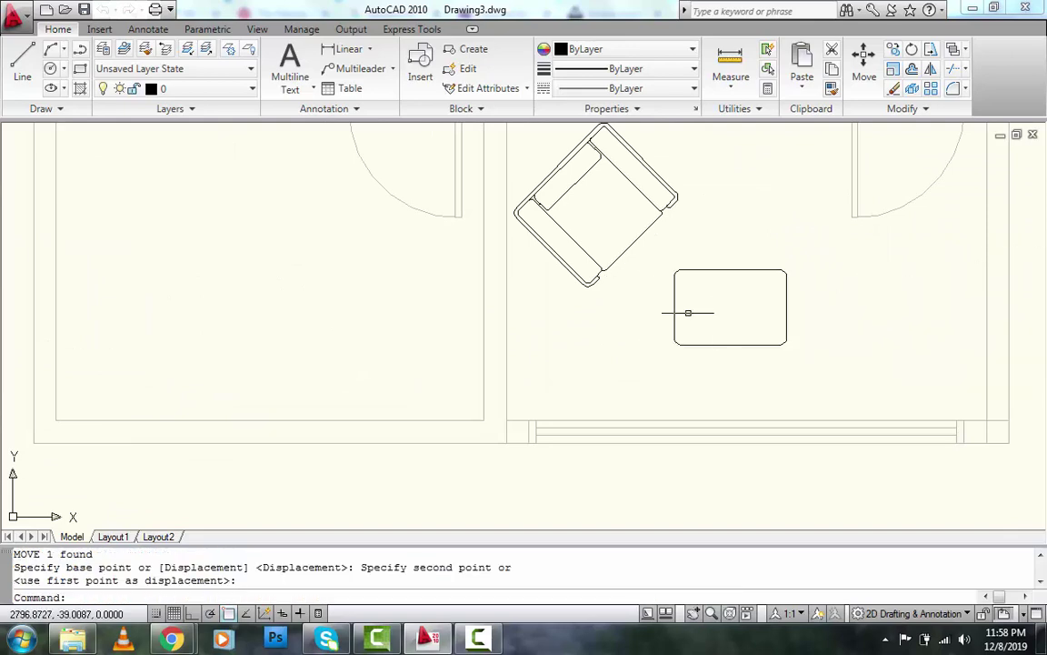
Step: Move the zebra-pattern rug block from the furniture set into the lower-right room so it covers the rectangular table
{"action": "scroll", "coordinate": [578, 307], "scroll_direction": "down", "scroll_amount": 6}
{"action": "scroll", "coordinate": [864, 236], "scroll_direction": "up", "scroll_amount": 6}
{"action": "scroll", "coordinate": [797, 283], "scroll_direction": "up", "scroll_amount": 2}
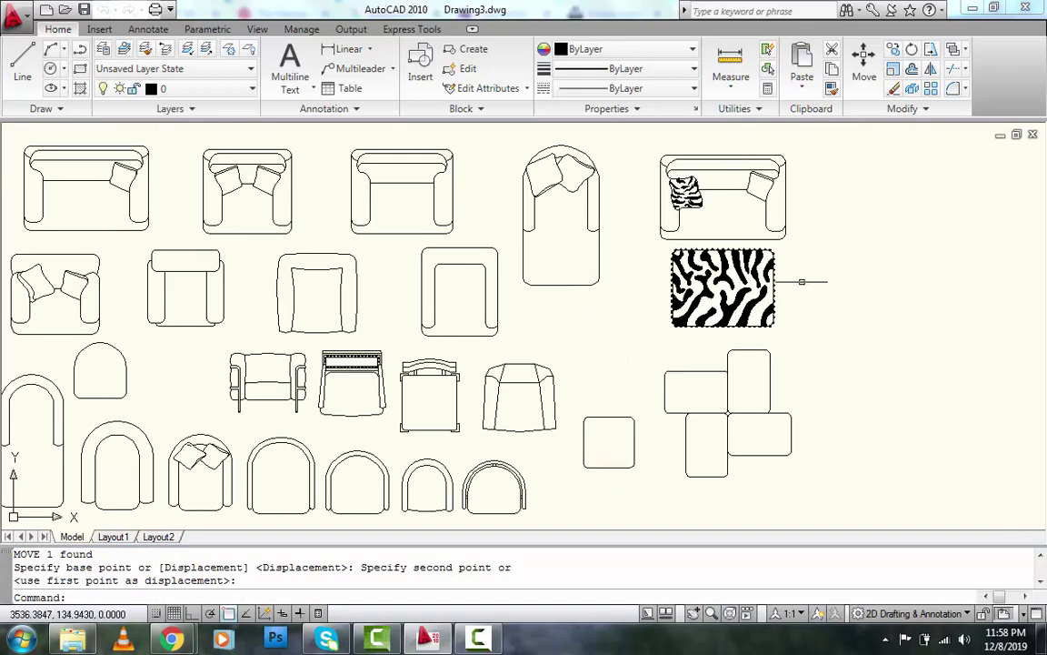
{"action": "left_click", "coordinate": [802, 281]}
{"action": "left_click", "coordinate": [704, 284]}
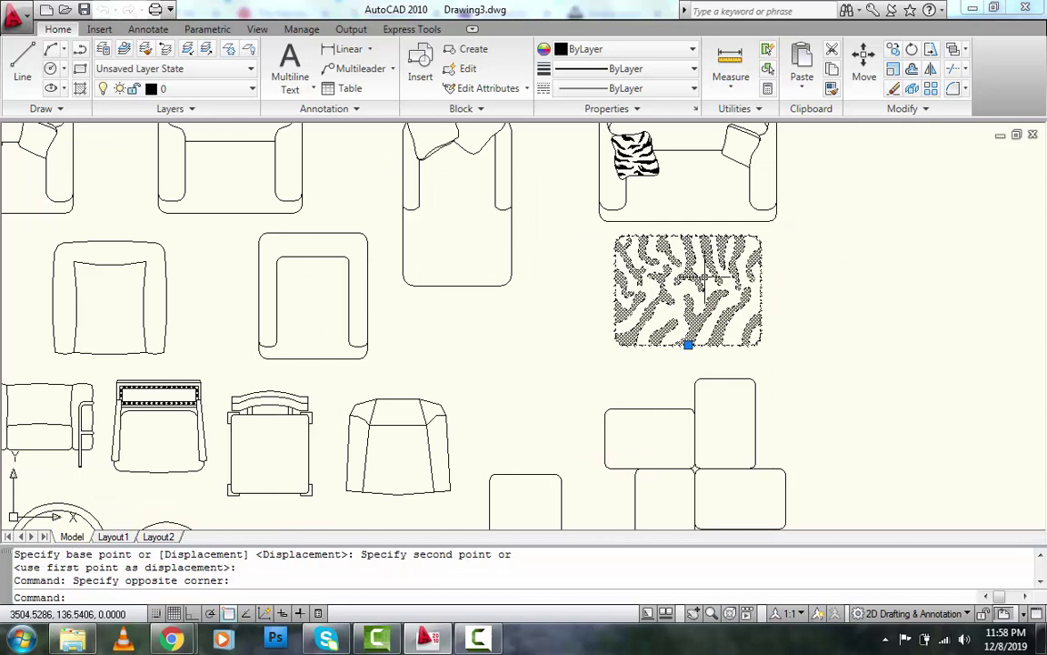
{"action": "type", "text": "m"}
{"action": "key", "text": "Return"}
{"action": "left_click", "coordinate": [783, 273]}
{"action": "scroll", "coordinate": [652, 297], "scroll_direction": "down", "scroll_amount": 5}
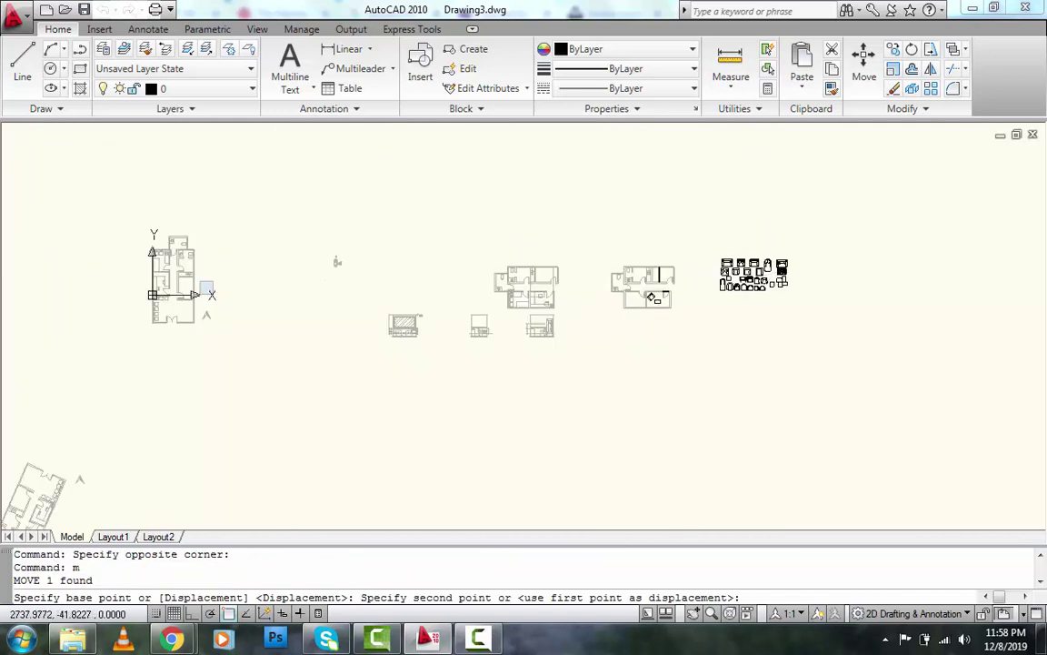
{"action": "scroll", "coordinate": [652, 297], "scroll_direction": "up", "scroll_amount": 6}
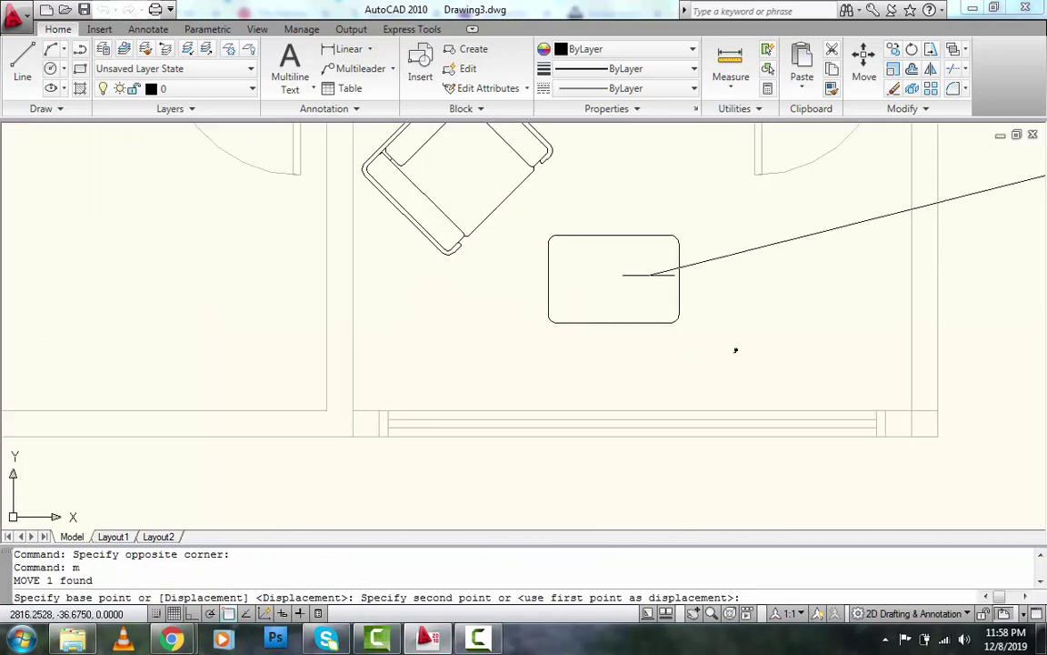
{"action": "left_click", "coordinate": [668, 276]}
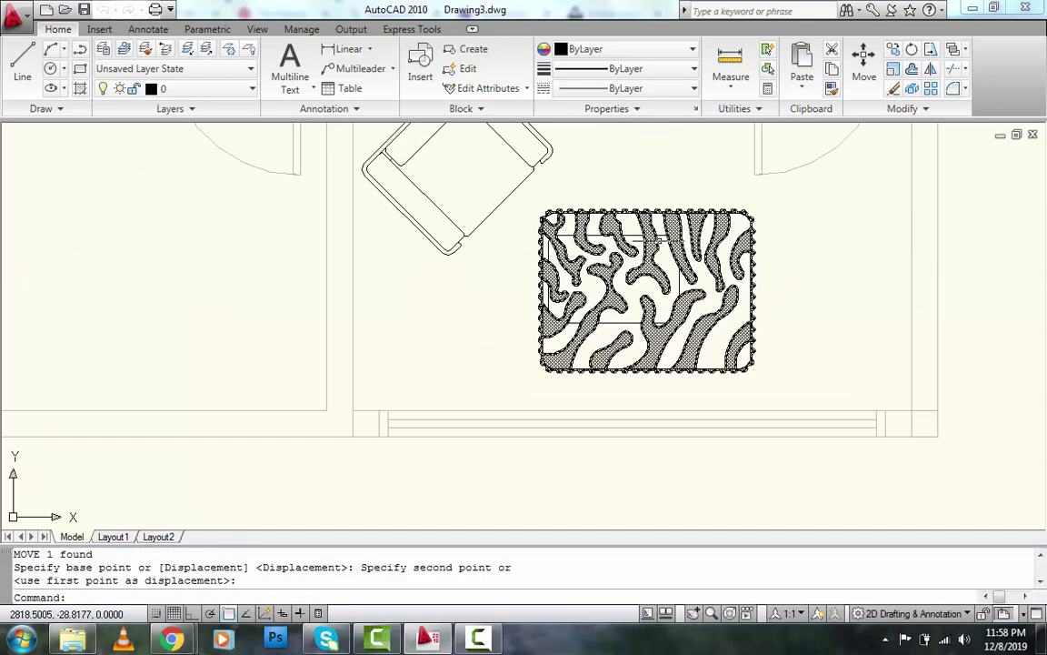
Step: Bring the rectangular table to the front of the draw order, above the zebra rug, and clear the selection
{"action": "left_click", "coordinate": [619, 222]}
{"action": "right_click", "coordinate": [641, 295]}
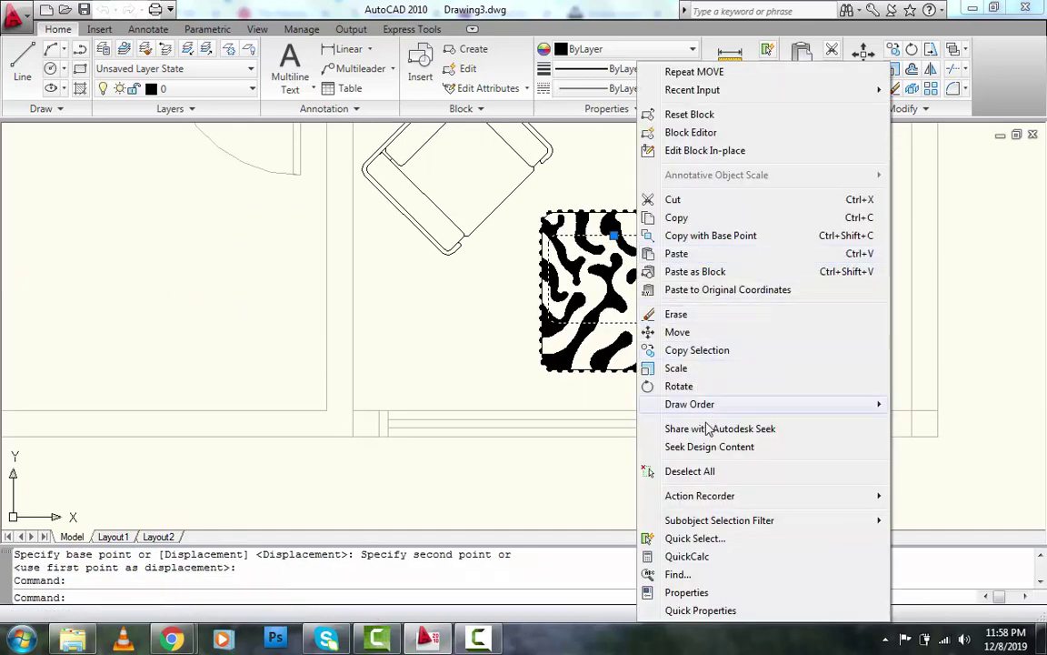
{"action": "mouse_move", "coordinate": [727, 404]}
{"action": "left_click", "coordinate": [937, 404]}
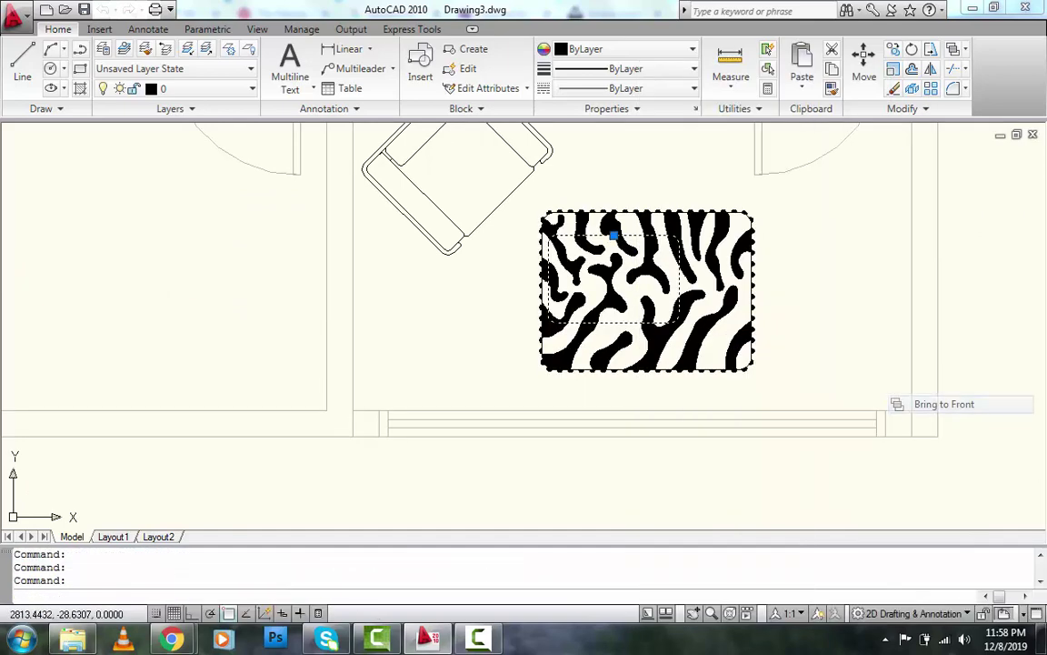
{"action": "scroll", "coordinate": [753, 291], "scroll_direction": "down", "scroll_amount": 4}
{"action": "key", "text": "Escape"}
{"action": "key", "text": "Escape"}
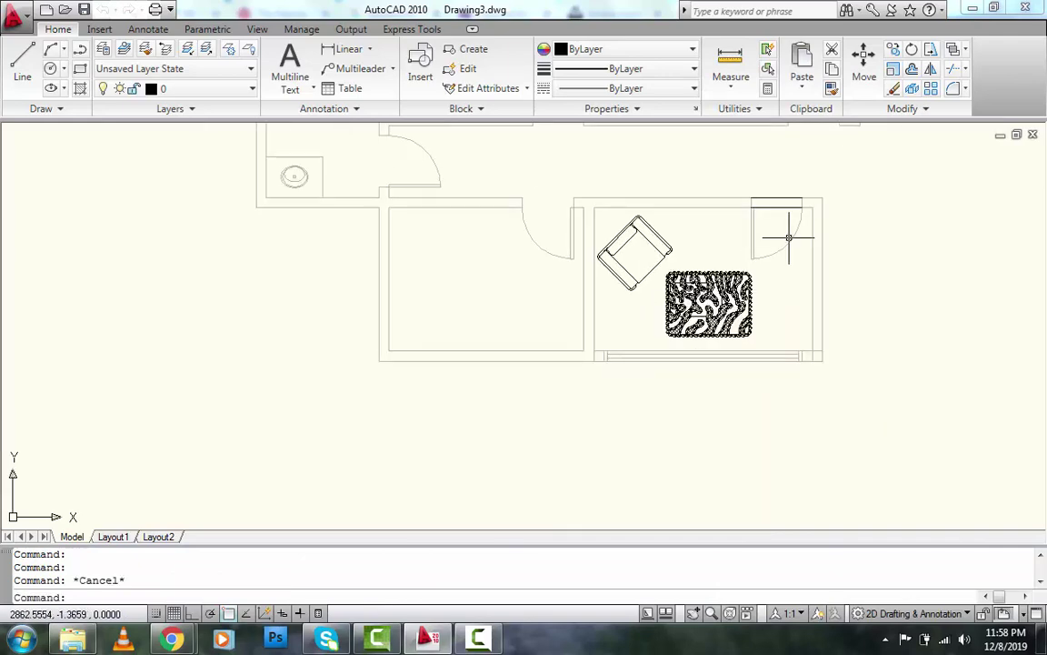
{"action": "middle_click_drag", "start_coordinate": [795, 234], "coordinate": [642, 396]}
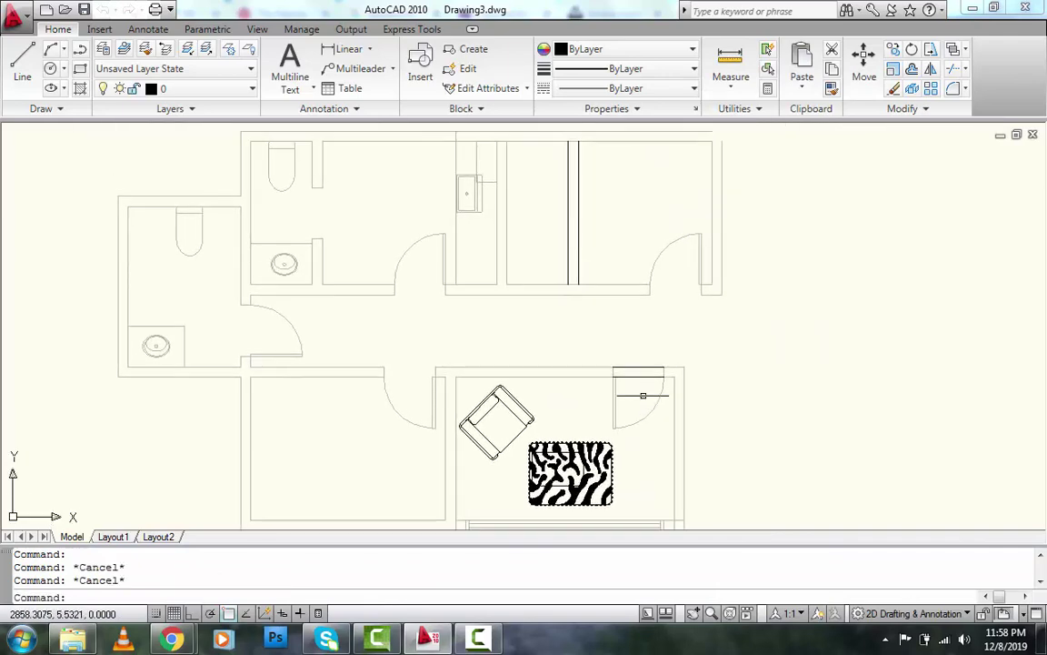
{"action": "scroll", "coordinate": [609, 328], "scroll_direction": "down", "scroll_amount": 2}
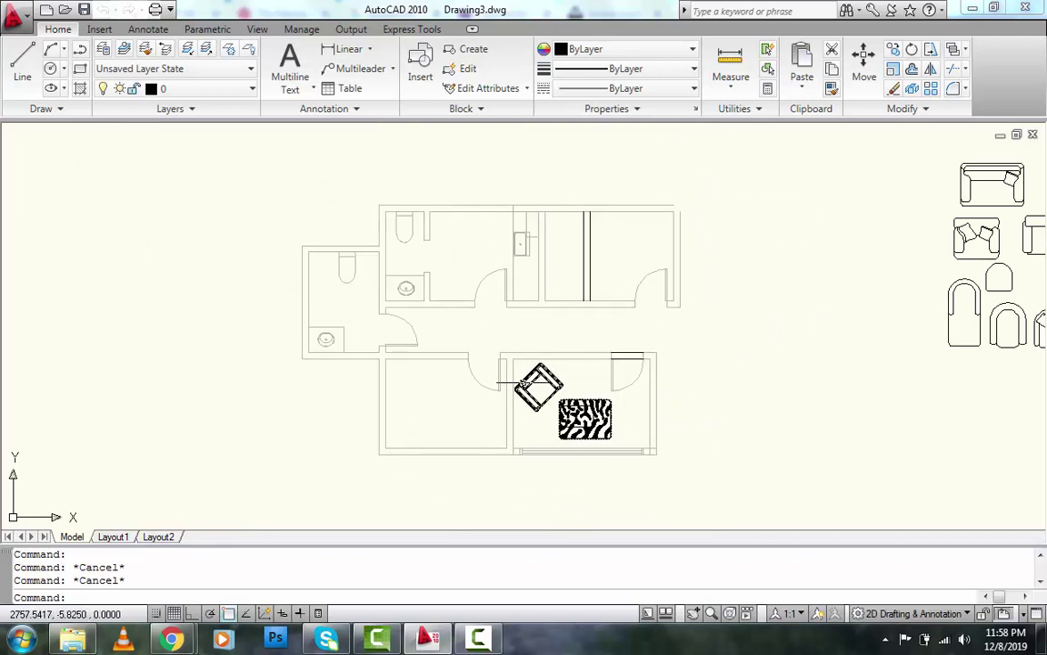
{"action": "scroll", "coordinate": [523, 371], "scroll_direction": "up", "scroll_amount": 1}
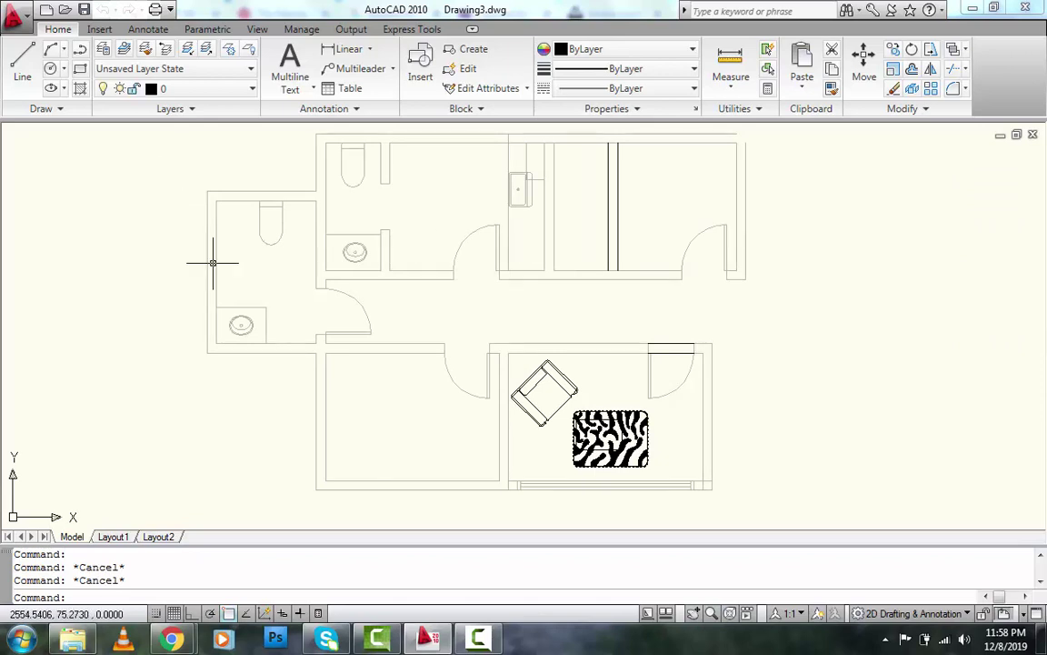
Step: Switch to XREF_Clinic.dwg and erase the two lines of the partition wall just right of the sink in the upper rooms
{"action": "key", "text": "ctrl+Tab"}
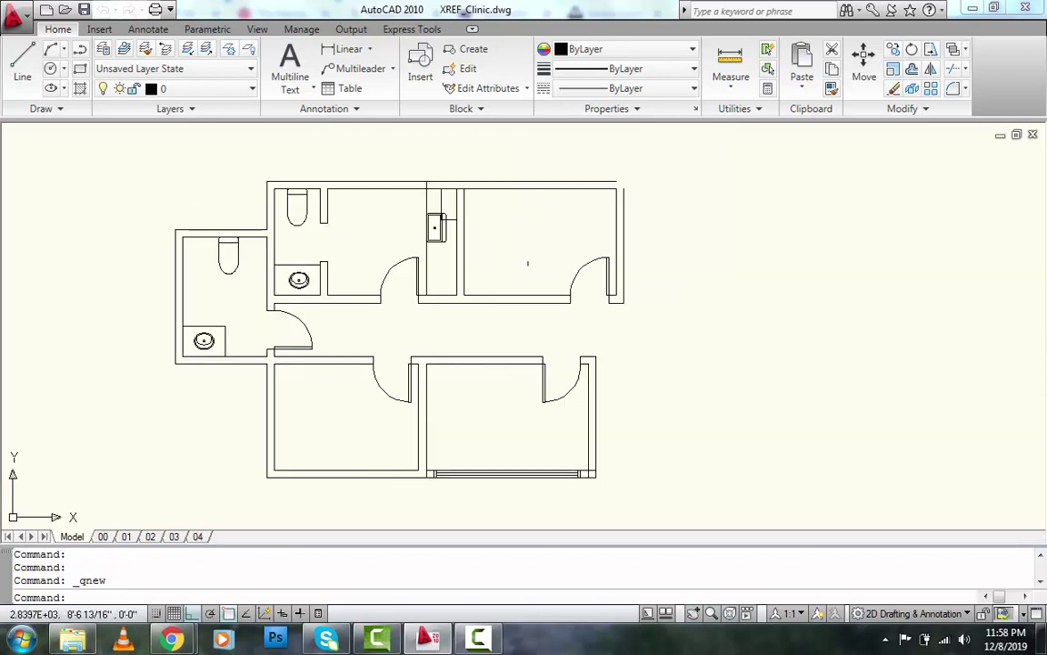
{"action": "scroll", "coordinate": [498, 327], "scroll_direction": "up", "scroll_amount": 2}
{"action": "left_click", "coordinate": [468, 257]}
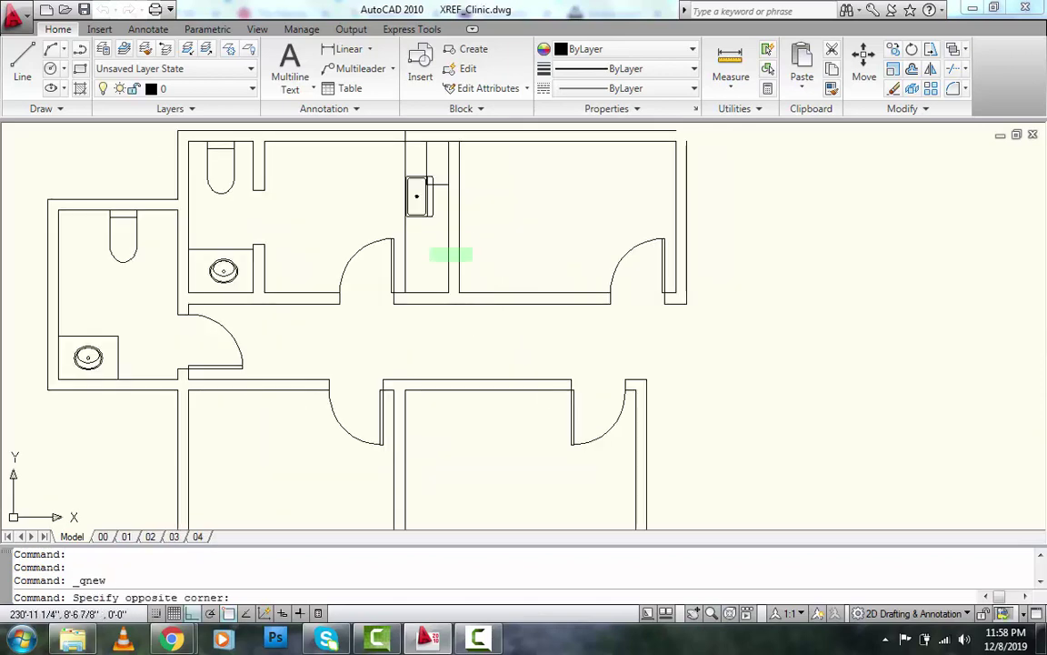
{"action": "left_click", "coordinate": [415, 239]}
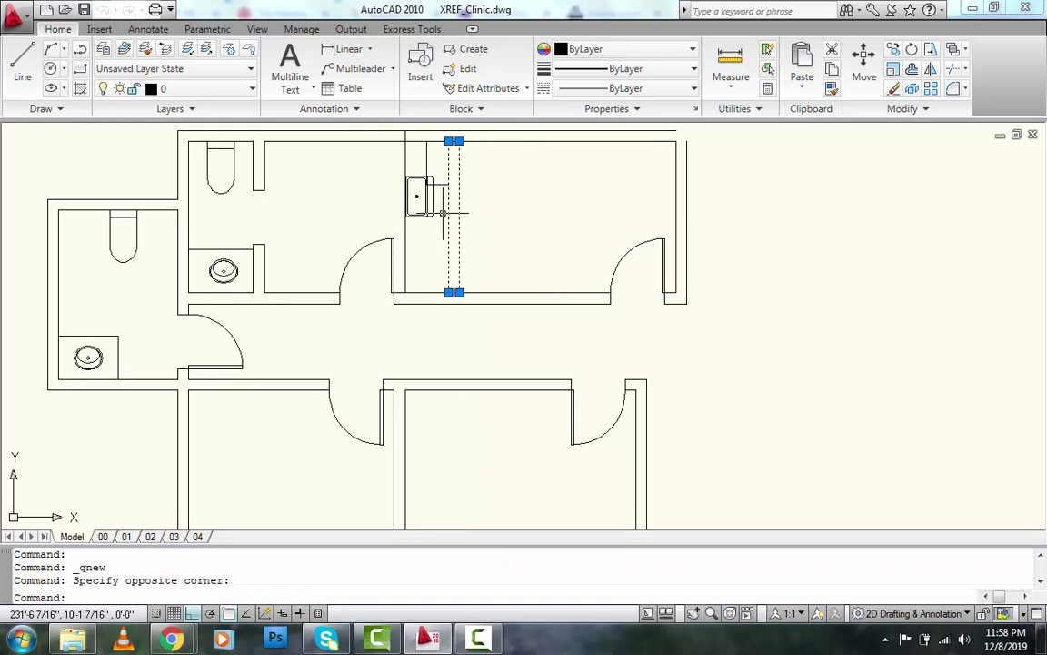
{"action": "key", "text": "Delete"}
Step: Erase the toilet, basins, remaining partitions and left door from the upper rooms in one selection
{"action": "middle_click_drag", "start_coordinate": [442, 212], "coordinate": [596, 292]}
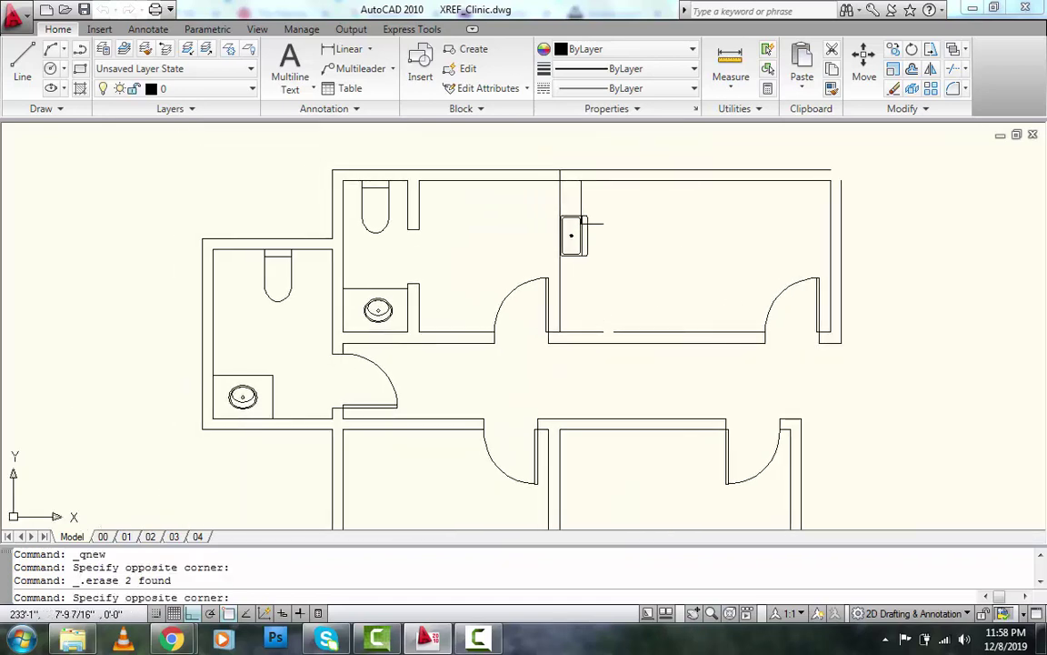
{"action": "left_click", "coordinate": [327, 273]}
{"action": "key", "text": "Delete"}
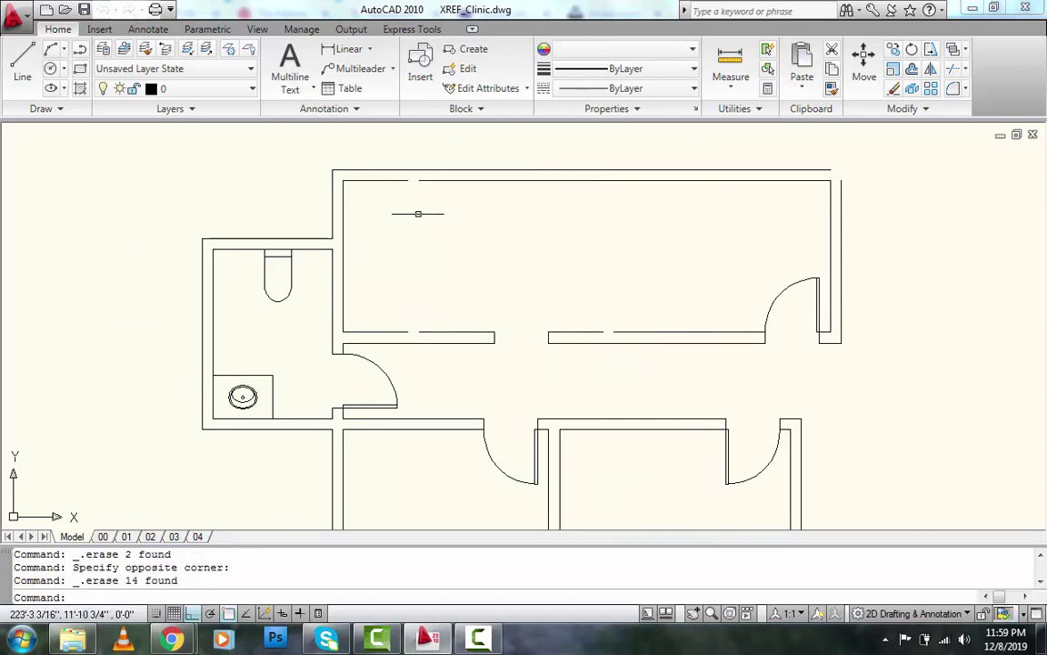
Step: Erase the corridor-side wall segments and remaining right door of the upper rooms, and save XREF_Clinic.dwg
{"action": "left_click", "coordinate": [797, 354]}
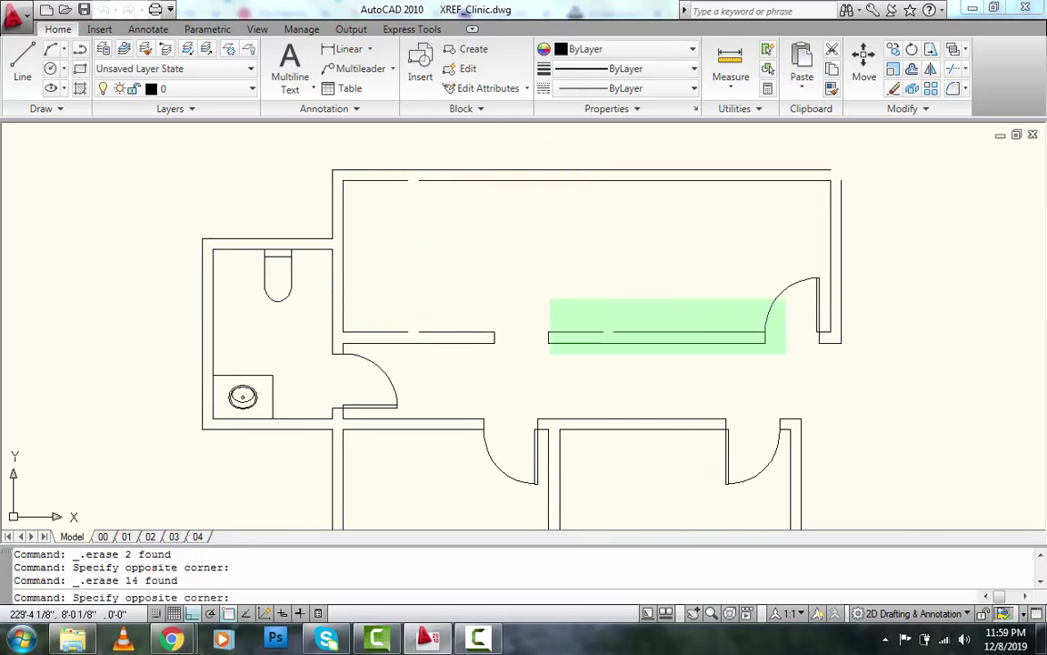
{"action": "left_click", "coordinate": [407, 257]}
{"action": "key", "text": "Delete"}
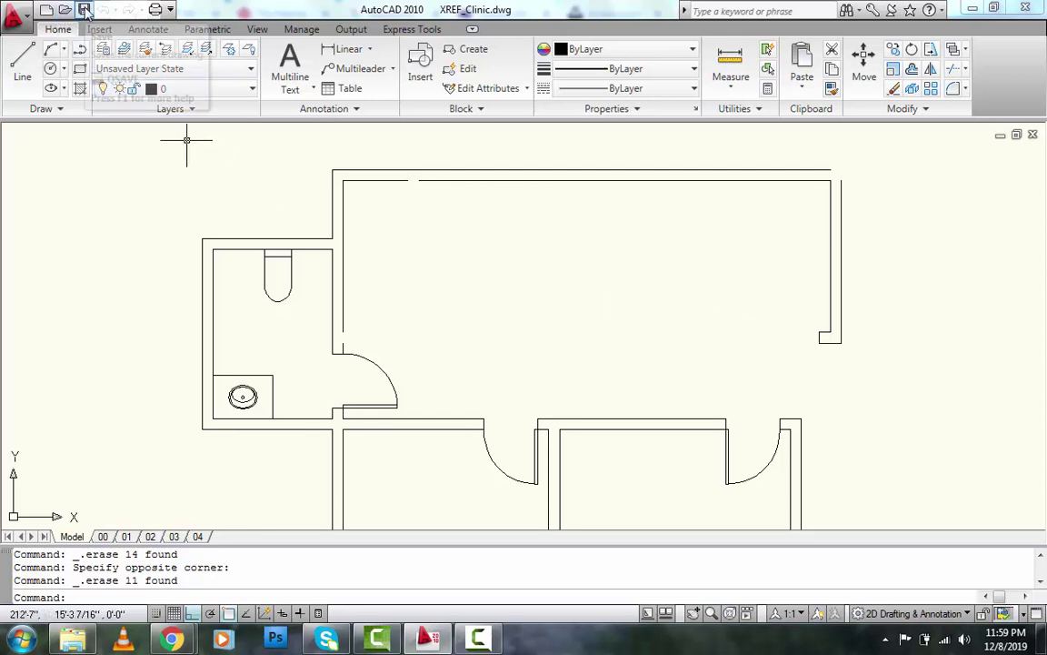
{"action": "left_click", "coordinate": [84, 10]}
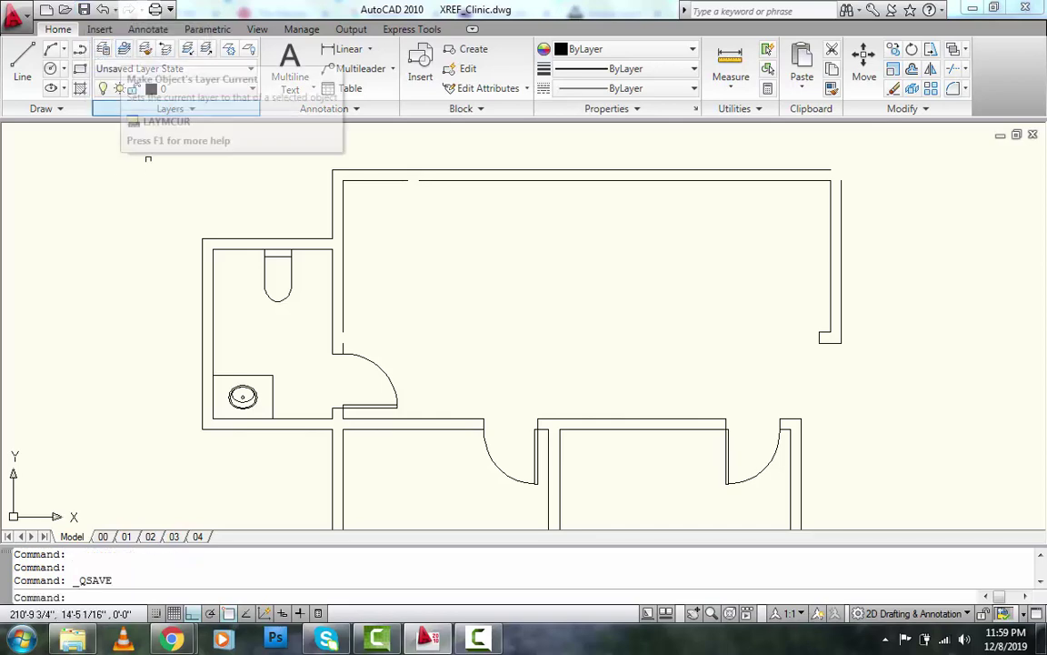
Step: Return to Drawing3.dwg and reload the changed XREF_Clinic reference
{"action": "key", "text": "ctrl+Tab"}
{"action": "key", "text": "ctrl+Tab"}
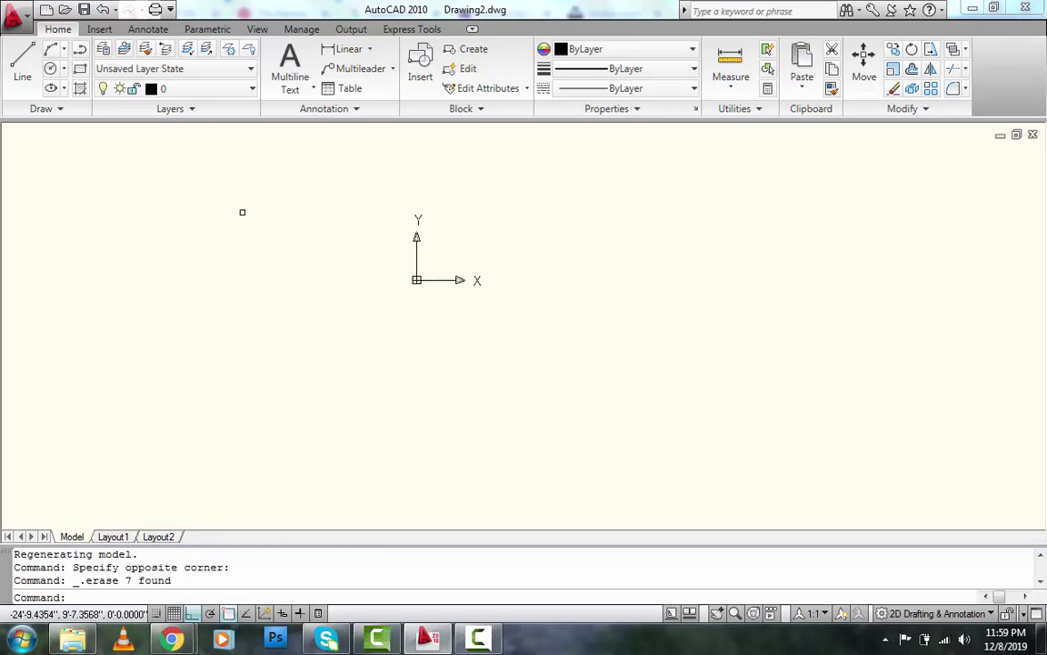
{"action": "key", "text": "ctrl+Tab"}
{"action": "key", "text": "Escape"}
{"action": "key", "text": "Escape"}
{"action": "key", "text": "ctrl+Tab"}
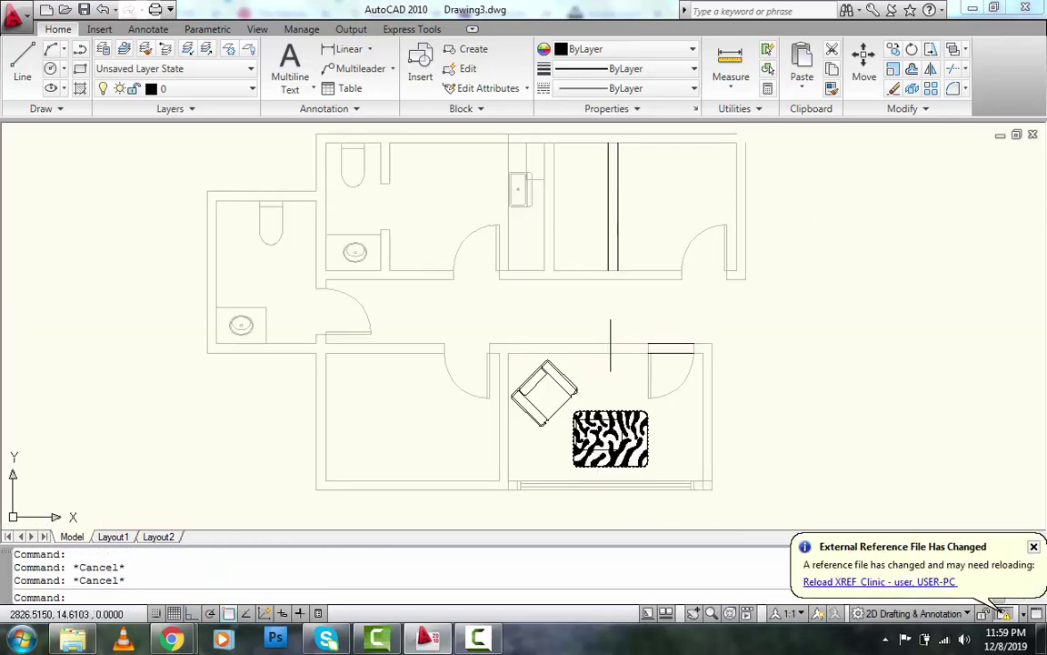
{"action": "left_click", "coordinate": [835, 584]}
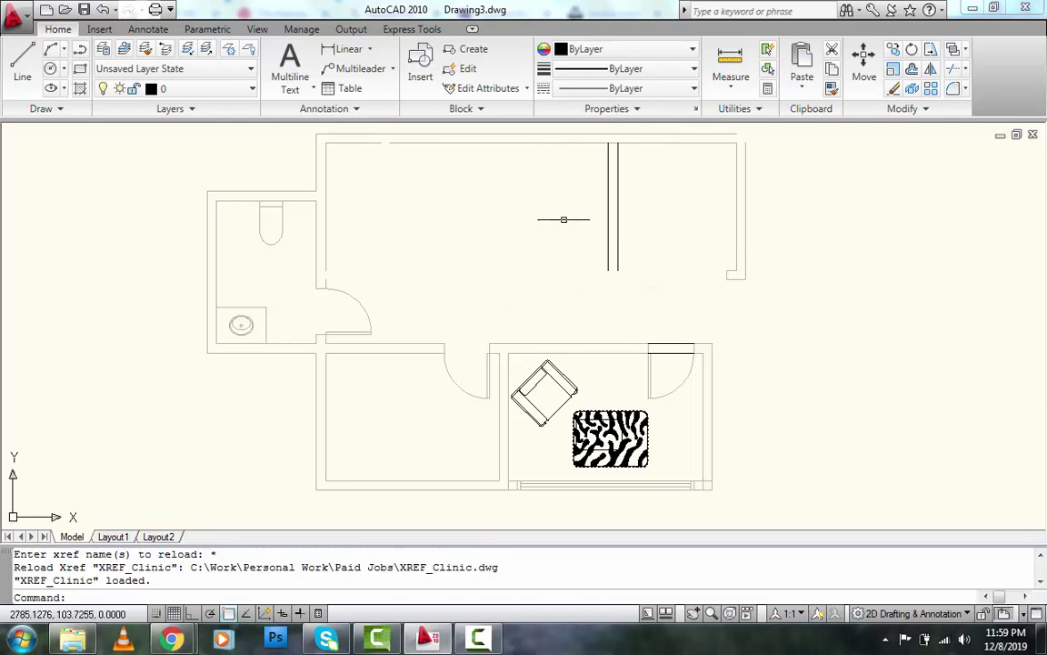
Step: Erase the two added black wall lines in the upper room and dismiss the Windows performance prompt, keeping the current color scheme
{"action": "left_click", "coordinate": [631, 219]}
{"action": "left_click", "coordinate": [577, 227]}
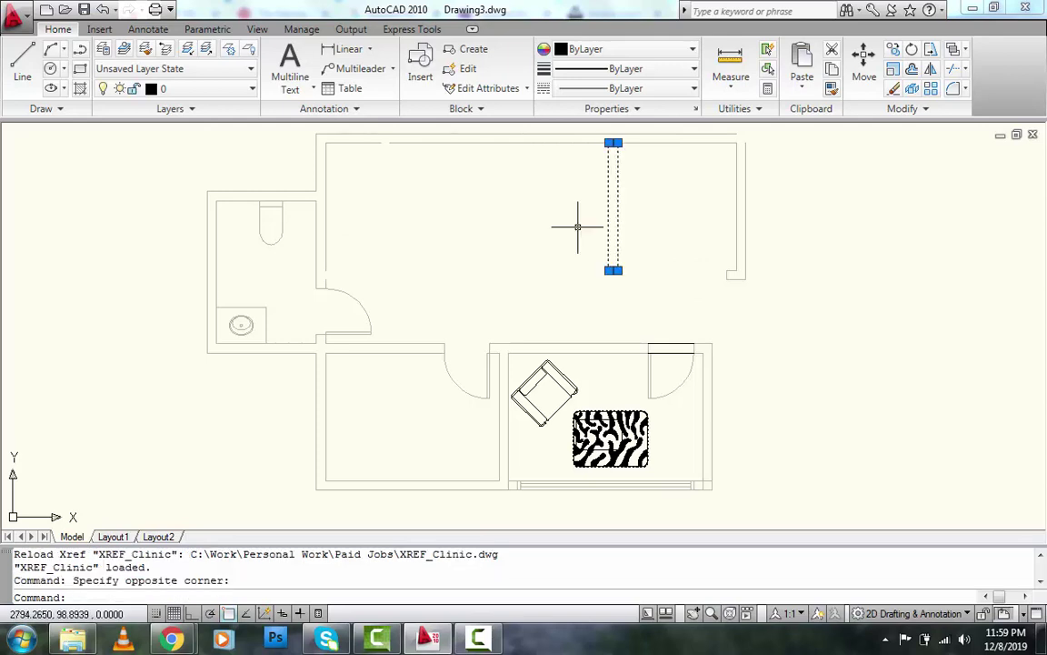
{"action": "key", "text": "Delete"}
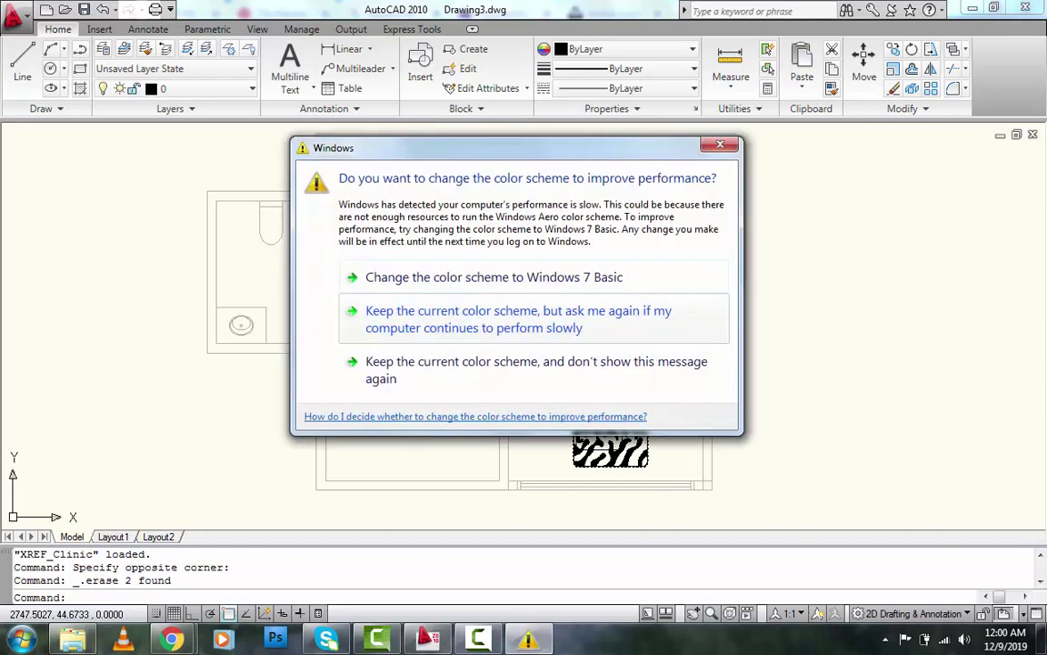
{"action": "left_click", "coordinate": [406, 320]}
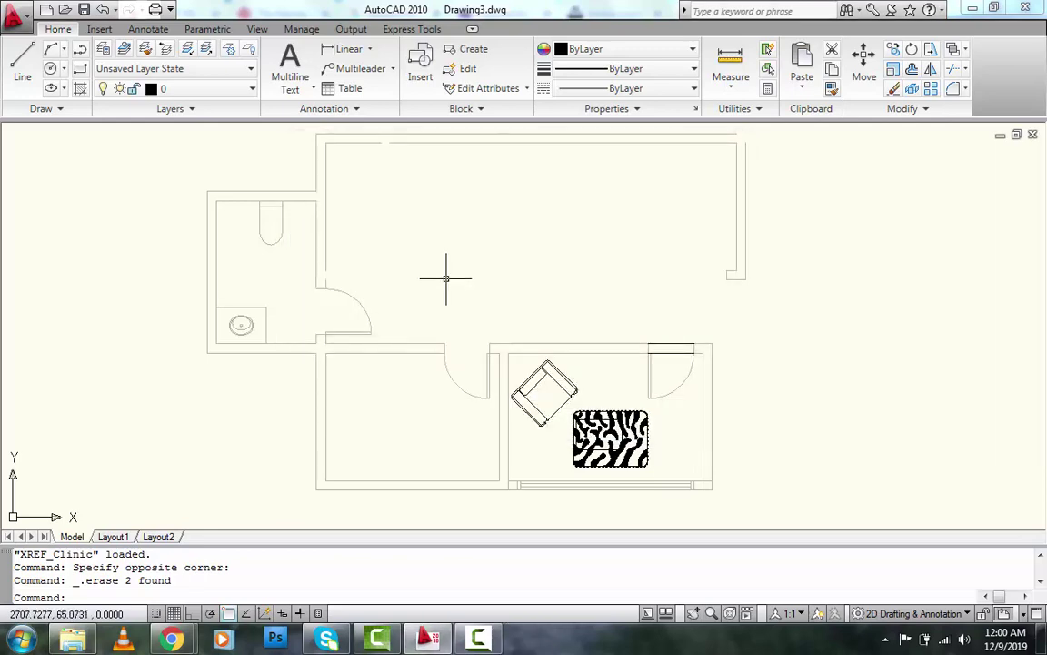
Step: Open the external references list and examine the attachable file types and XREF_Clinic's type, saved path and found-at location
{"action": "type", "text": "xref"}
{"action": "key", "text": "Return"}
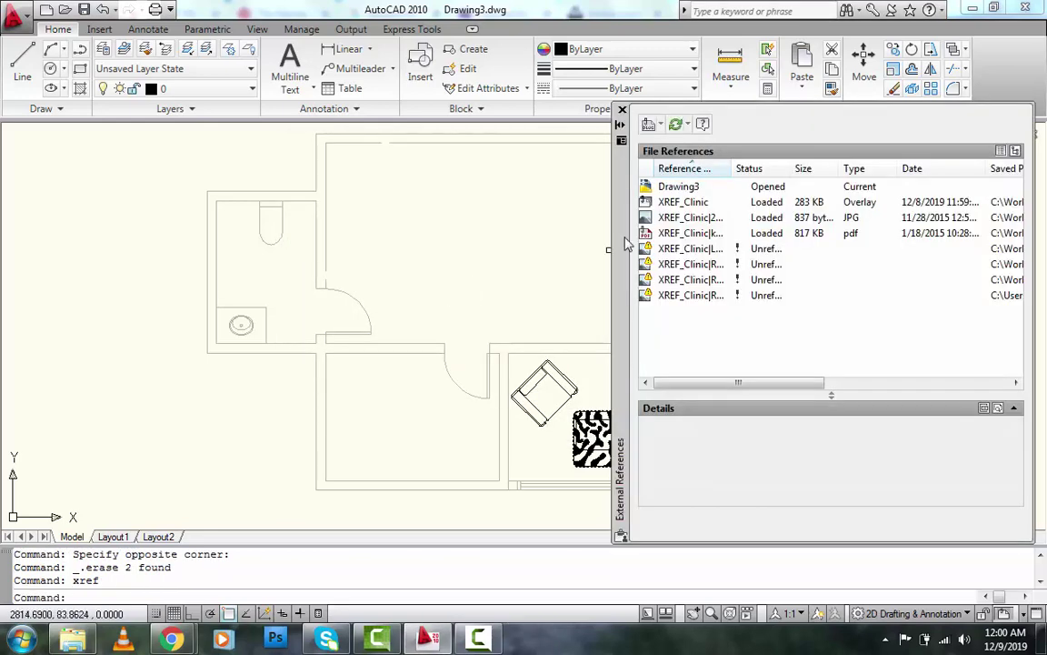
{"action": "left_click", "coordinate": [655, 125]}
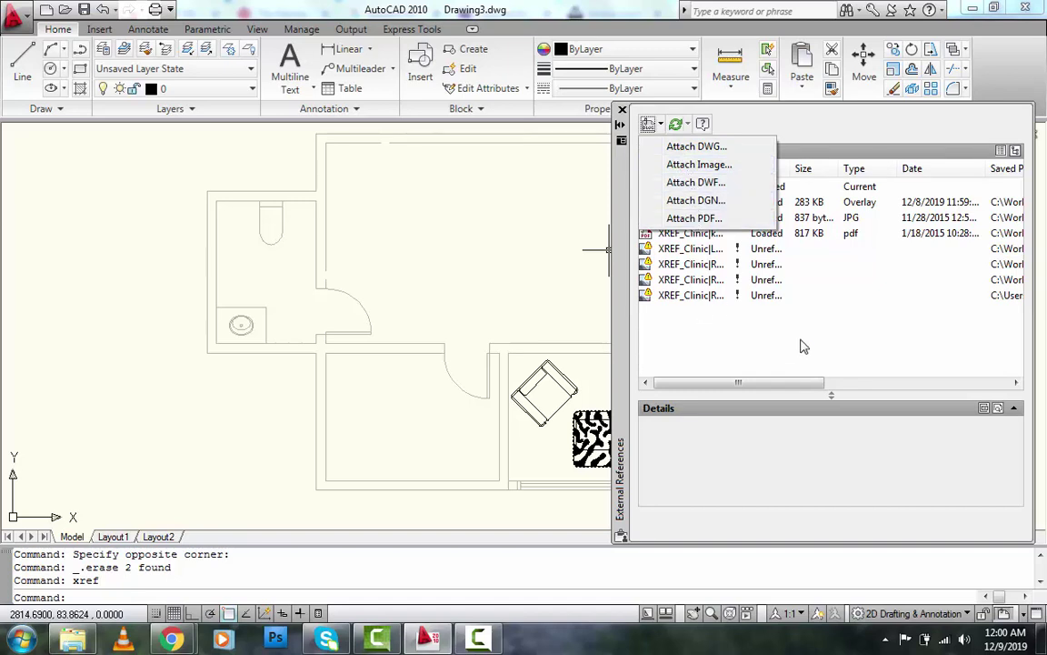
{"action": "left_click", "coordinate": [776, 320]}
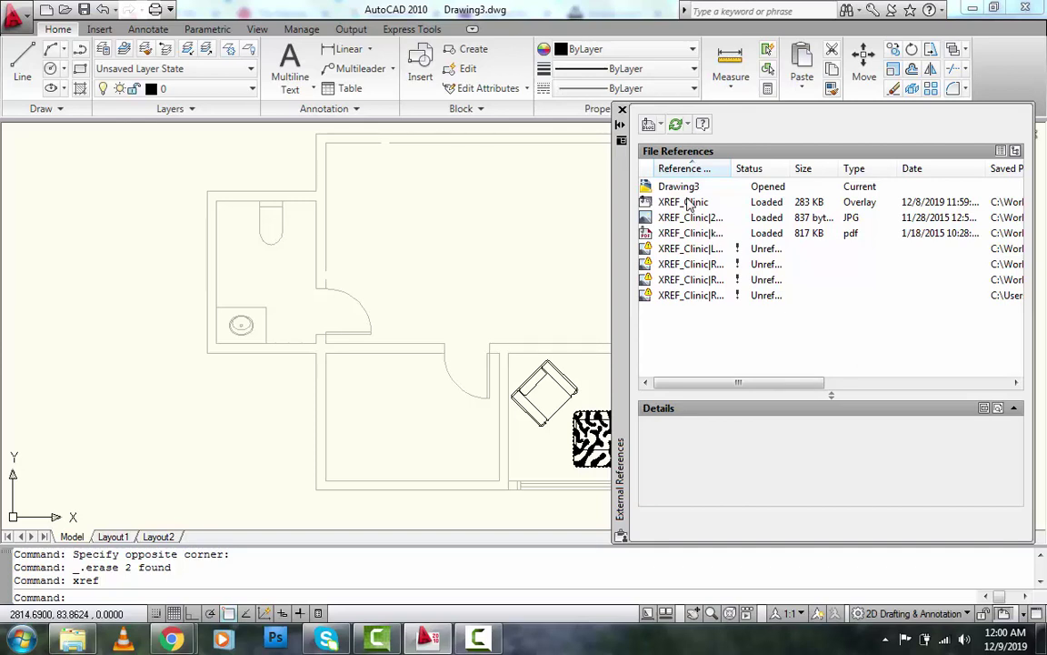
{"action": "mouse_move", "coordinate": [690, 201]}
{"action": "left_click", "coordinate": [689, 202]}
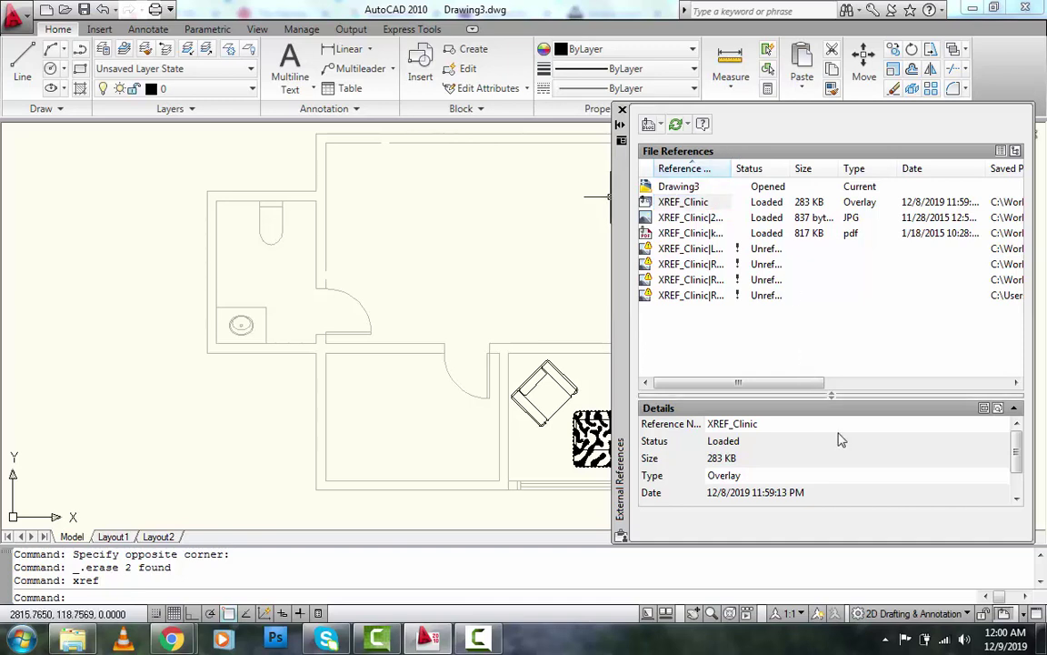
{"action": "left_click", "coordinate": [1017, 501]}
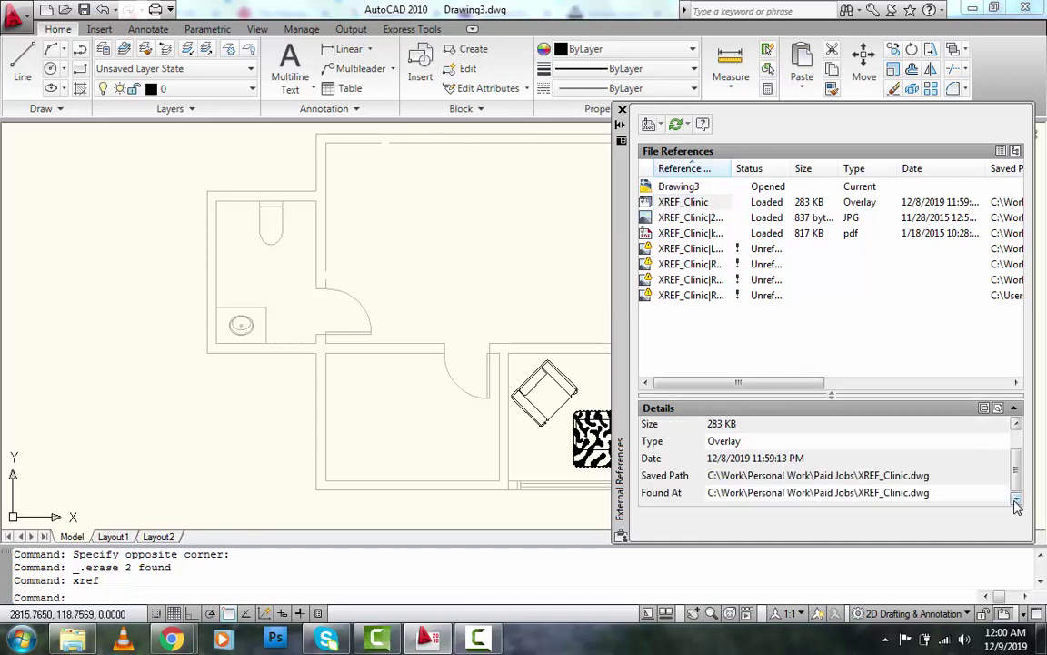
{"action": "left_click", "coordinate": [823, 482]}
Step: Browse the Paid Jobs folder for a replacement drawing for XREF_Clinic's found-at path, and cancel without applying one
{"action": "left_click", "coordinate": [900, 496]}
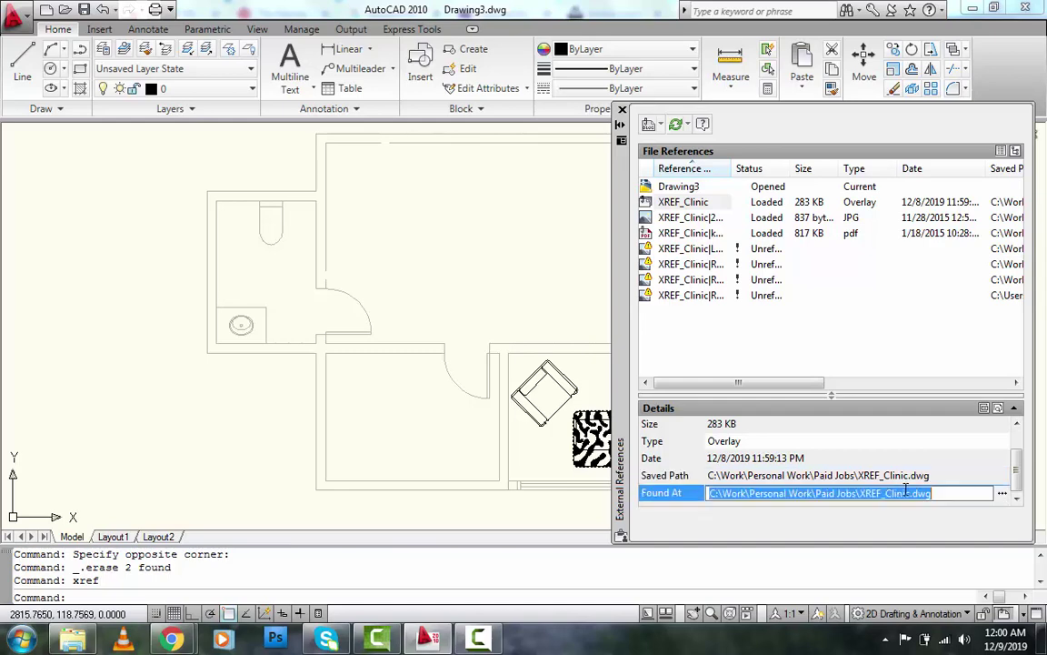
{"action": "left_click", "coordinate": [1002, 493]}
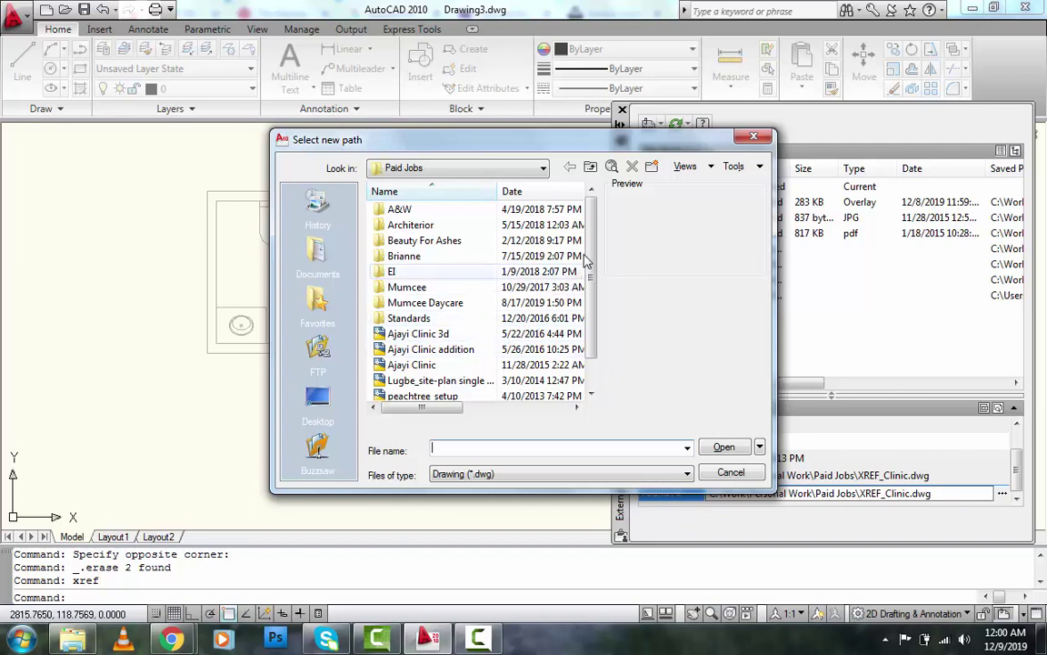
{"action": "scroll", "coordinate": [591, 280], "scroll_direction": "down", "scroll_amount": 1}
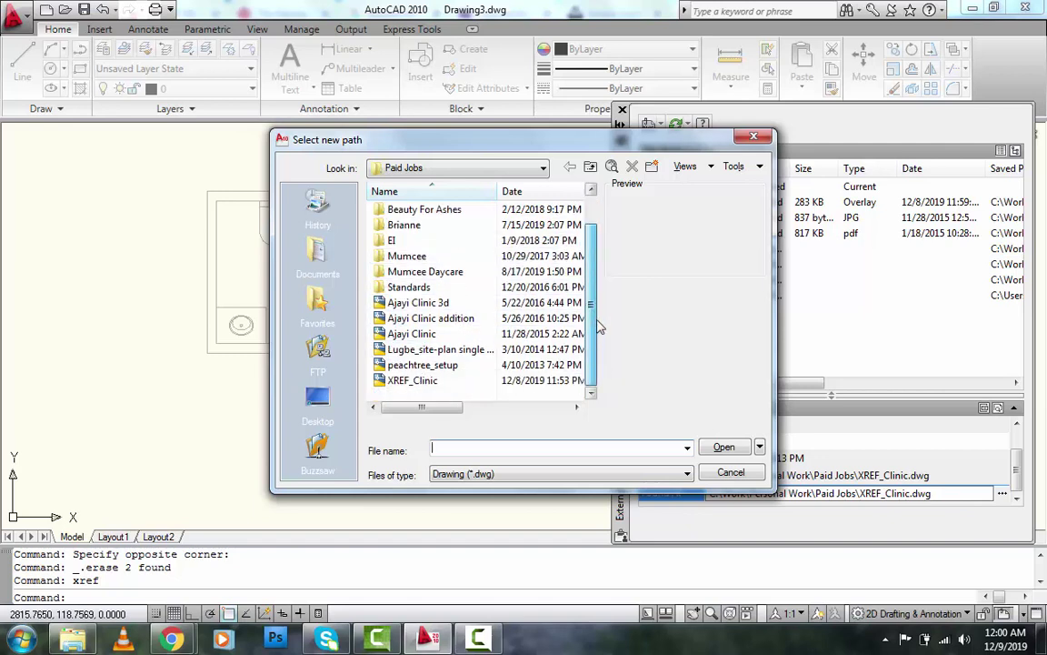
{"action": "left_click", "coordinate": [429, 334]}
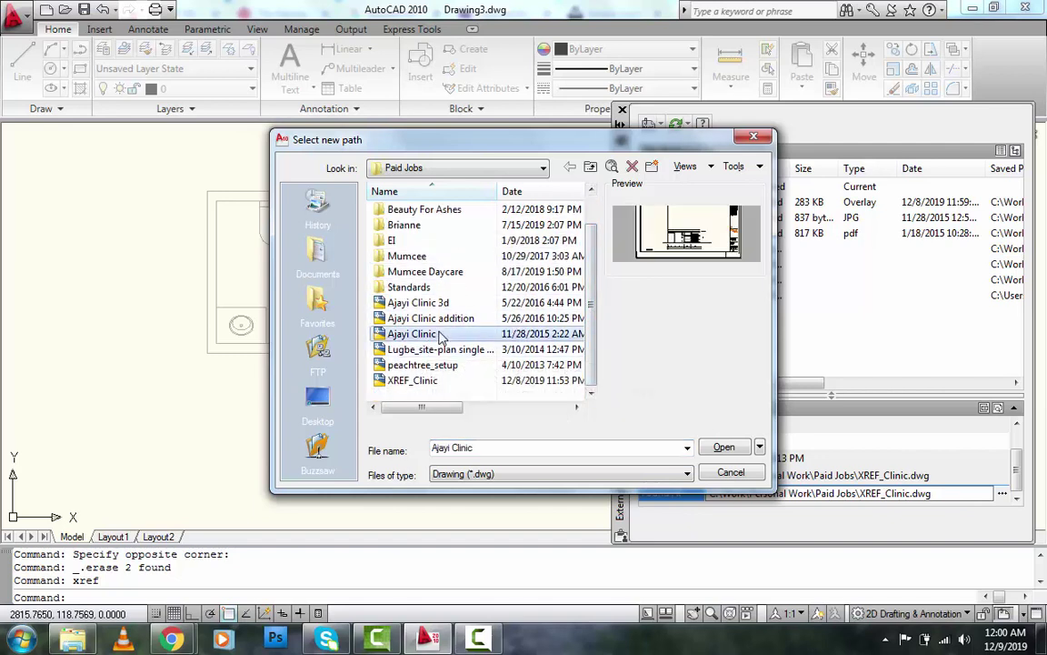
{"action": "left_click", "coordinate": [754, 137]}
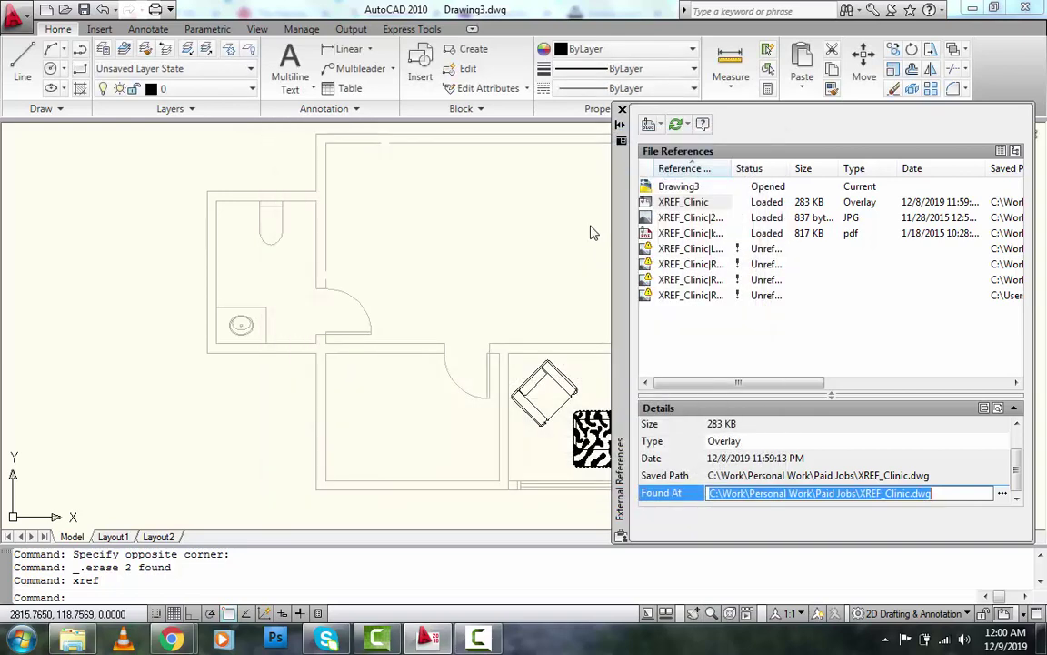
Step: Reopen the path selection for XREF_Clinic's found-at location, cancel it, and close the external references list
{"action": "left_click", "coordinate": [700, 203]}
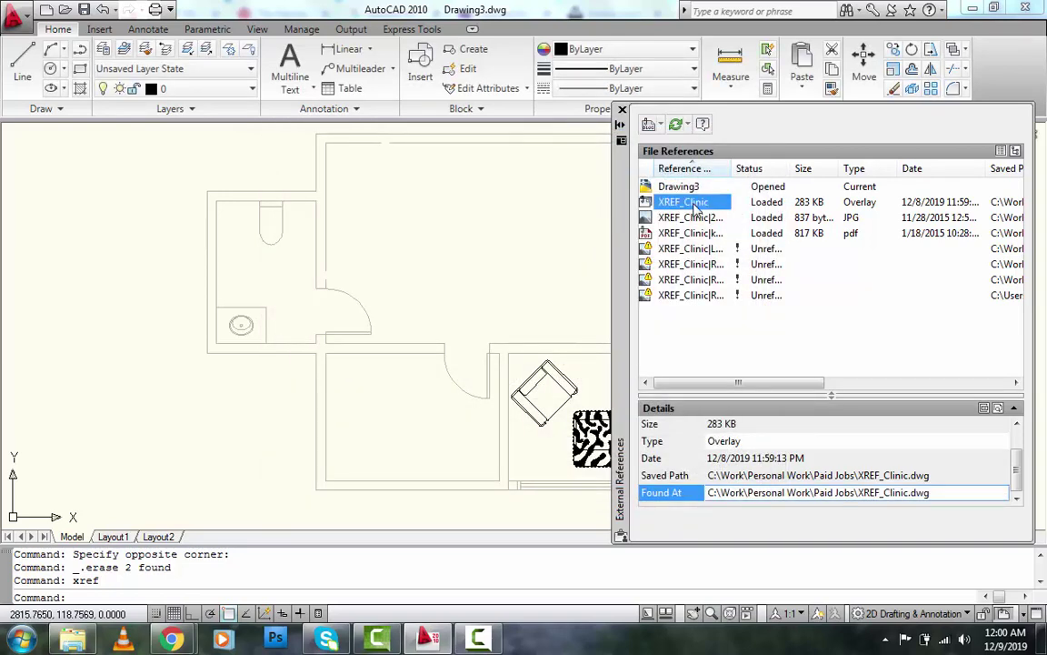
{"action": "left_click", "coordinate": [939, 497]}
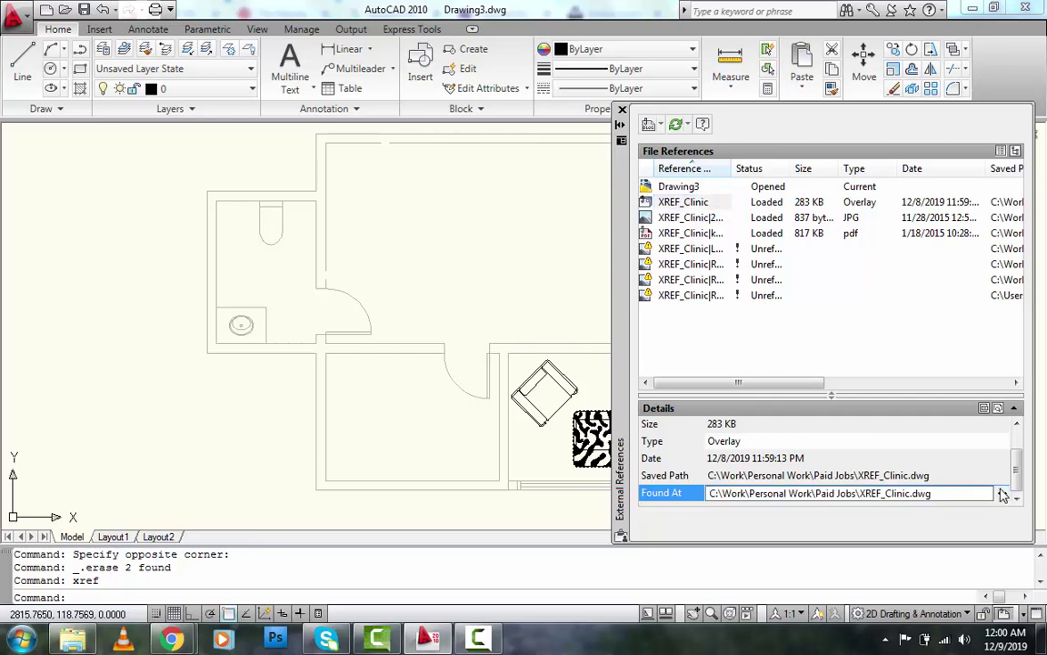
{"action": "left_click", "coordinate": [1002, 494]}
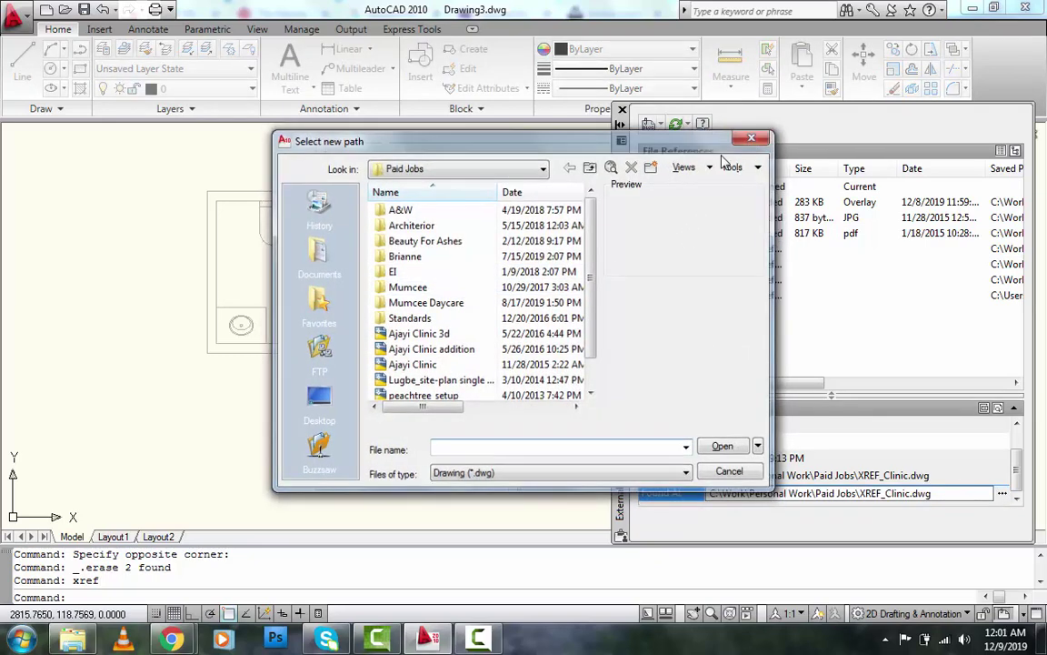
{"action": "key", "text": "Escape"}
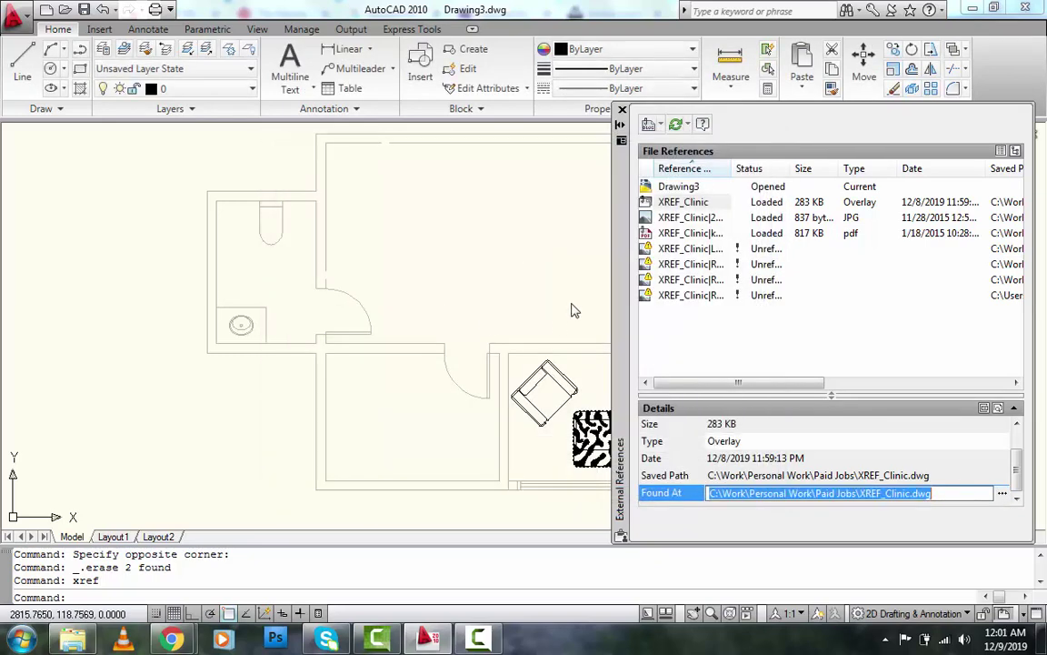
{"action": "left_click", "coordinate": [622, 110]}
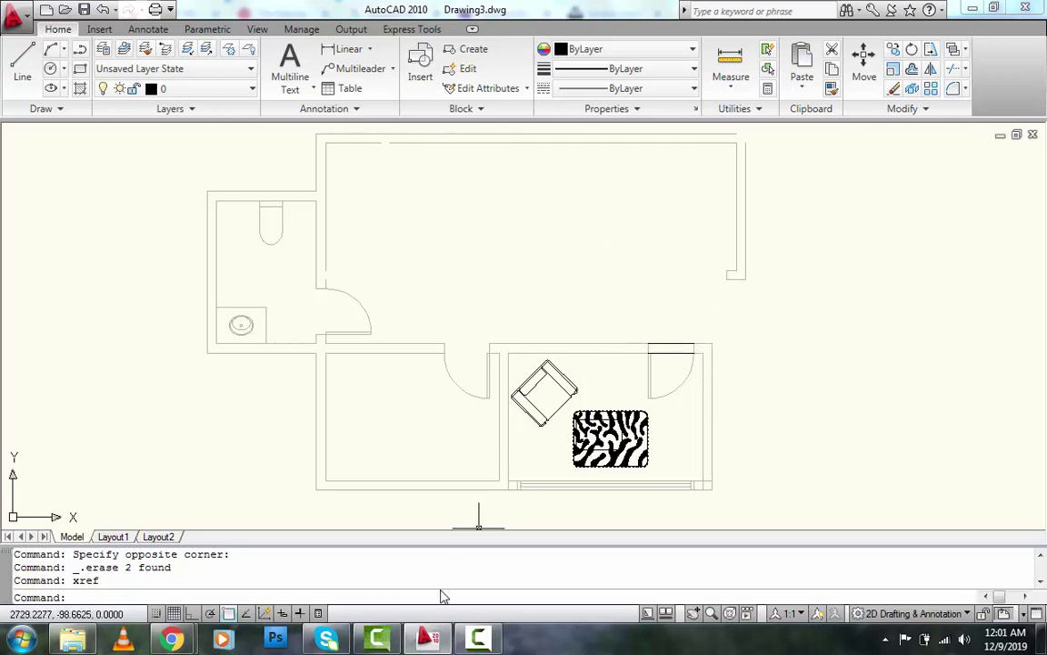
{"action": "left_click", "coordinate": [413, 527]}
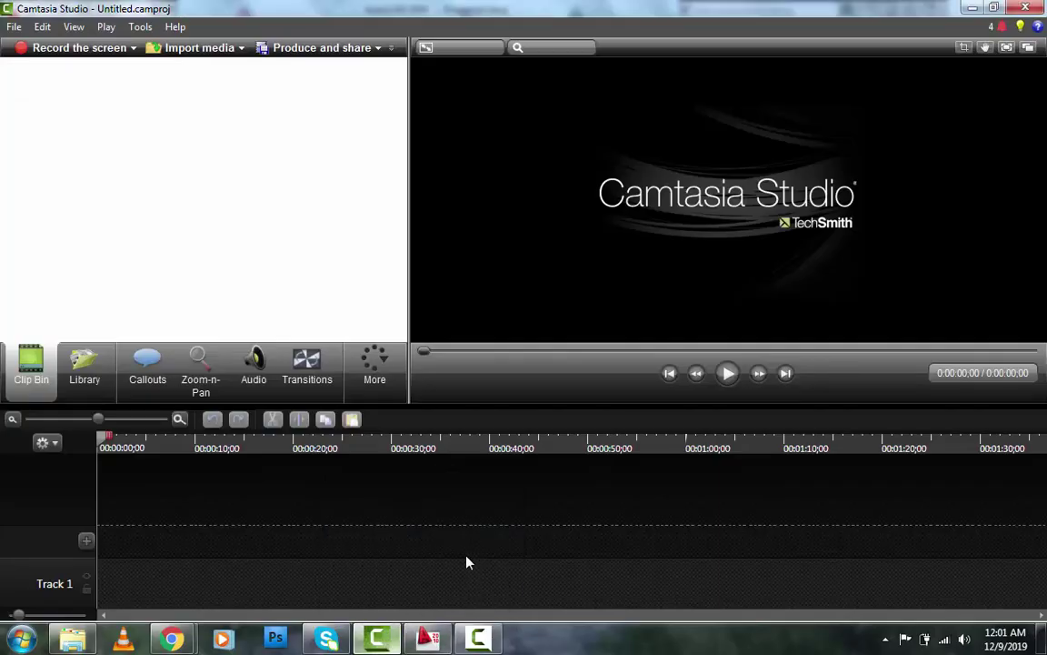